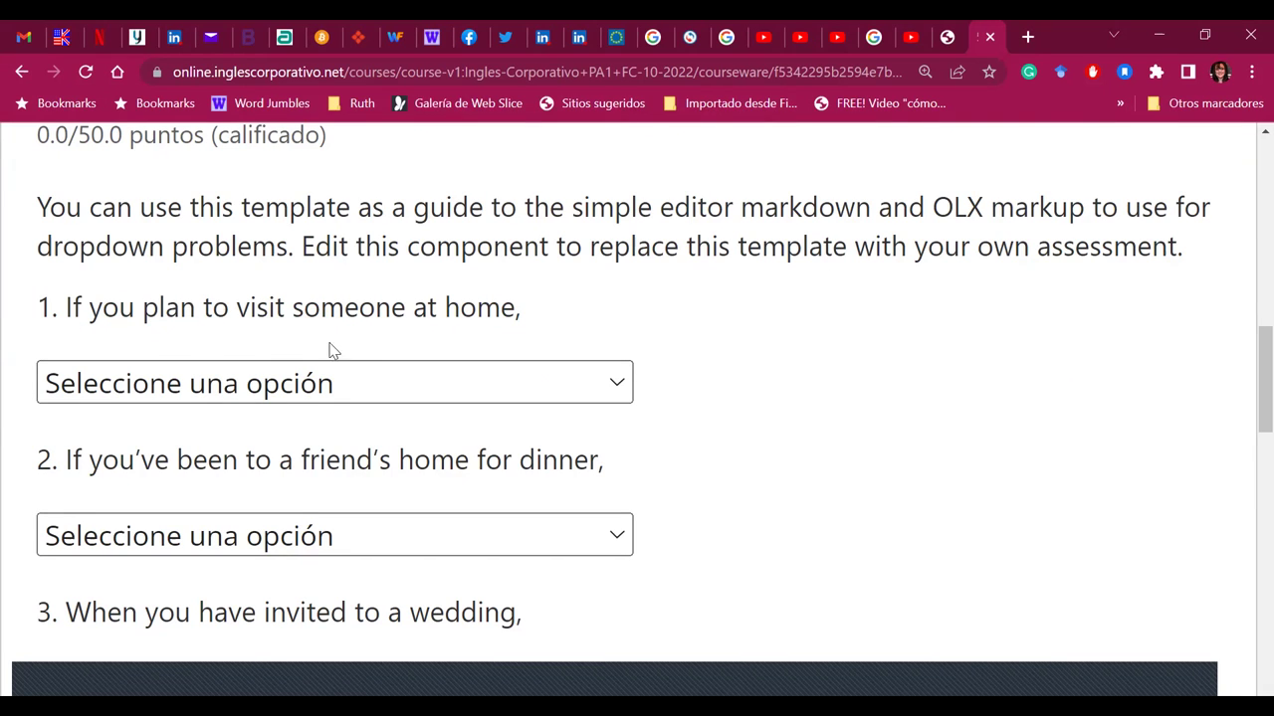
Answer question 1, about planning to visit someone at home, with "You're supposed to call first.".
click(617, 389)
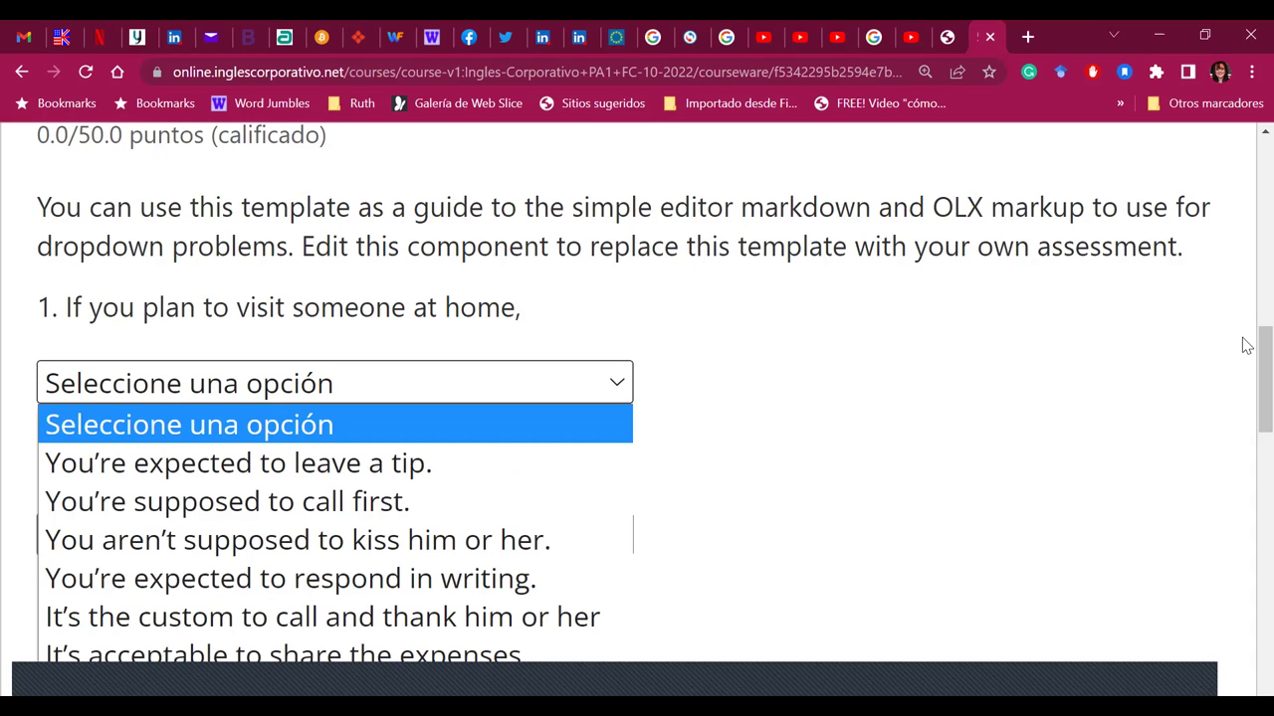
scroll(1247, 348, down, 2)
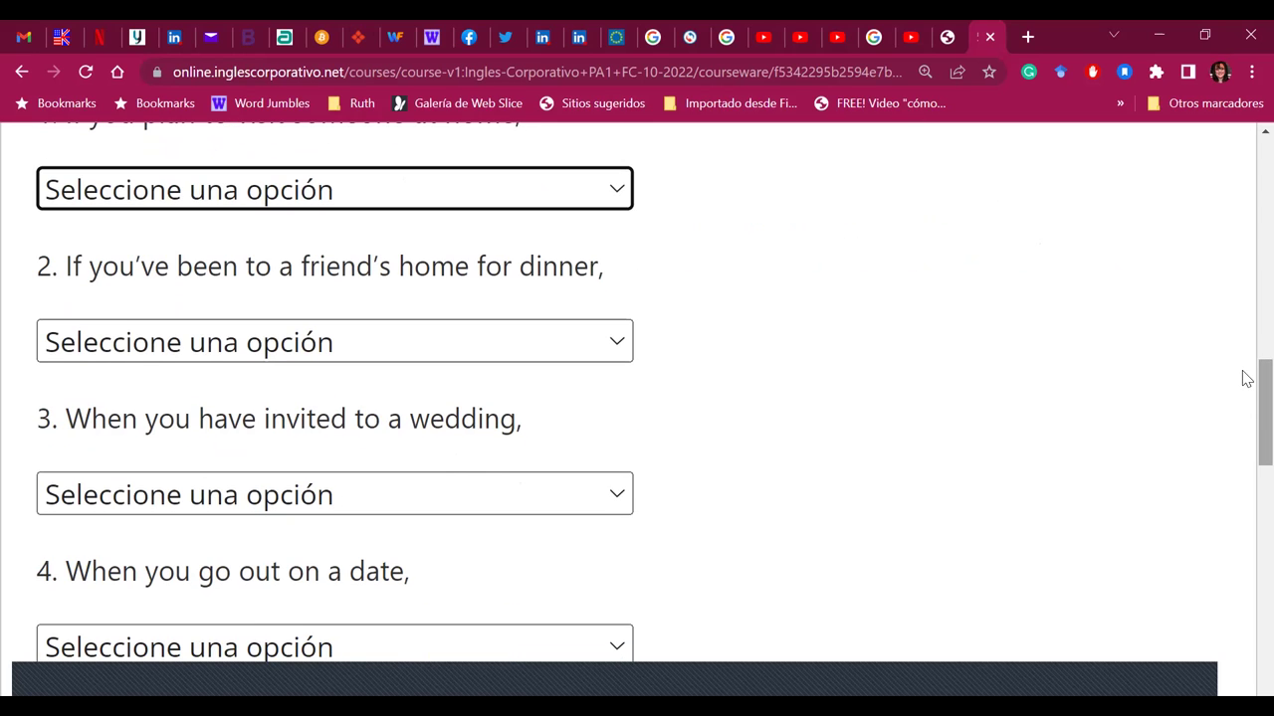
click(623, 192)
click(623, 192)
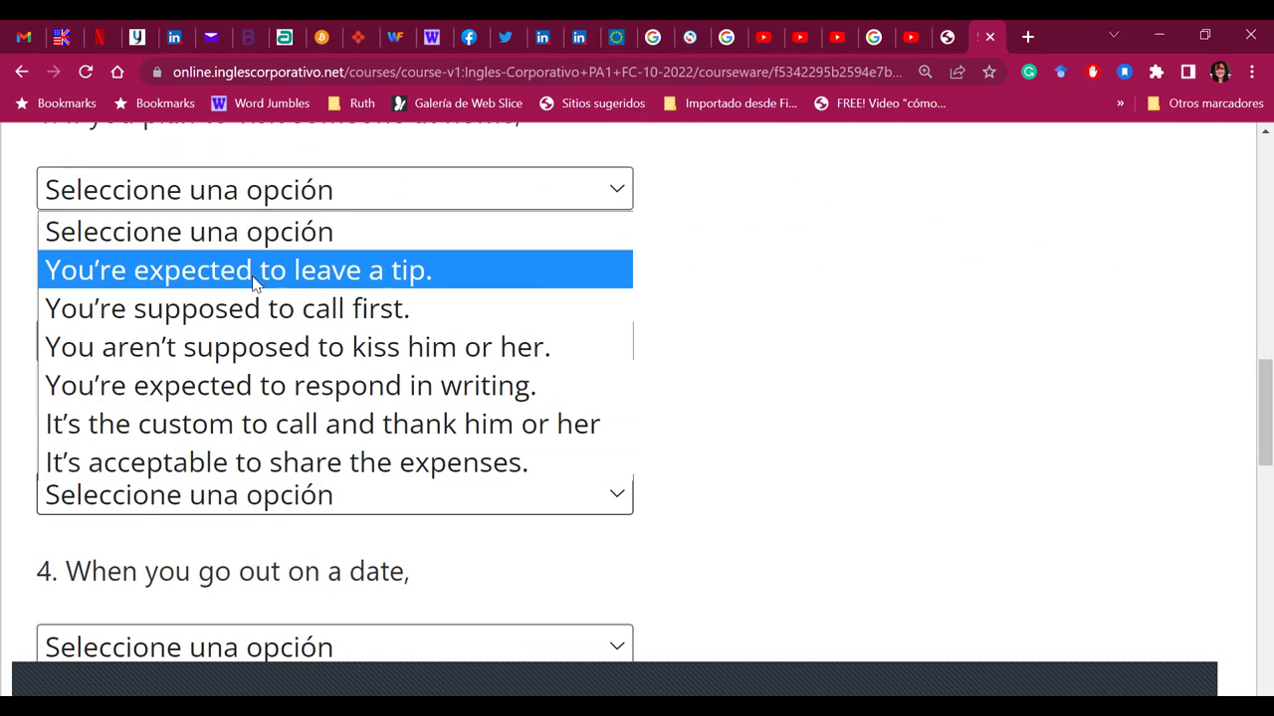
click(246, 308)
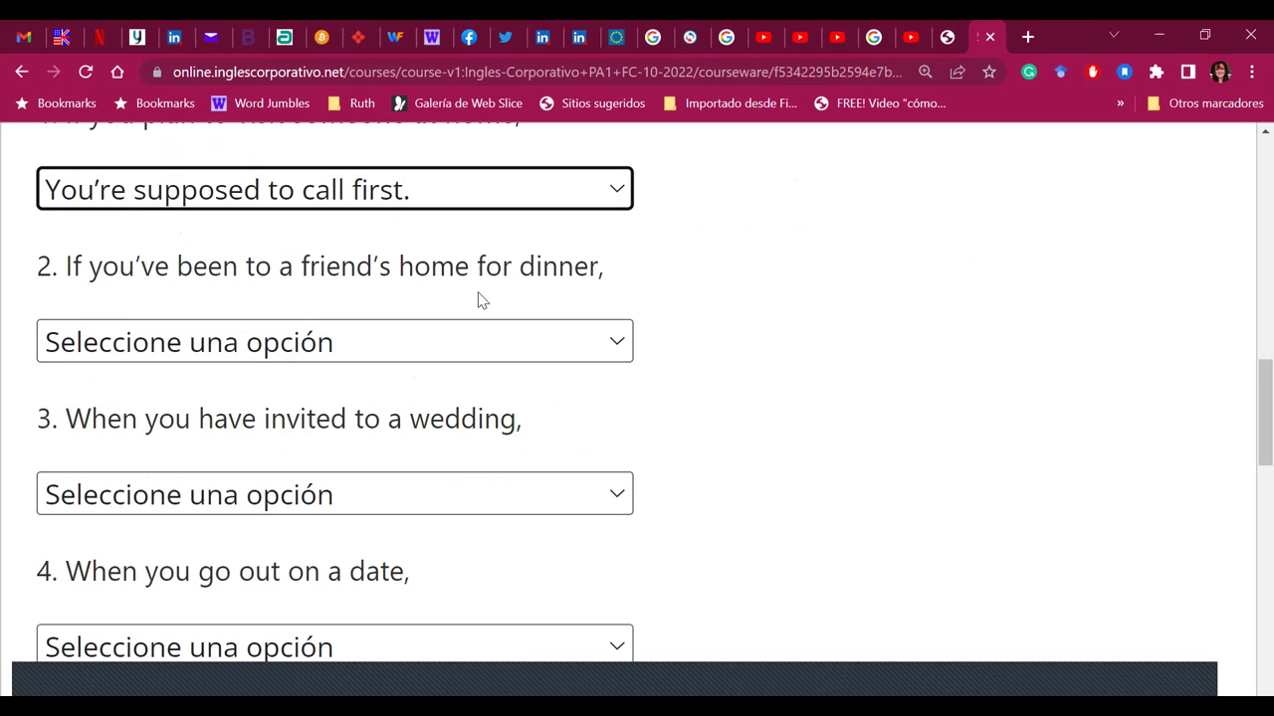
Answer question 2 with "It's the custom to call and thank him or her" and question 3 with "You're expected to respond in writing.".
click(616, 344)
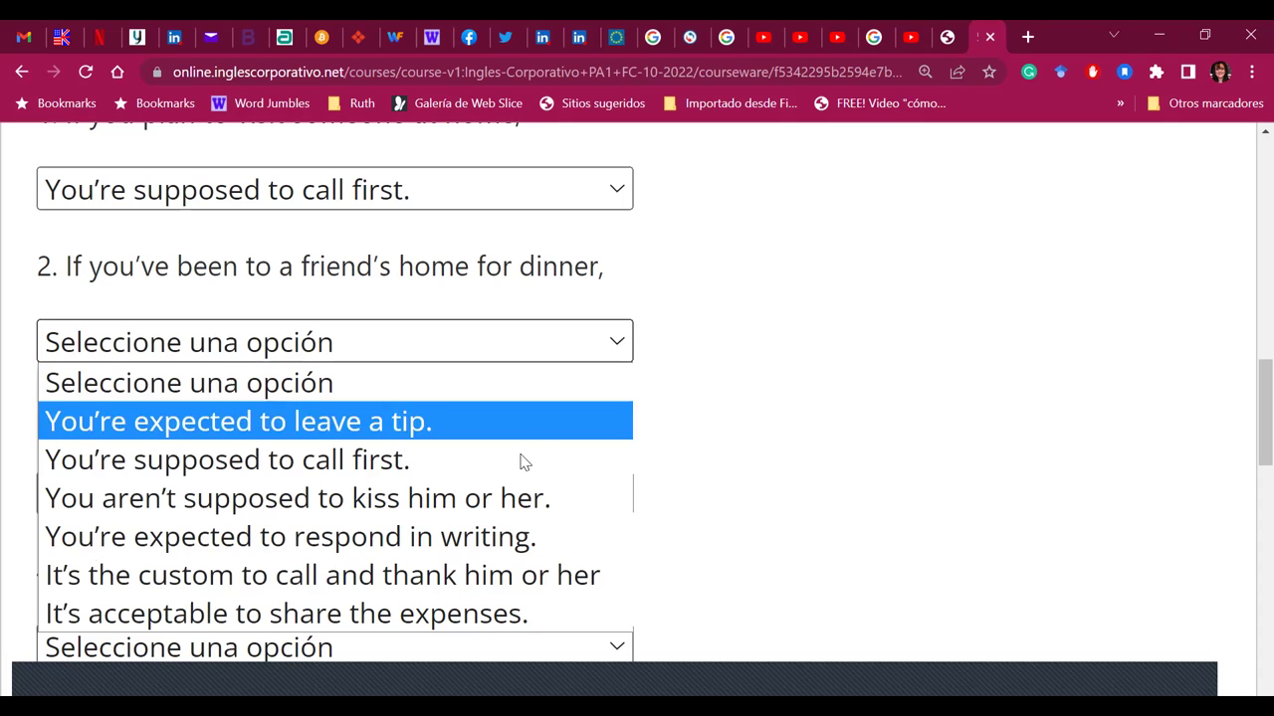
click(340, 582)
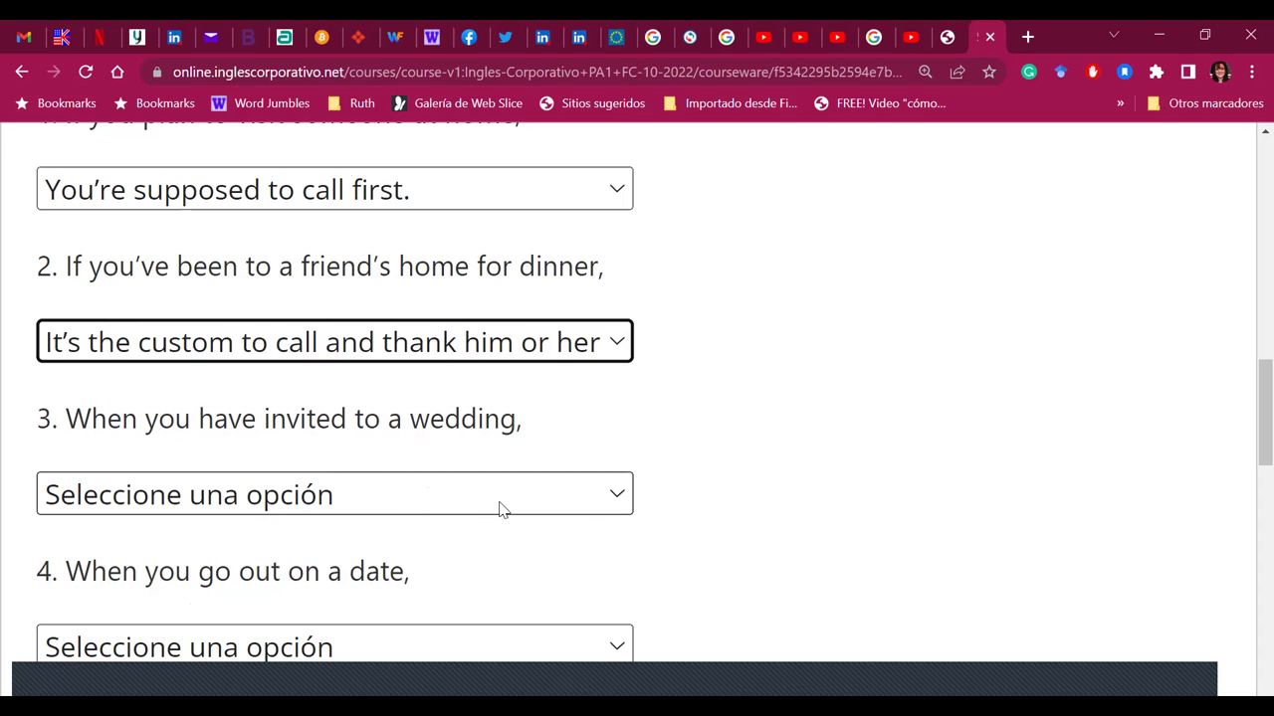
click(617, 496)
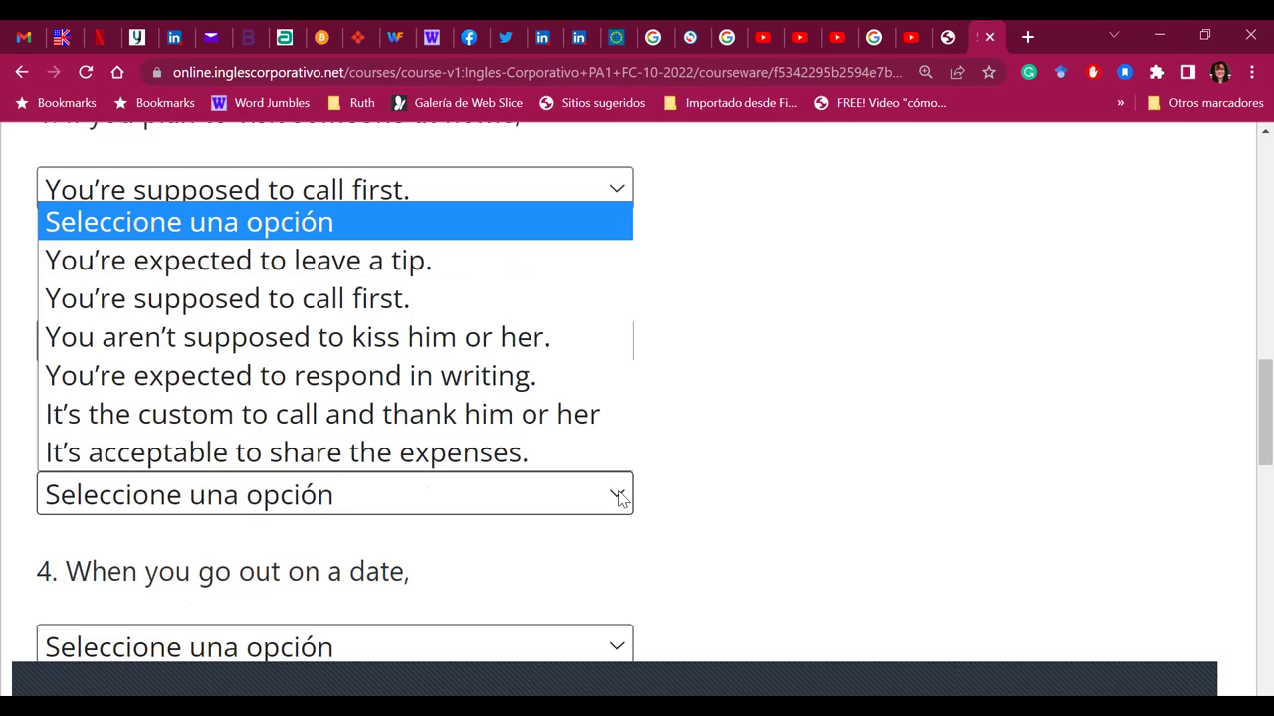
click(425, 378)
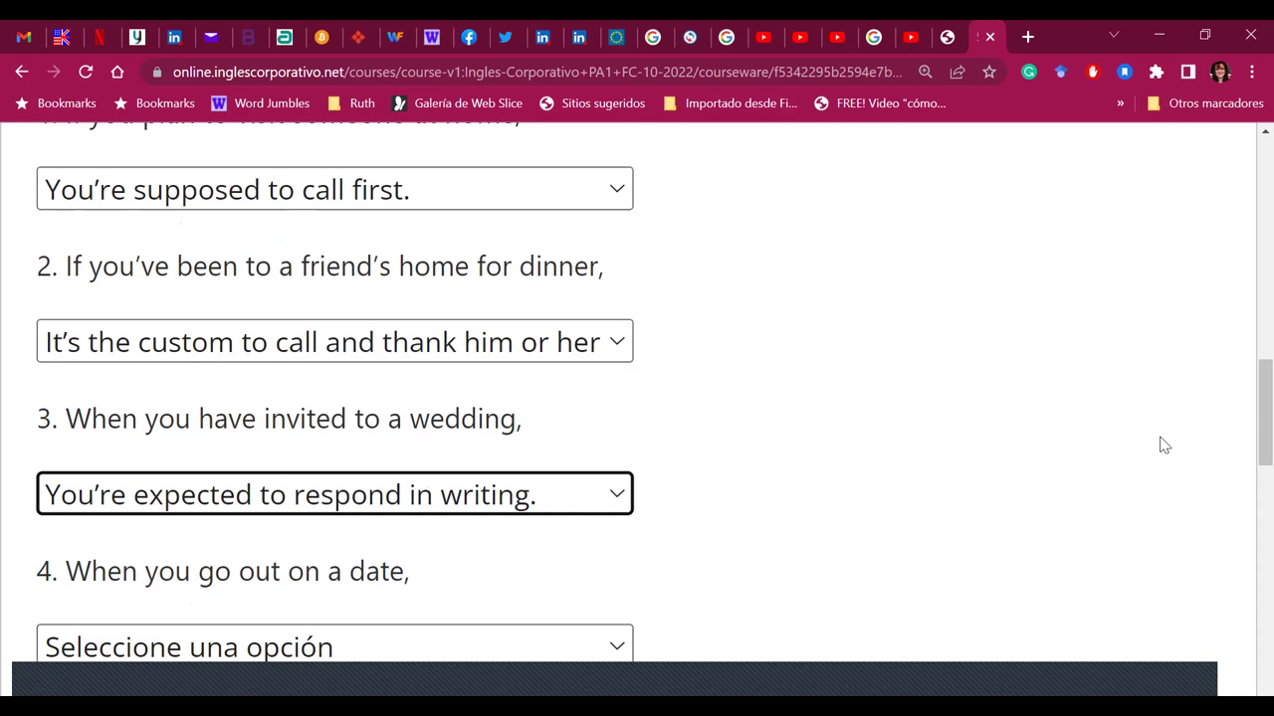
Answer question 4, about going out on a date, with "You aren't supposed to kiss him or her.".
scroll(1243, 424, down, 3)
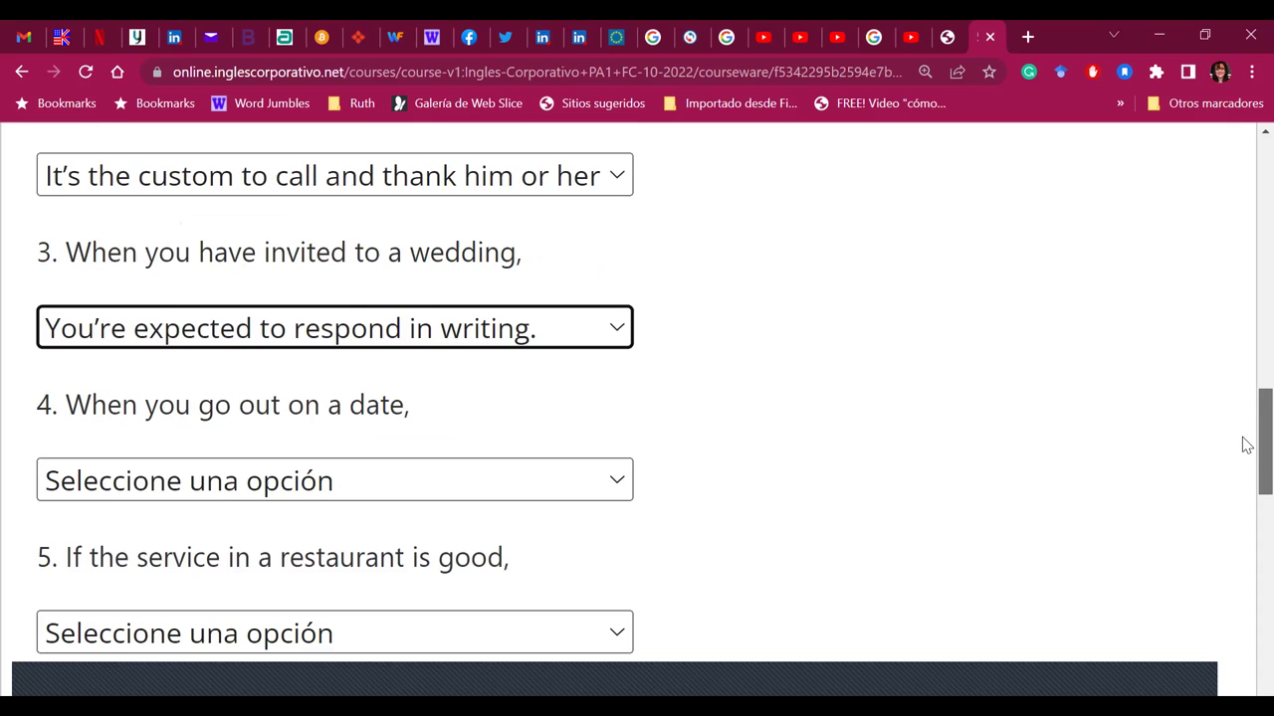
scroll(1244, 460, down, 1)
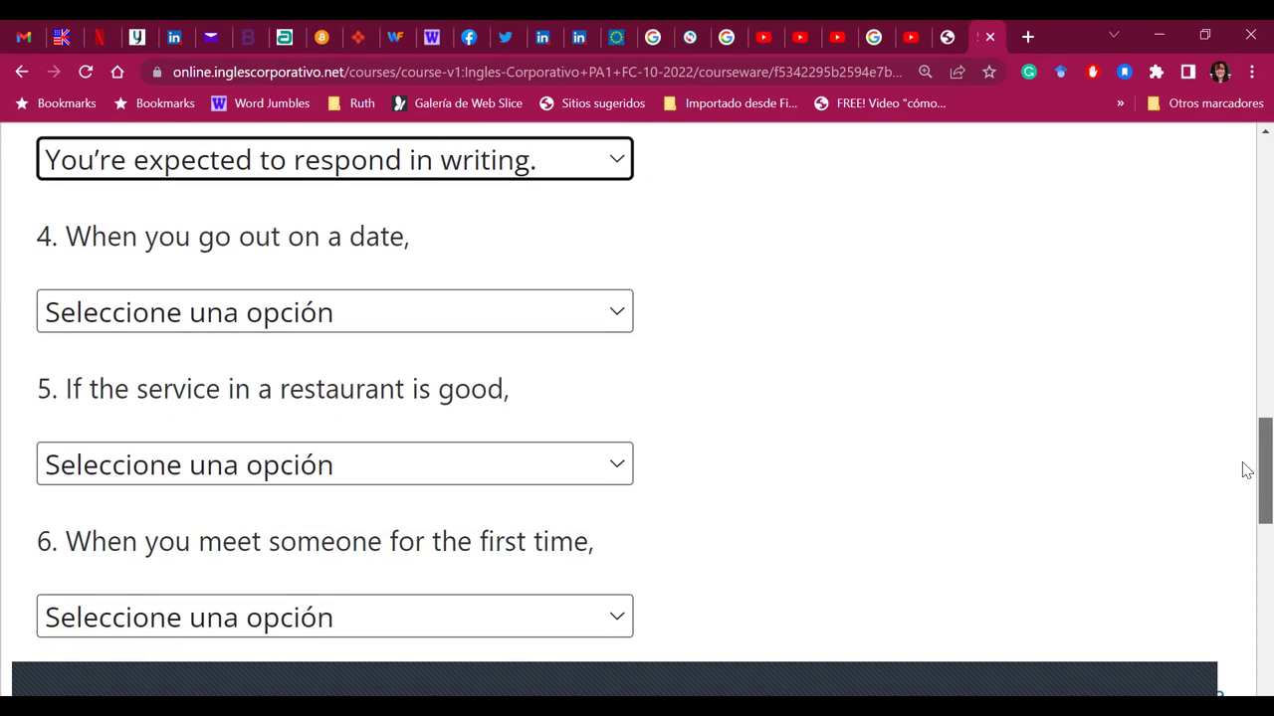
scroll(1244, 472, down, 1)
scroll(1134, 408, down, 1)
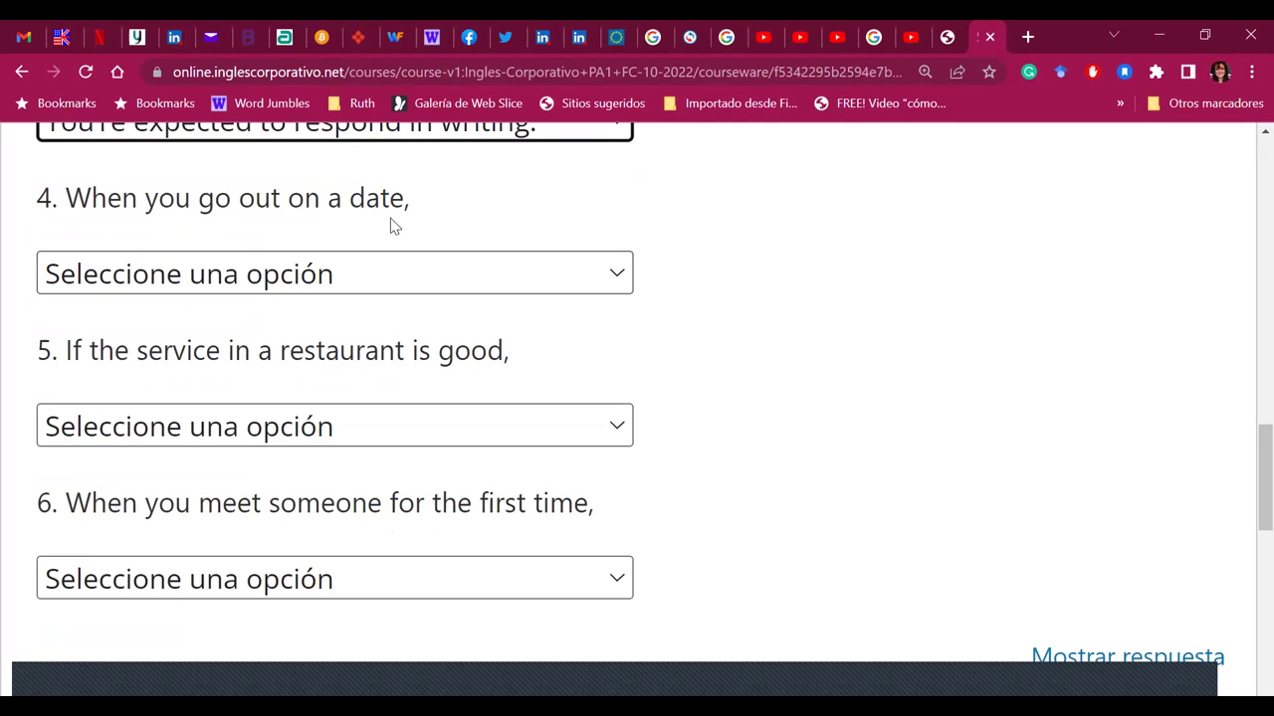
click(617, 277)
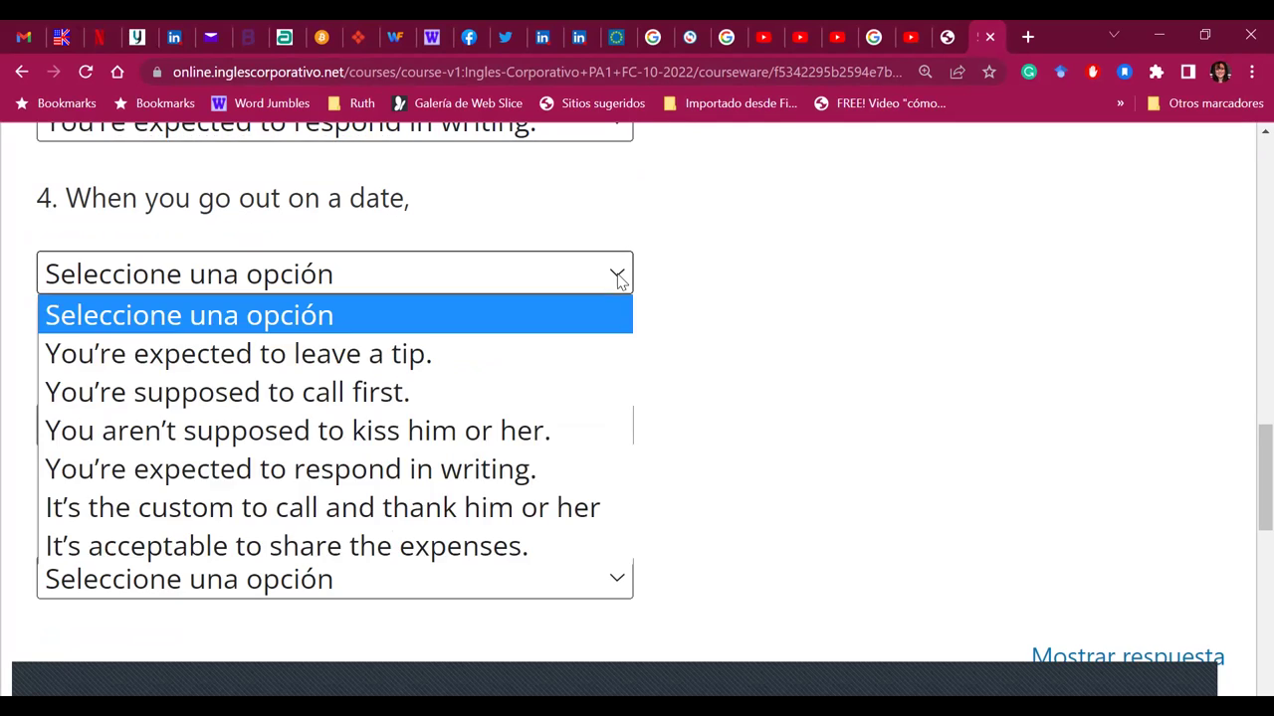
click(425, 439)
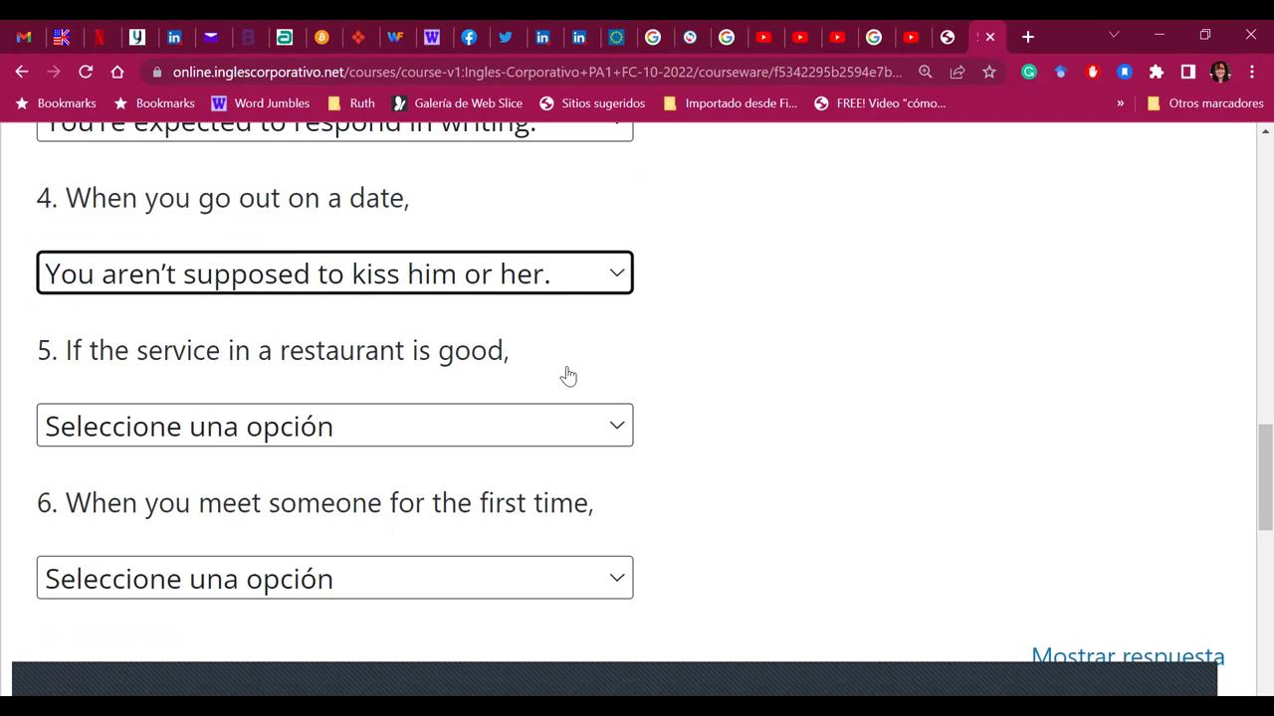
Answer question 6 with "You aren't supposed to kiss him or her." and question 4 with "It's acceptable to share the expenses.".
click(620, 584)
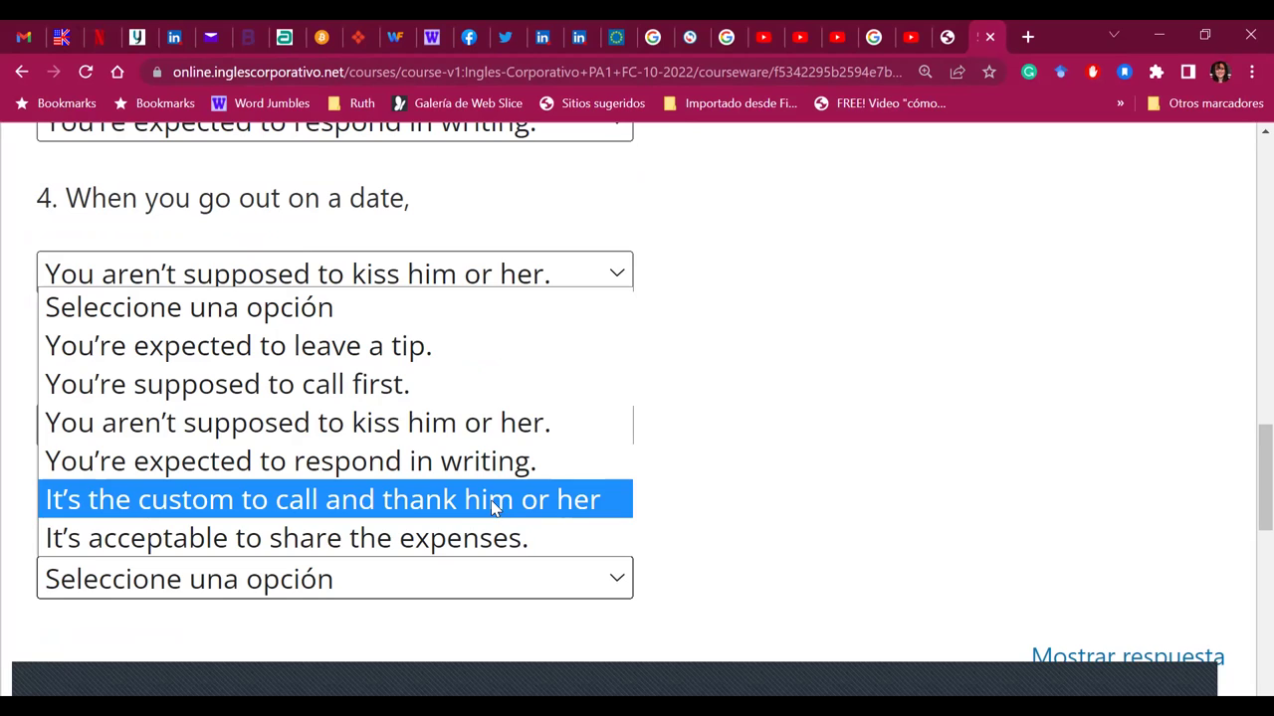
click(401, 435)
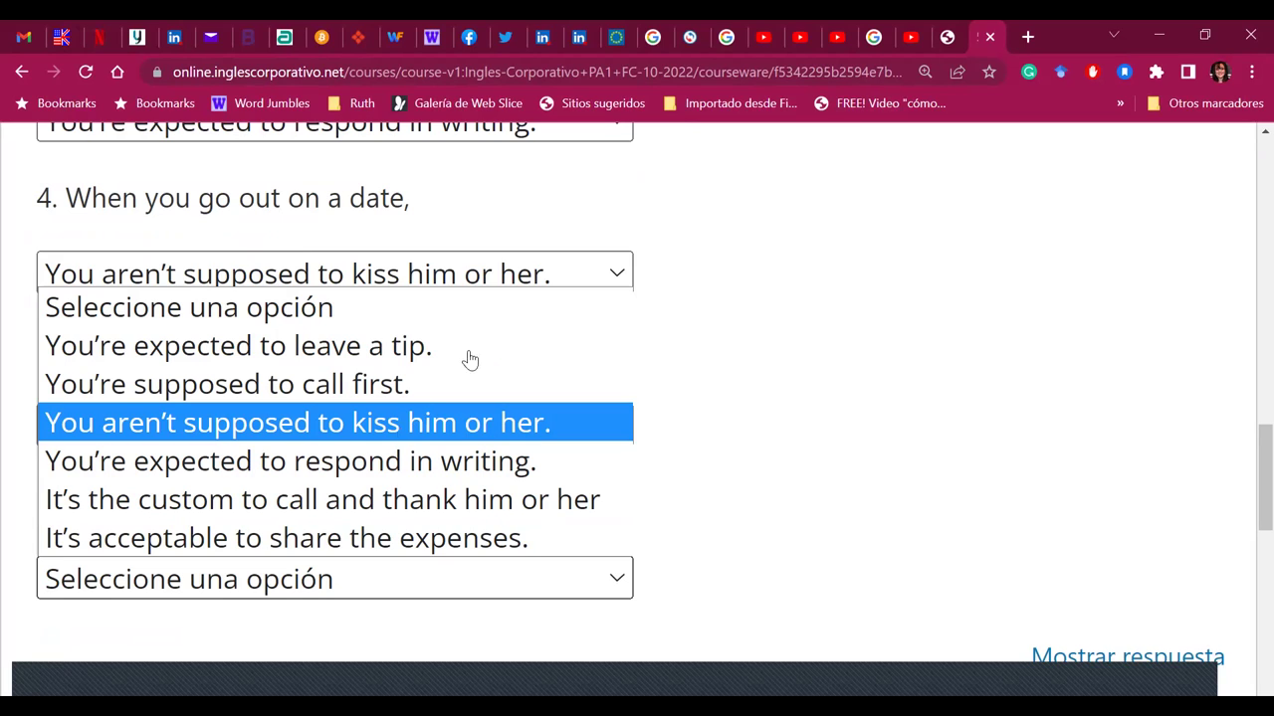
click(619, 275)
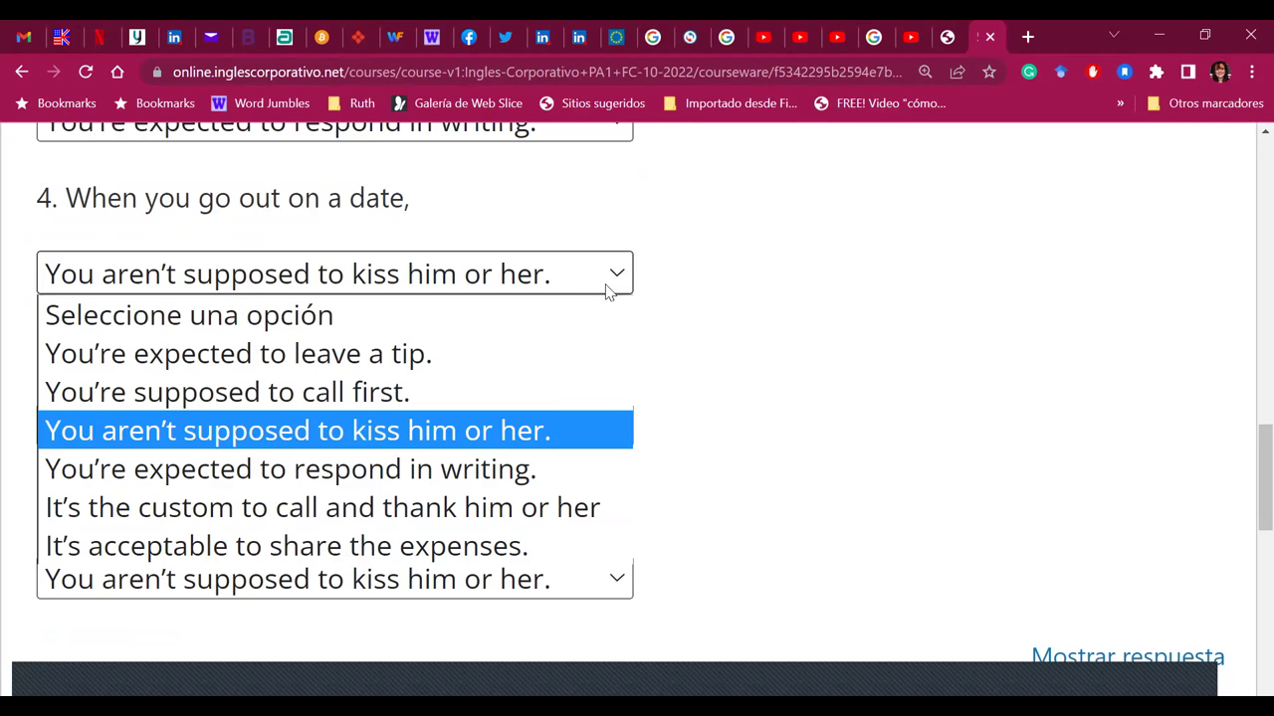
click(400, 555)
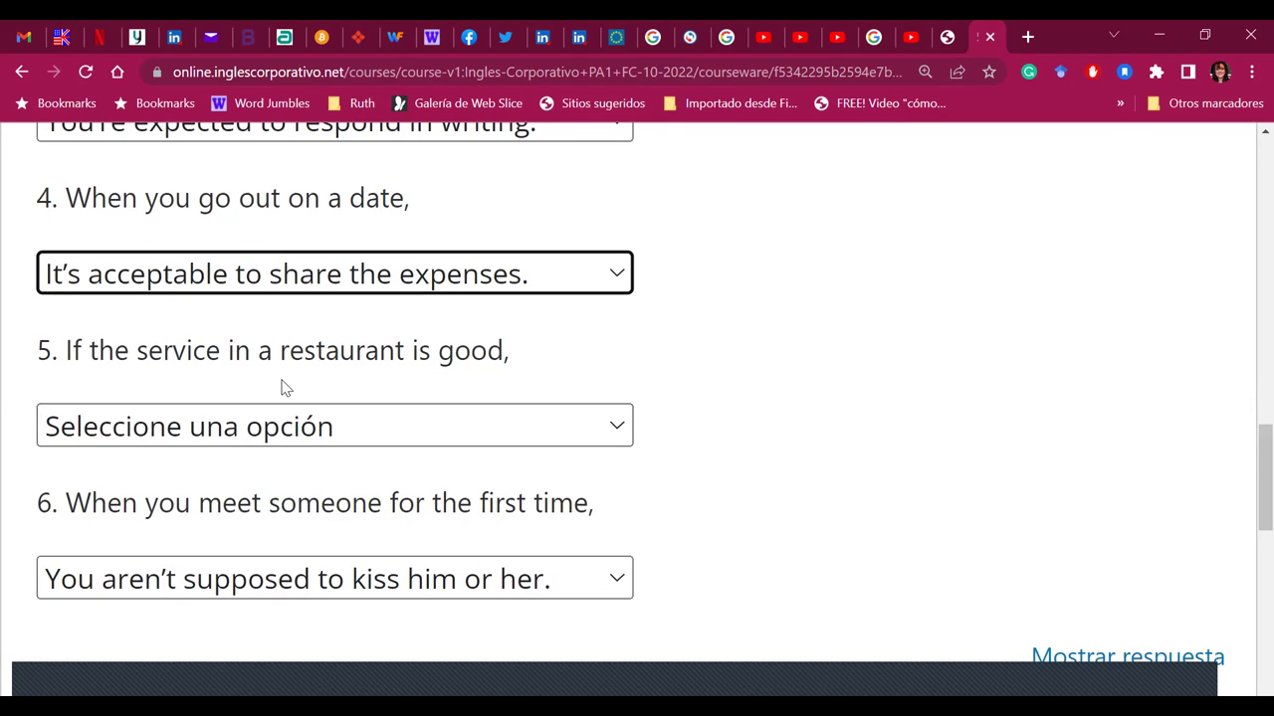
Answer question 5, about good service in a restaurant, with "You're expected to leave a tip.".
click(618, 438)
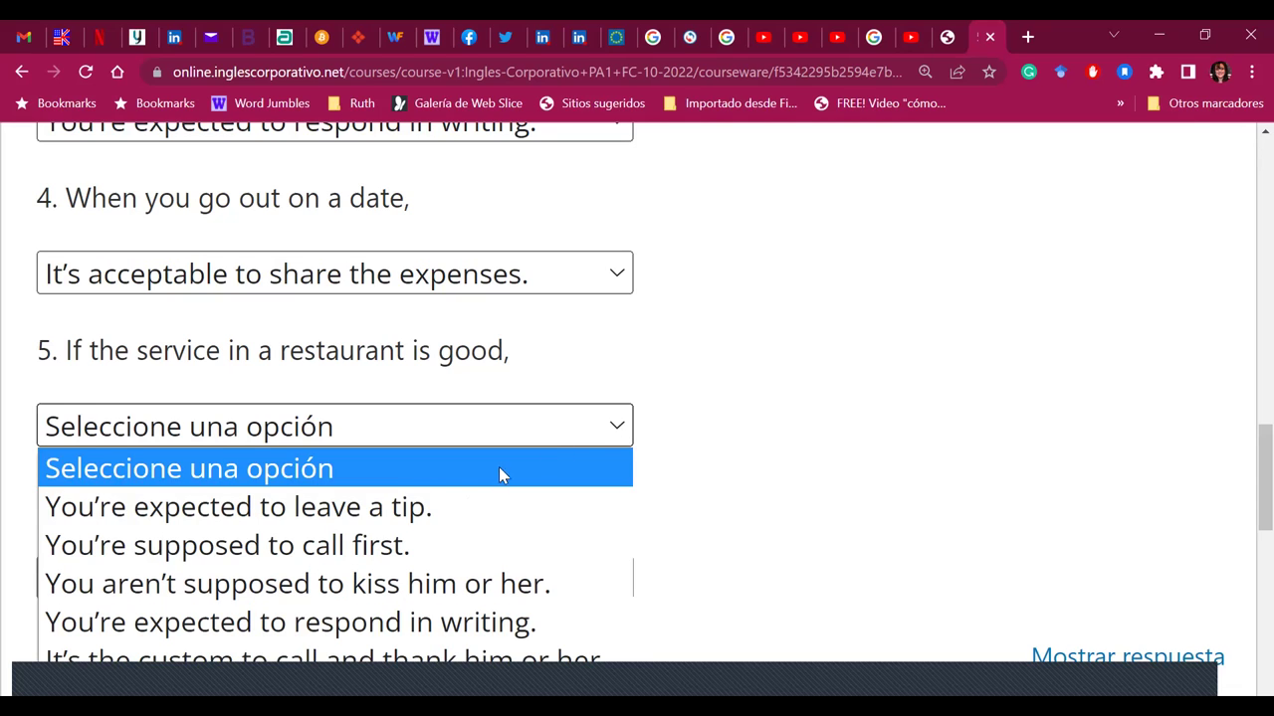
click(316, 508)
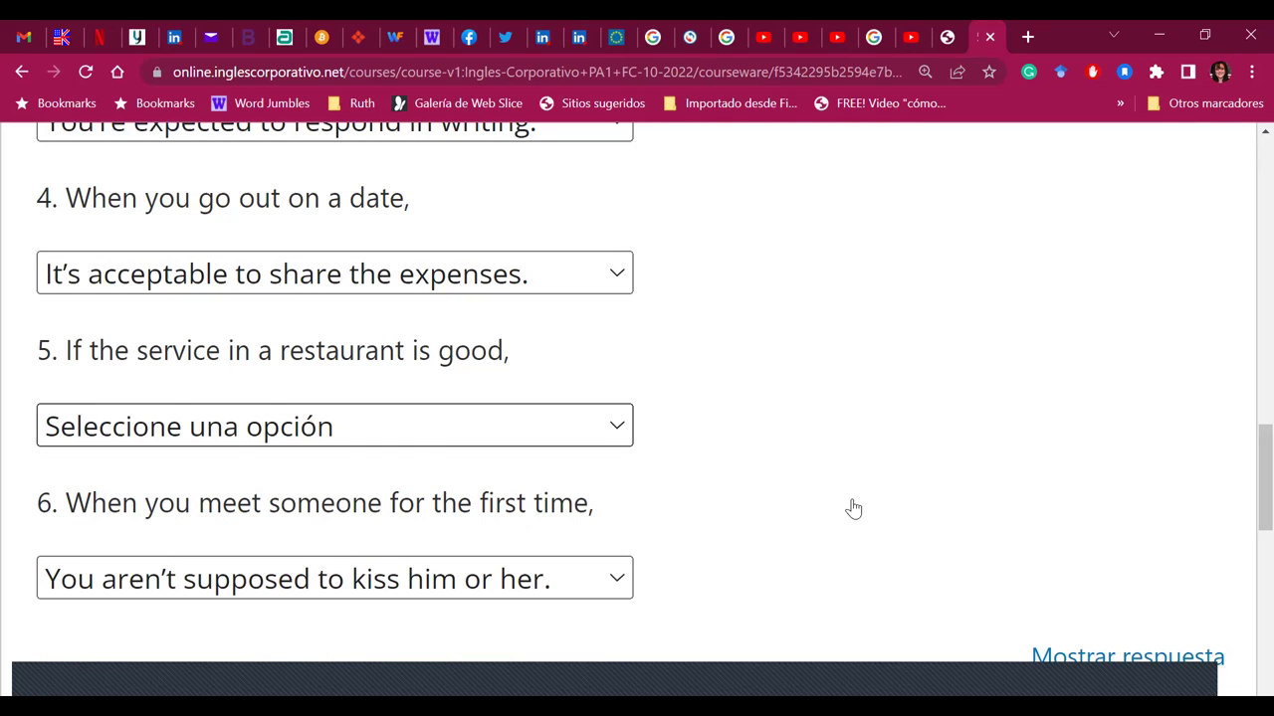
scroll(1244, 477, down, 4)
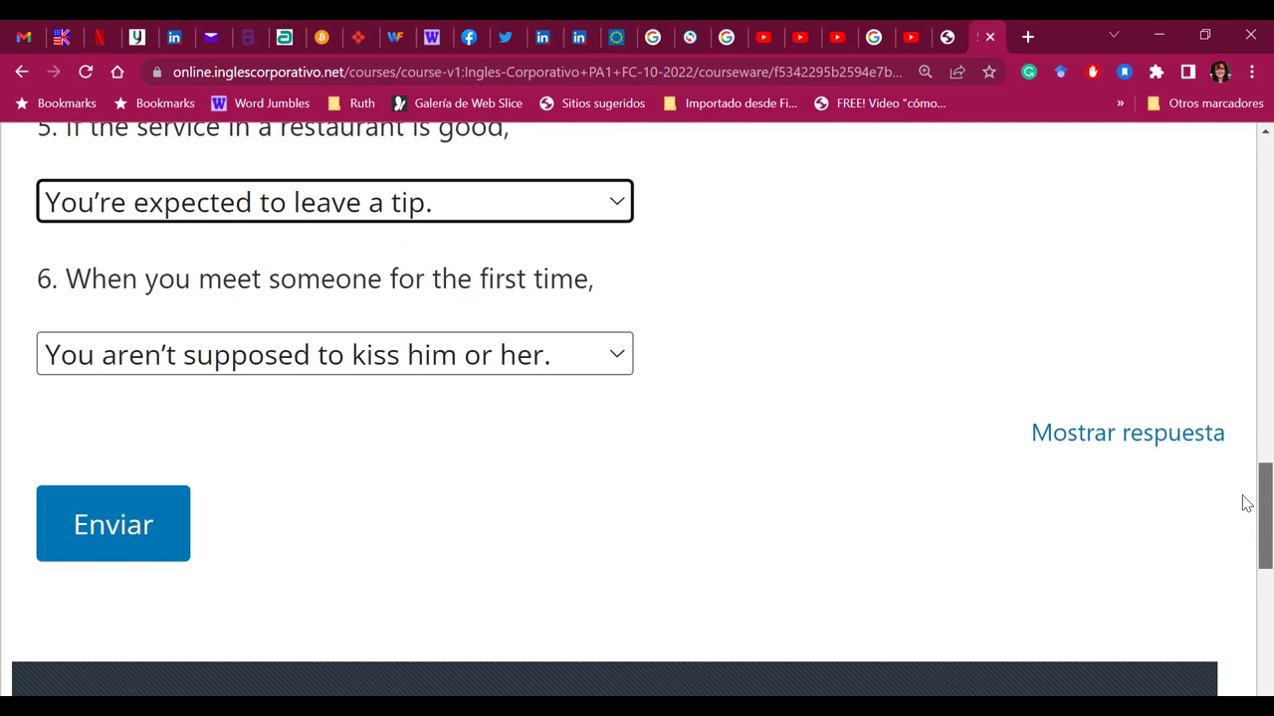
Look over the selected answers and submit the dropdown exercise for grading.
scroll(1245, 576, down, 4)
scroll(1243, 512, up, 6)
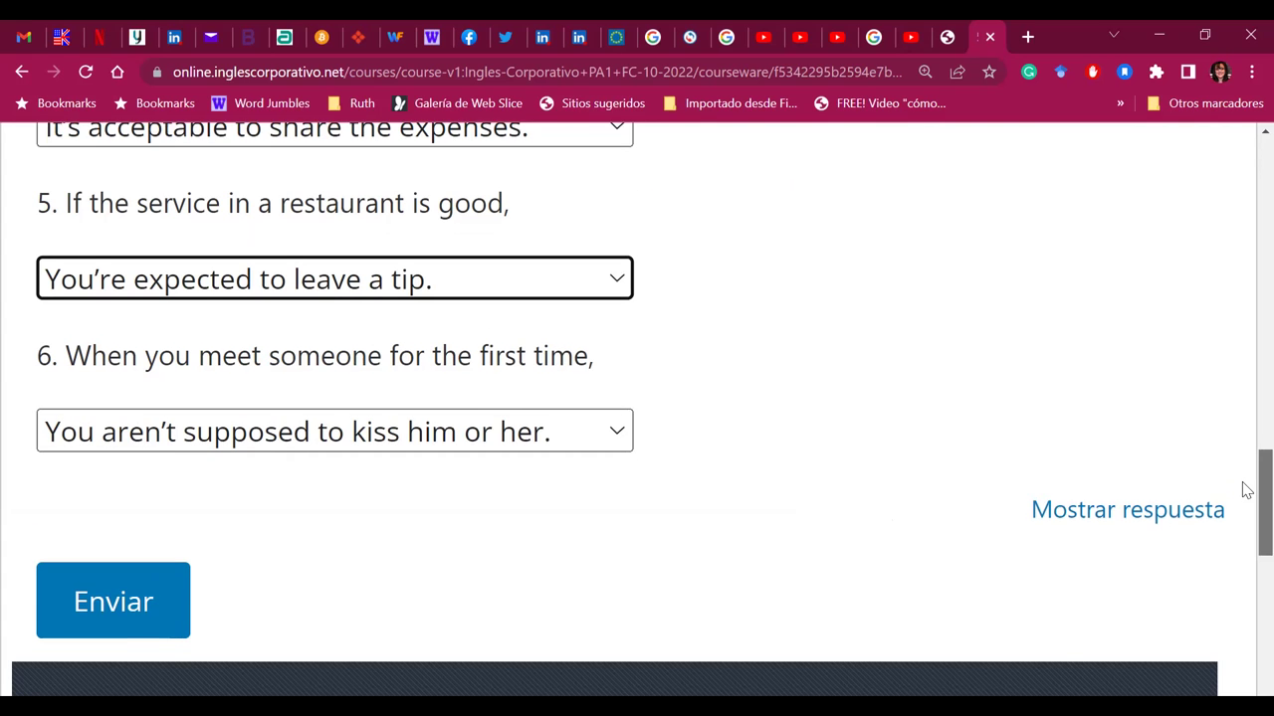
scroll(1243, 489, down, 1)
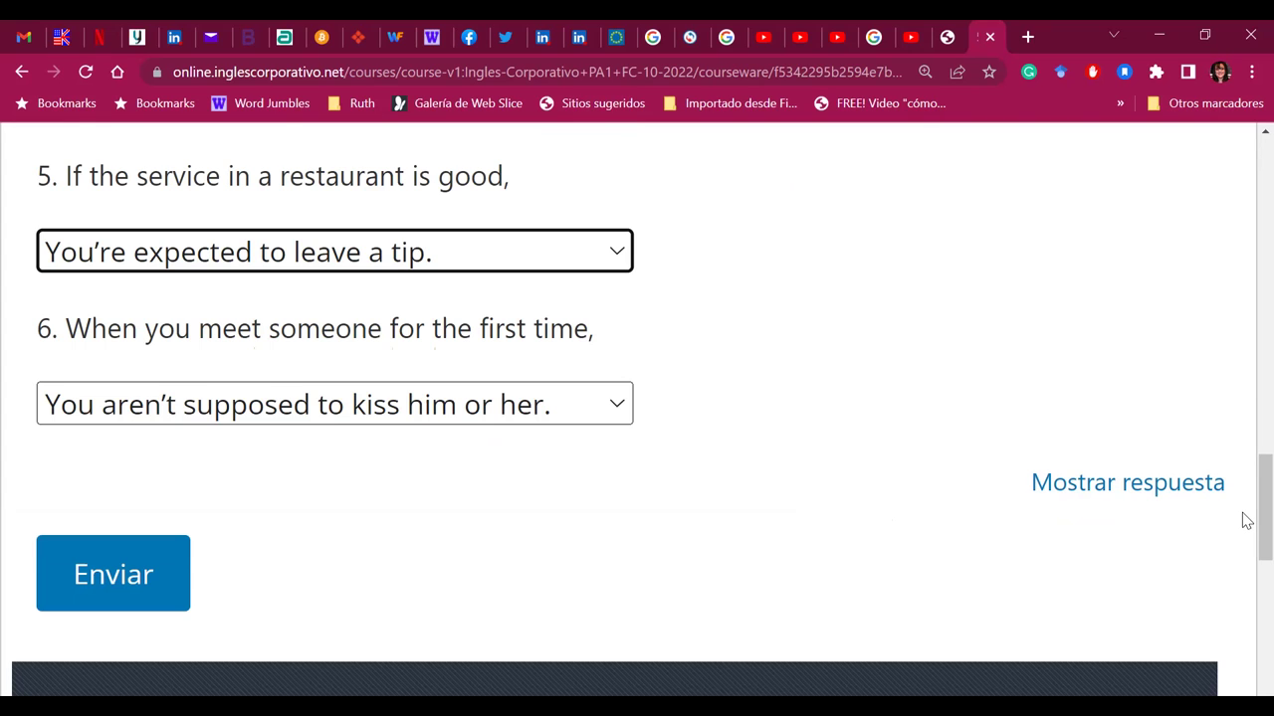
scroll(1243, 528, down, 6)
scroll(1243, 531, up, 8)
scroll(1243, 438, up, 4)
scroll(1242, 413, down, 1)
scroll(1245, 438, down, 3)
scroll(1244, 477, down, 2)
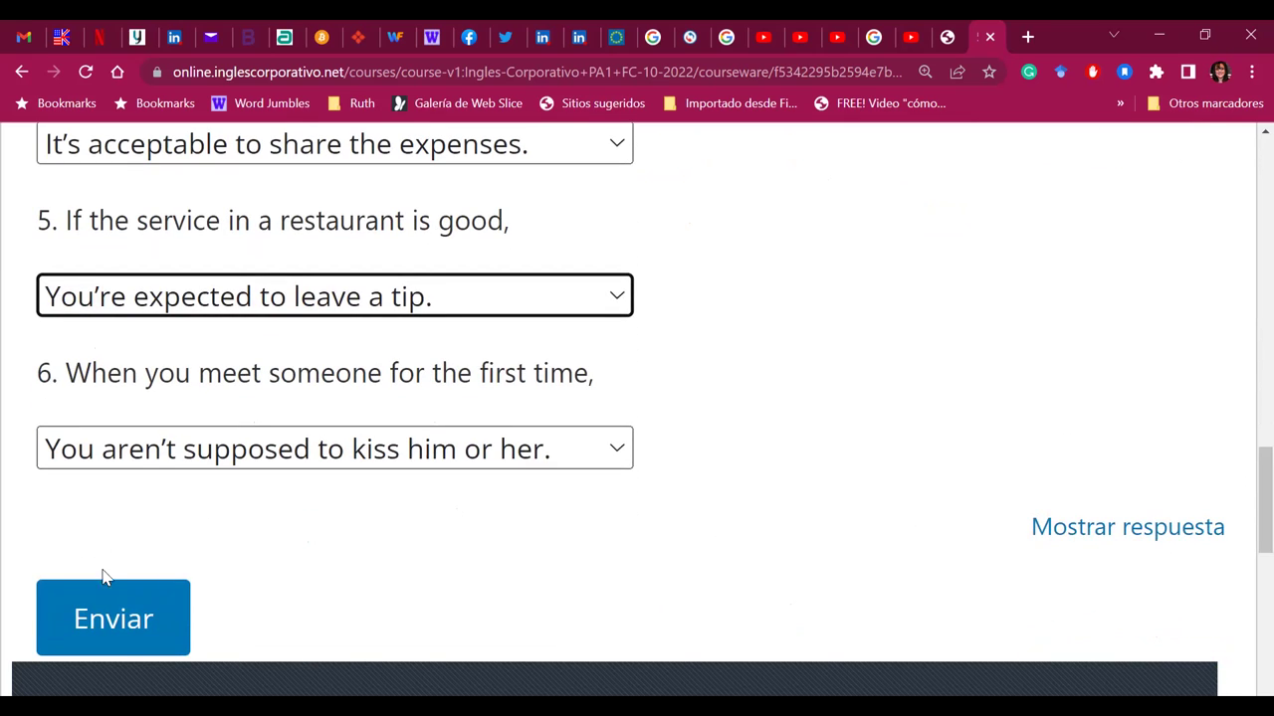
click(95, 614)
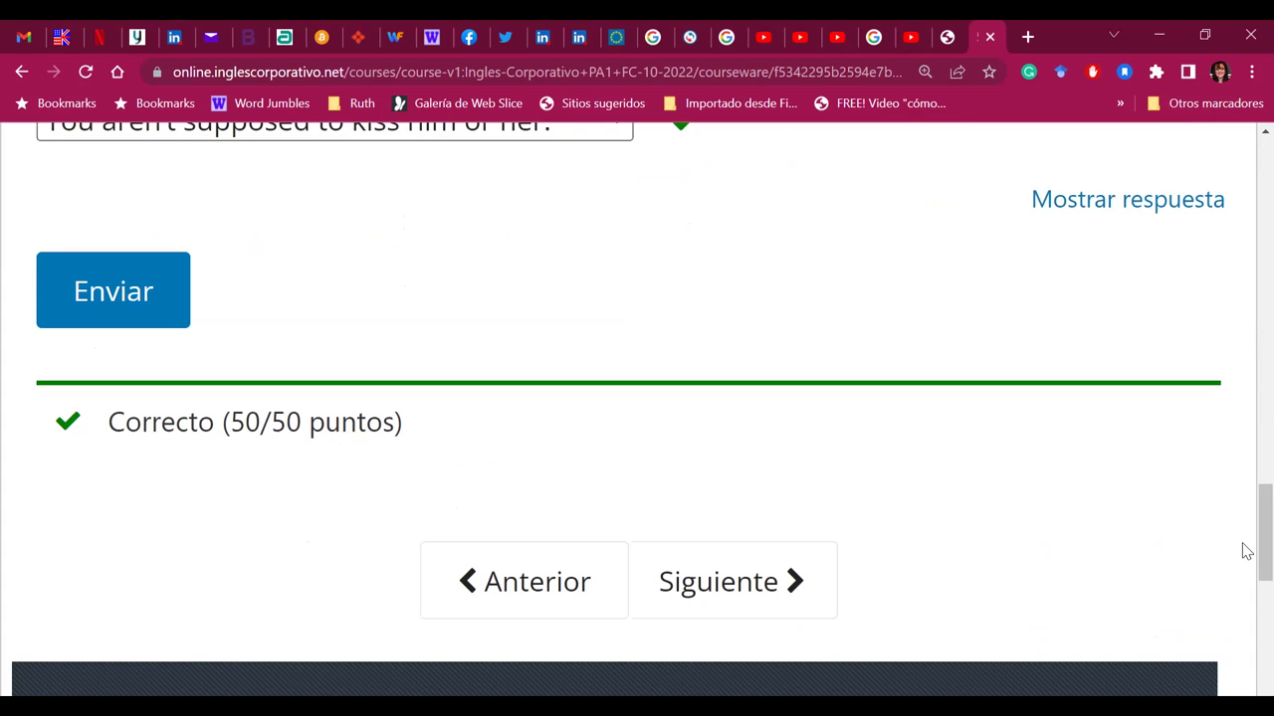
Review the grading of all six answers and continue to the next part of the course.
drag(1246, 550, 1246, 403)
scroll(1246, 405, down, 1)
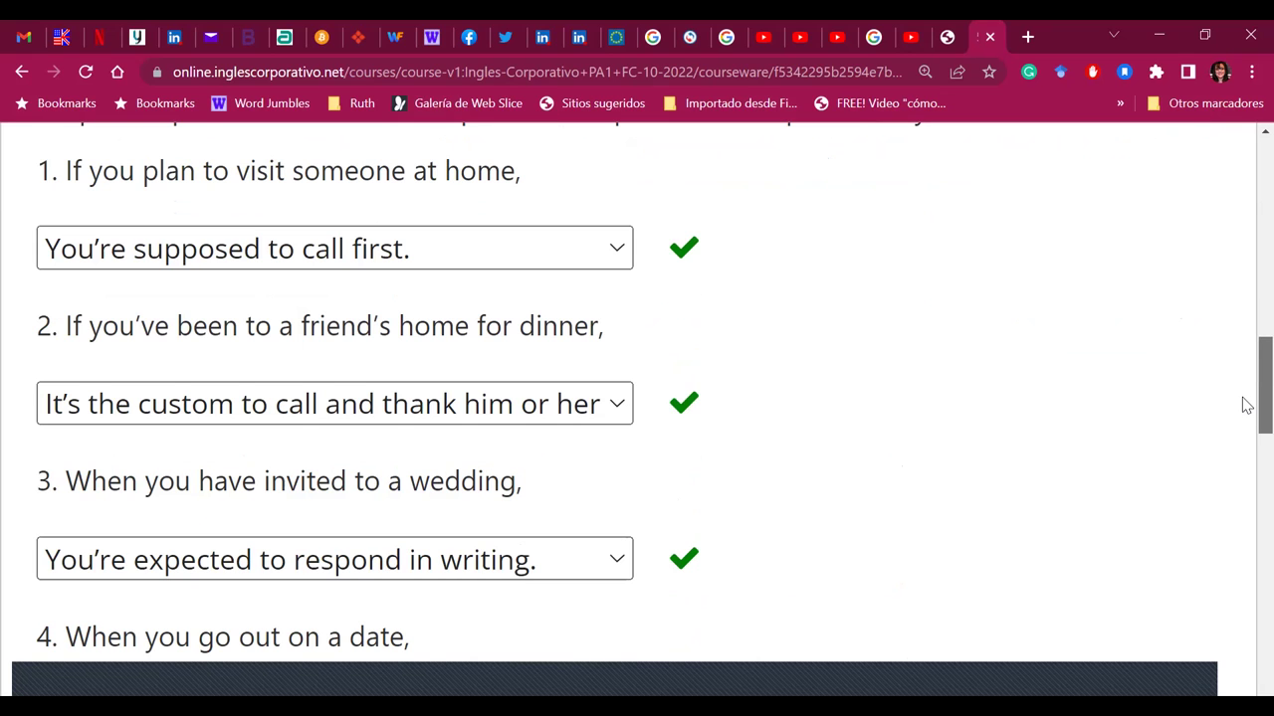
drag(1246, 412, 1246, 478)
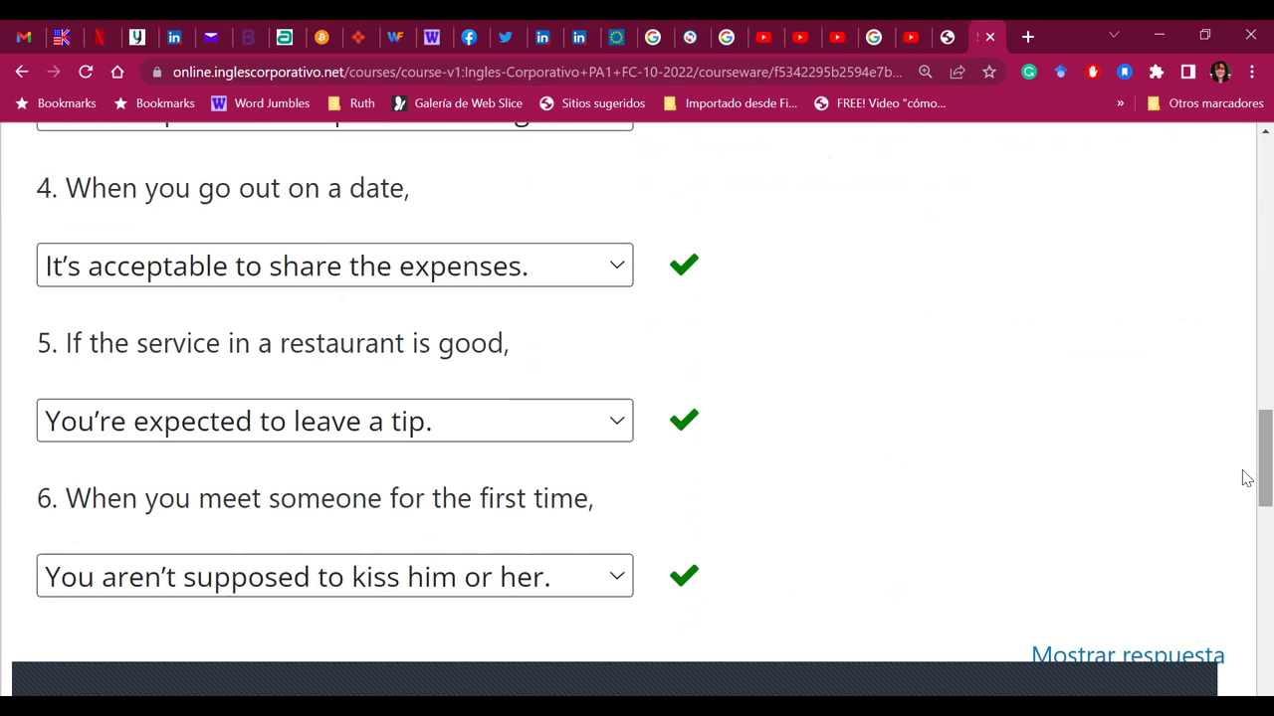
drag(1246, 478, 1244, 559)
click(780, 566)
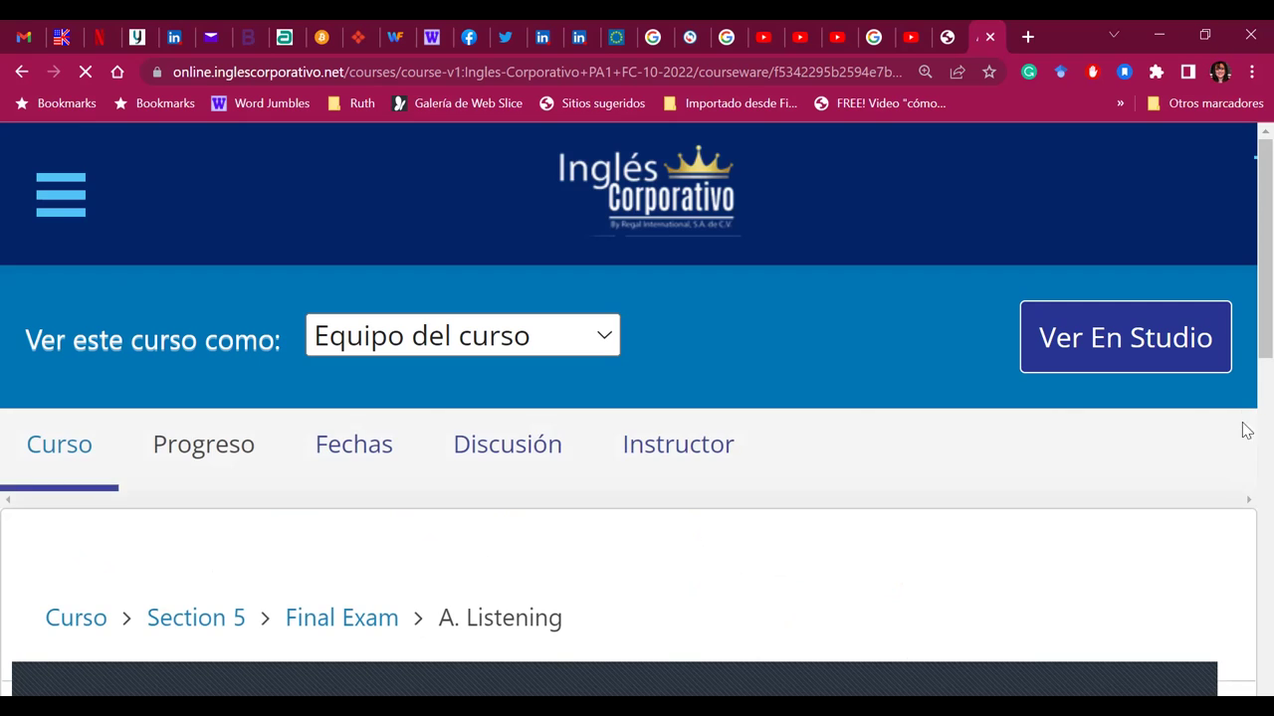
Play the A. Listening audio of the Final Exam in a separate browser tab and return to the exam page.
scroll(1243, 315, down, 4)
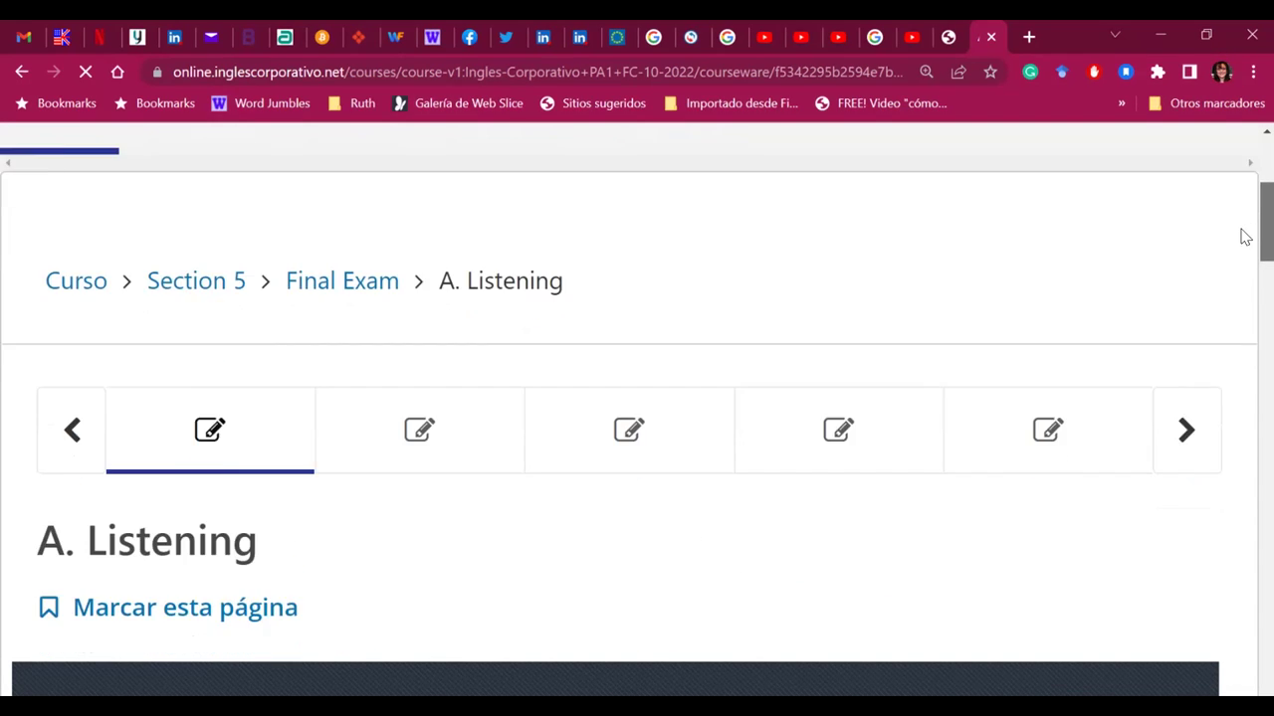
scroll(1244, 249, down, 3)
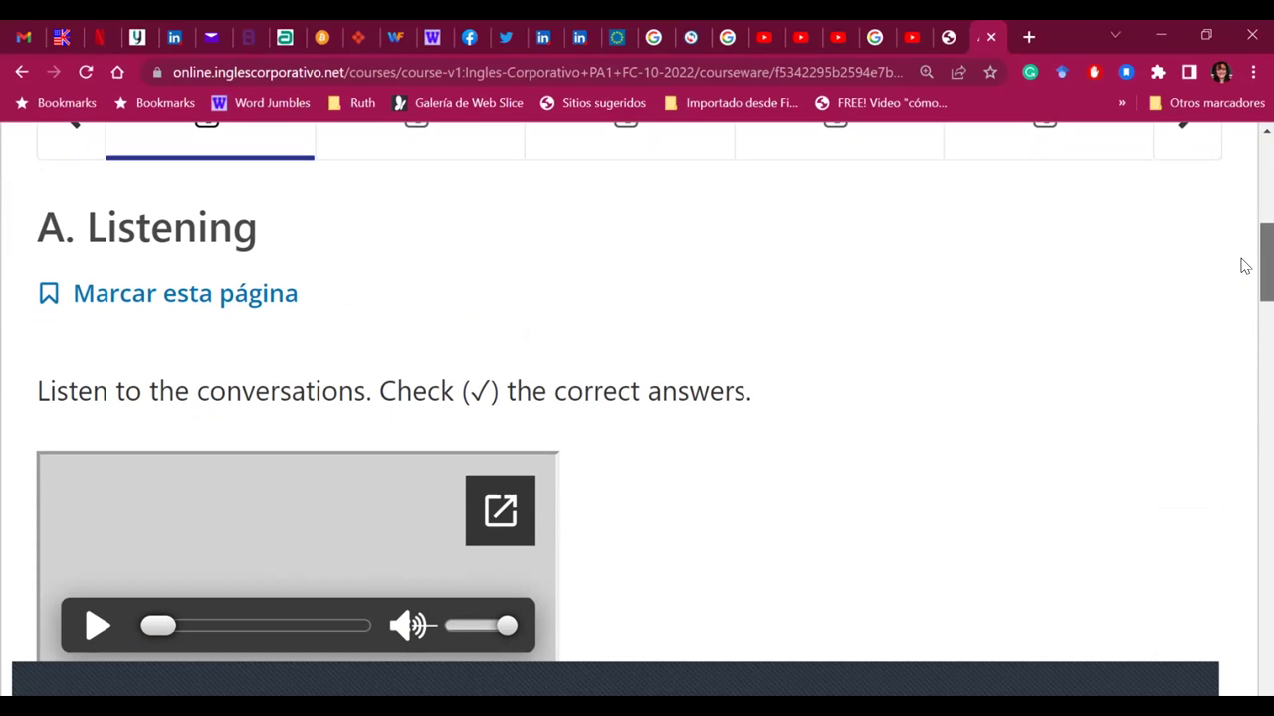
scroll(1244, 266, down, 1)
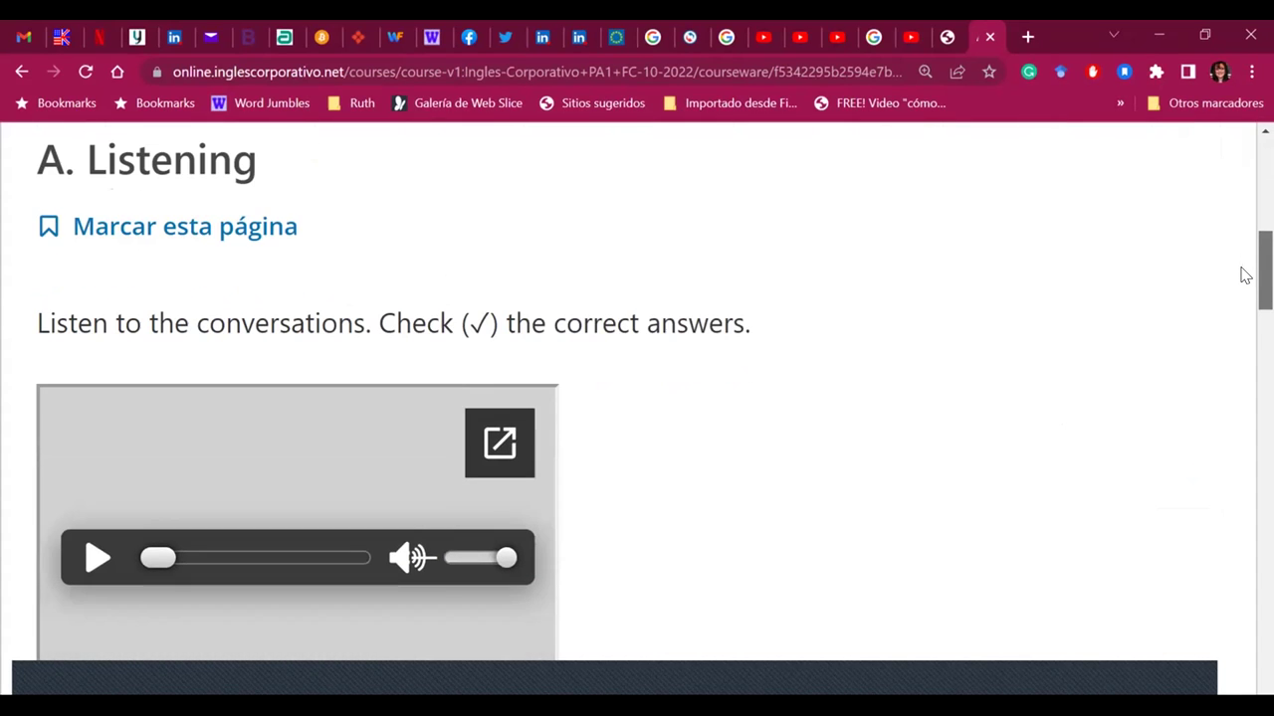
scroll(1244, 284, down, 1)
scroll(1244, 288, down, 1)
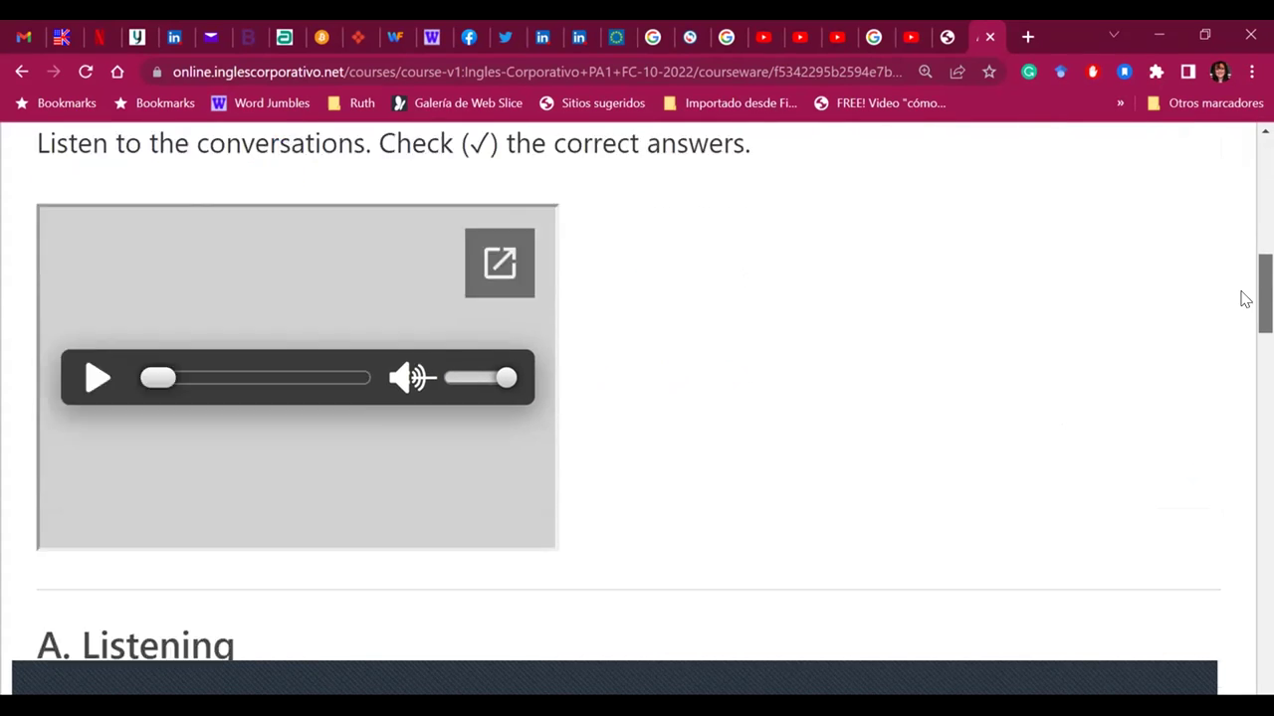
scroll(1244, 294, up, 1)
scroll(1244, 283, up, 1)
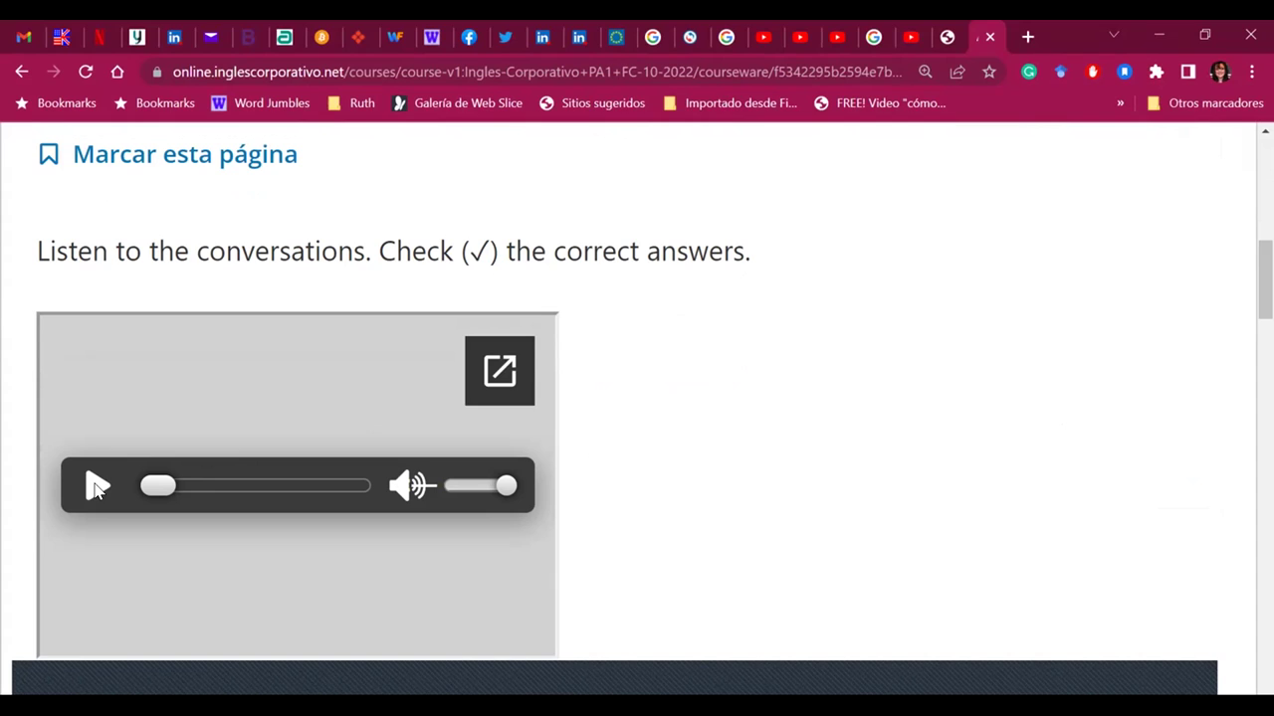
click(512, 376)
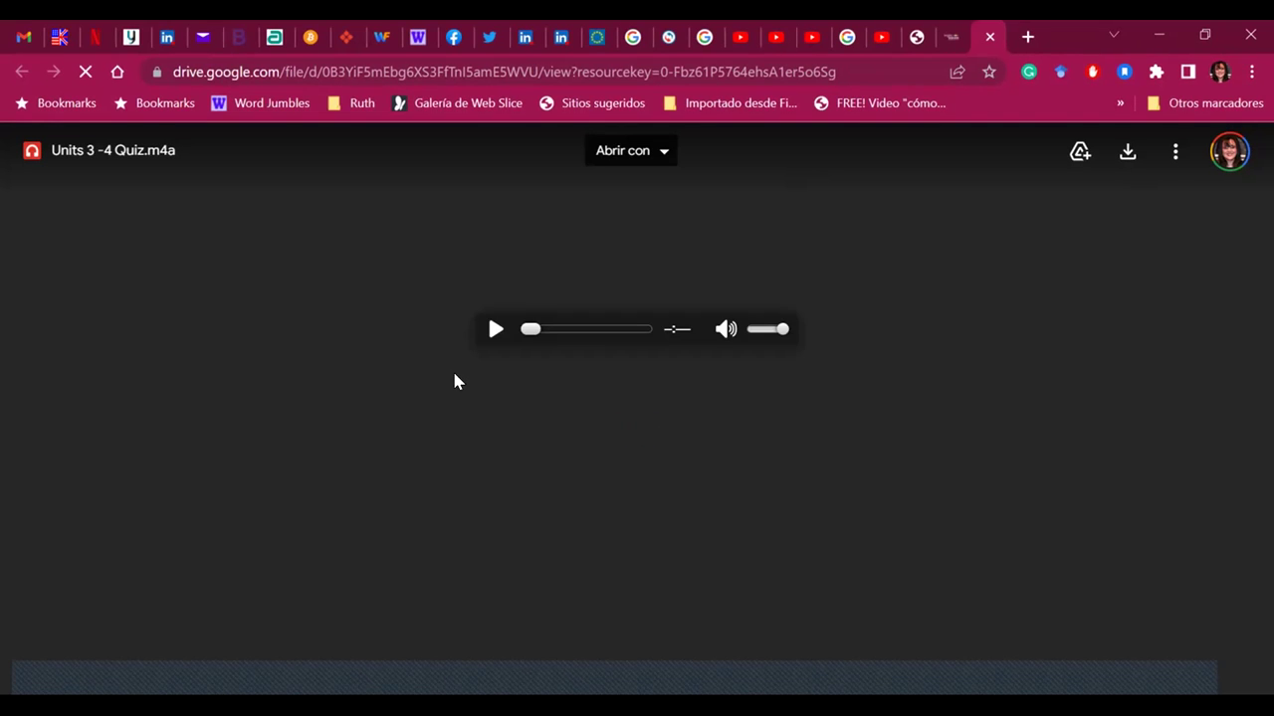
click(493, 330)
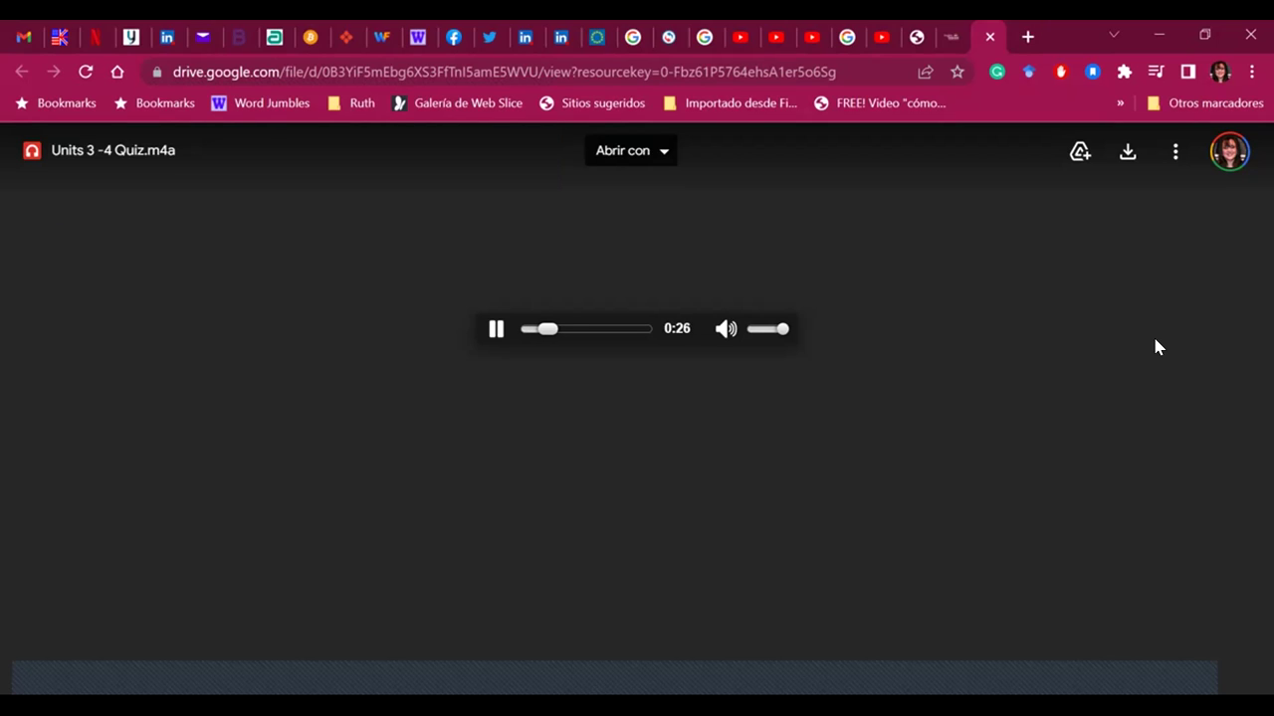
click(955, 40)
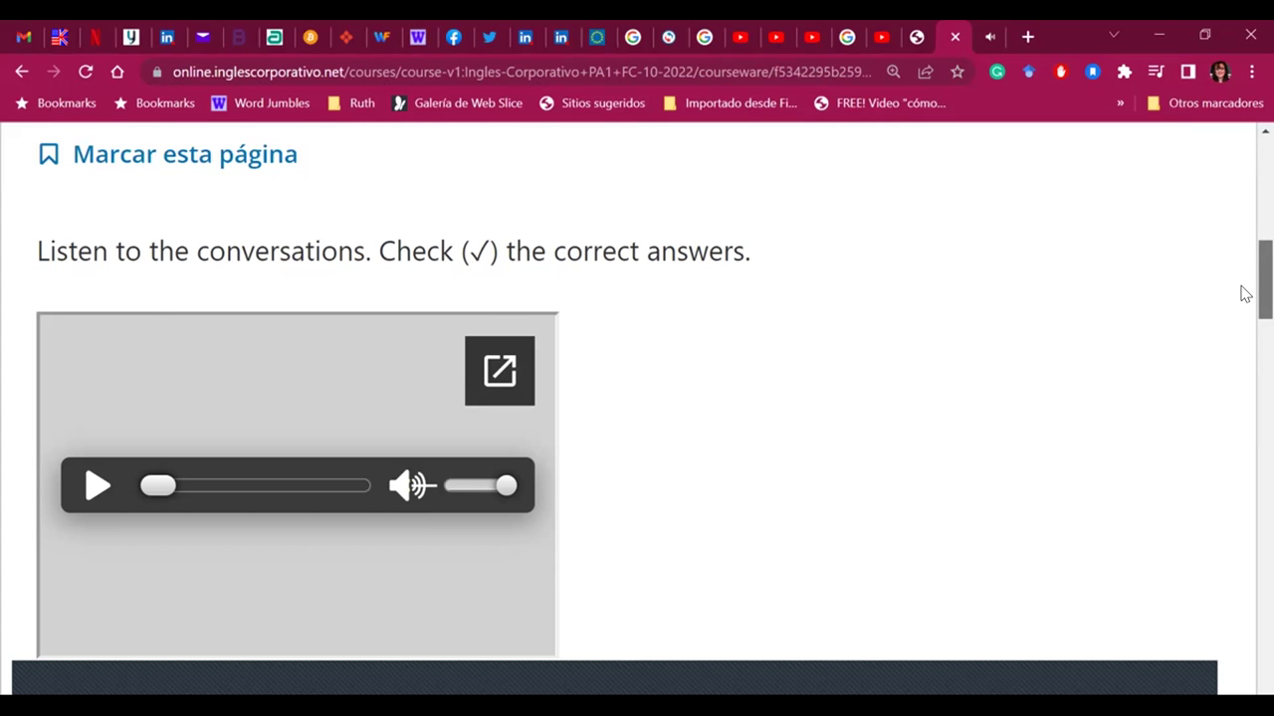
Read through the four listening questions and their answer options while the conversations play.
scroll(1243, 299, down, 3)
scroll(1243, 351, down, 1)
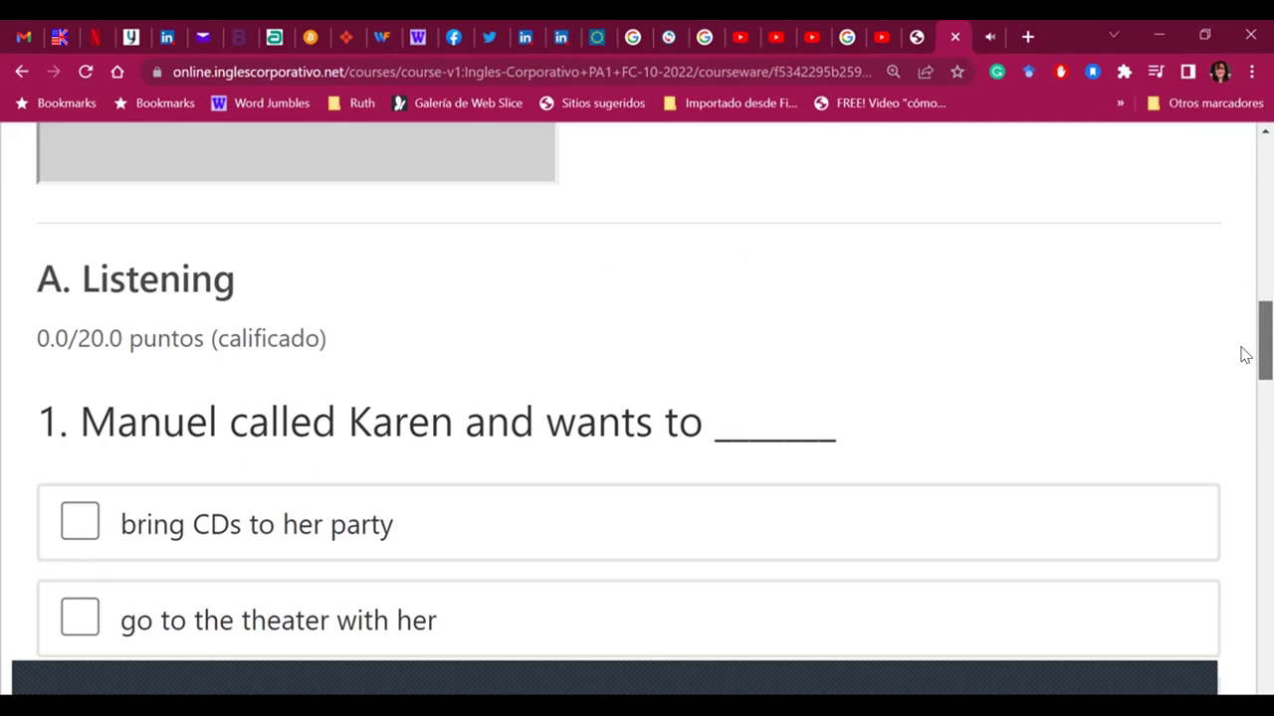
scroll(1243, 363, down, 1)
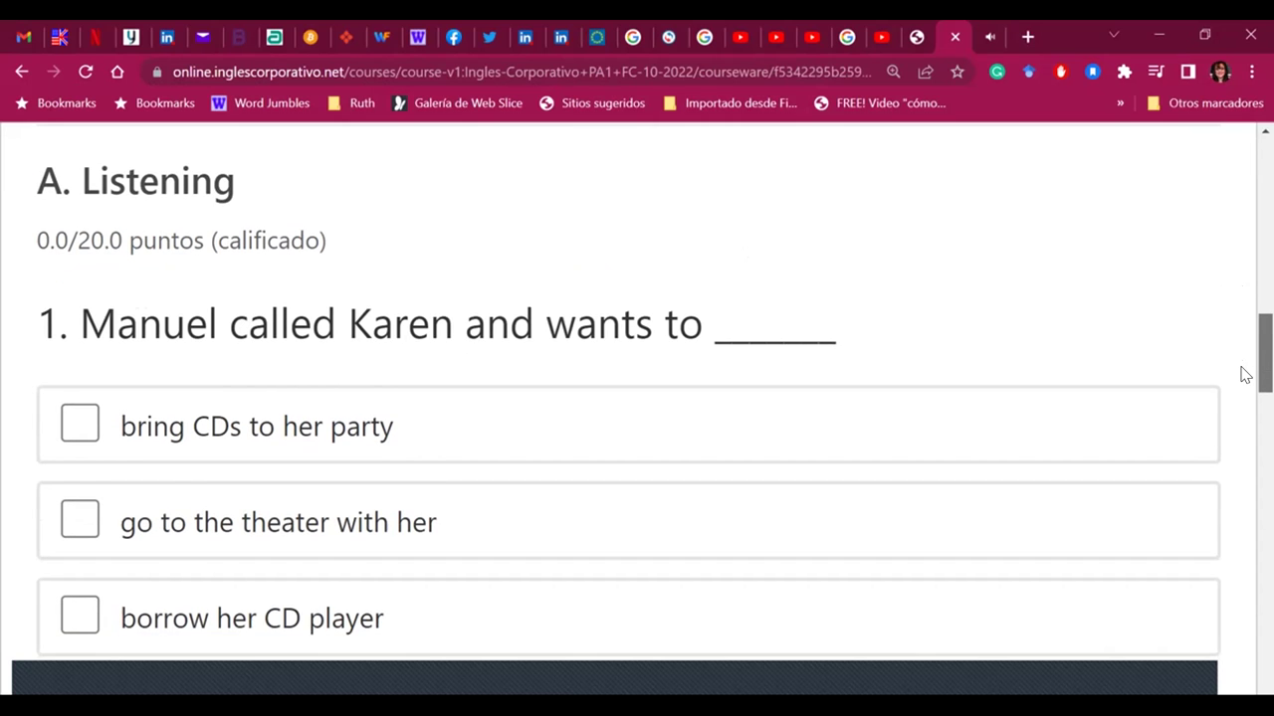
scroll(1243, 377, down, 1)
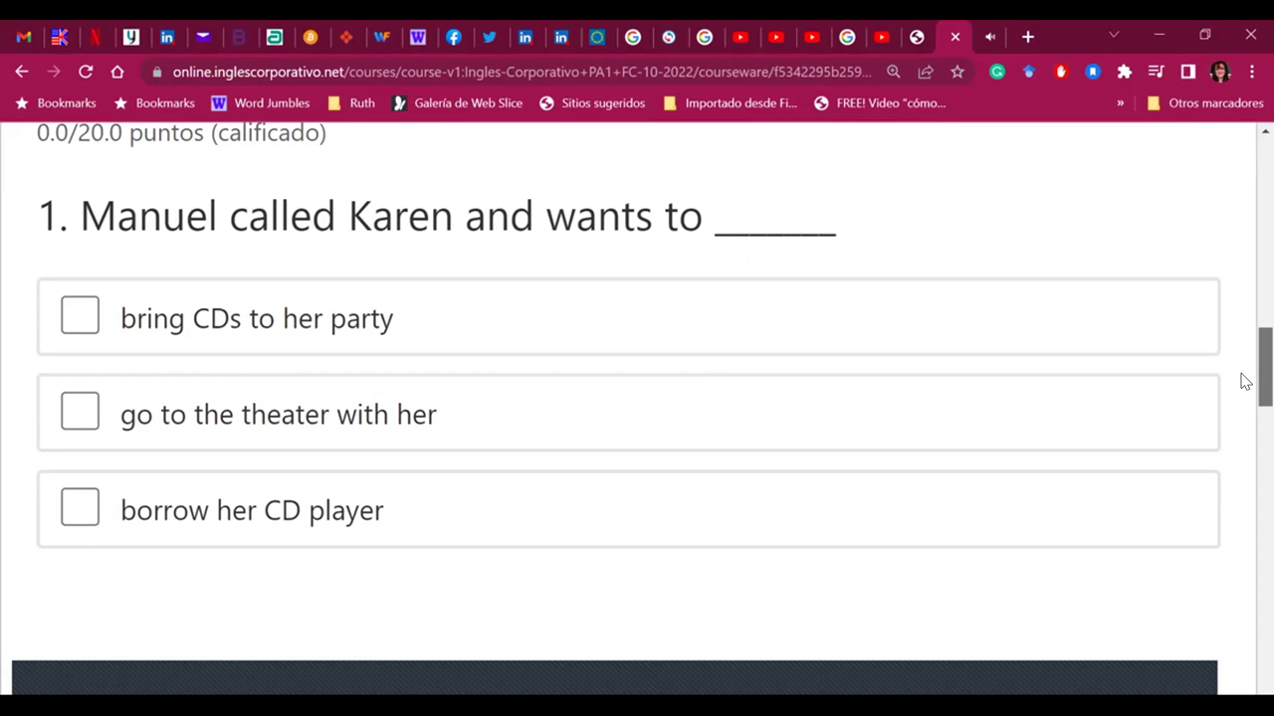
scroll(1243, 381, down, 1)
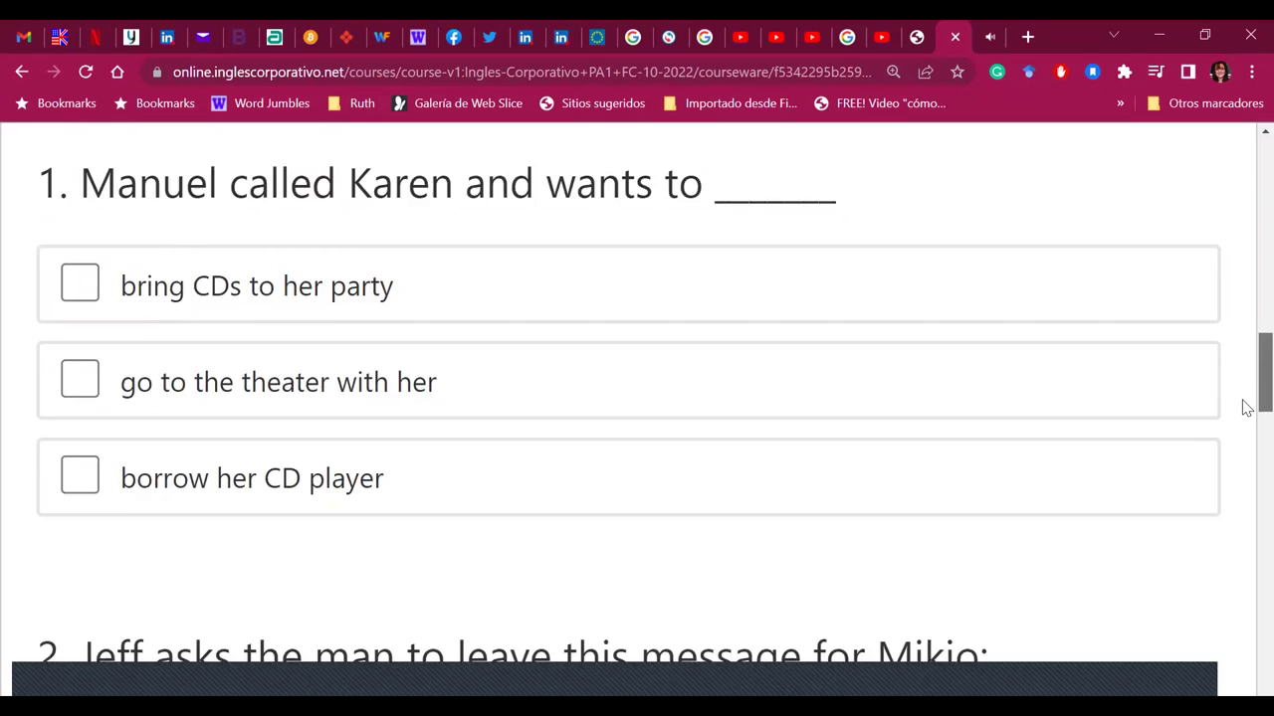
scroll(1245, 398, down, 3)
scroll(1246, 421, down, 1)
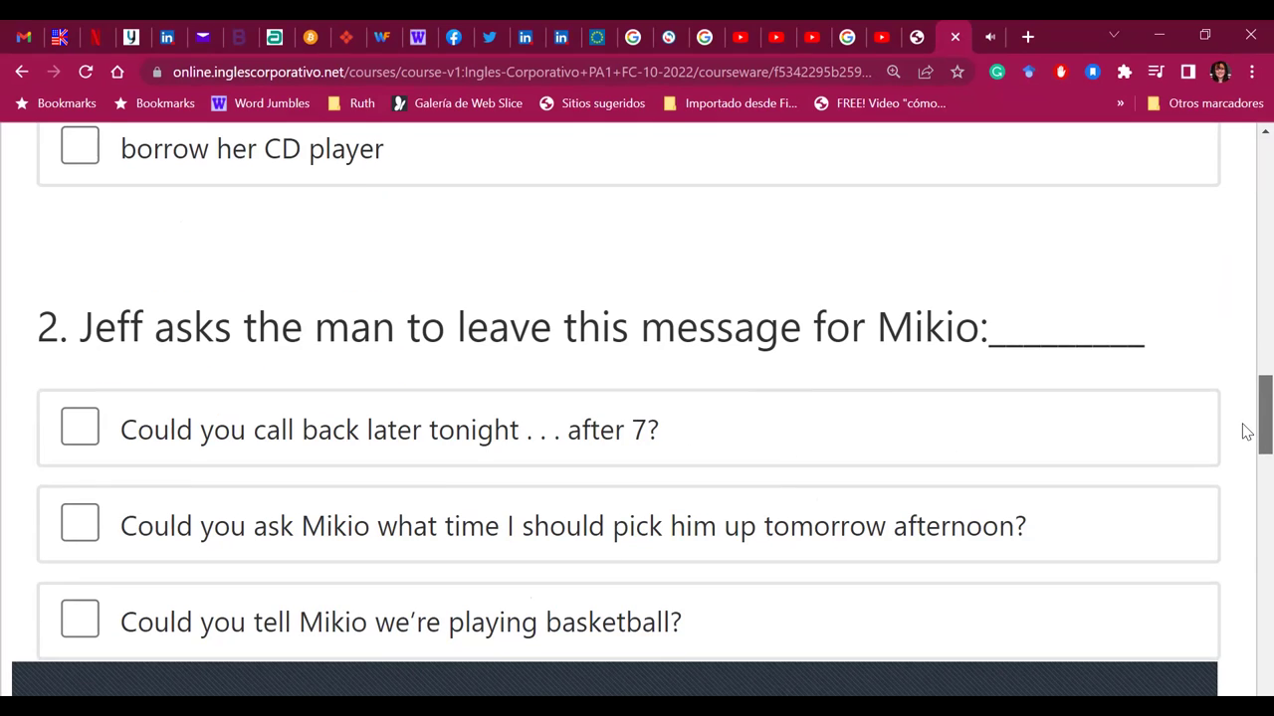
scroll(1245, 433, down, 1)
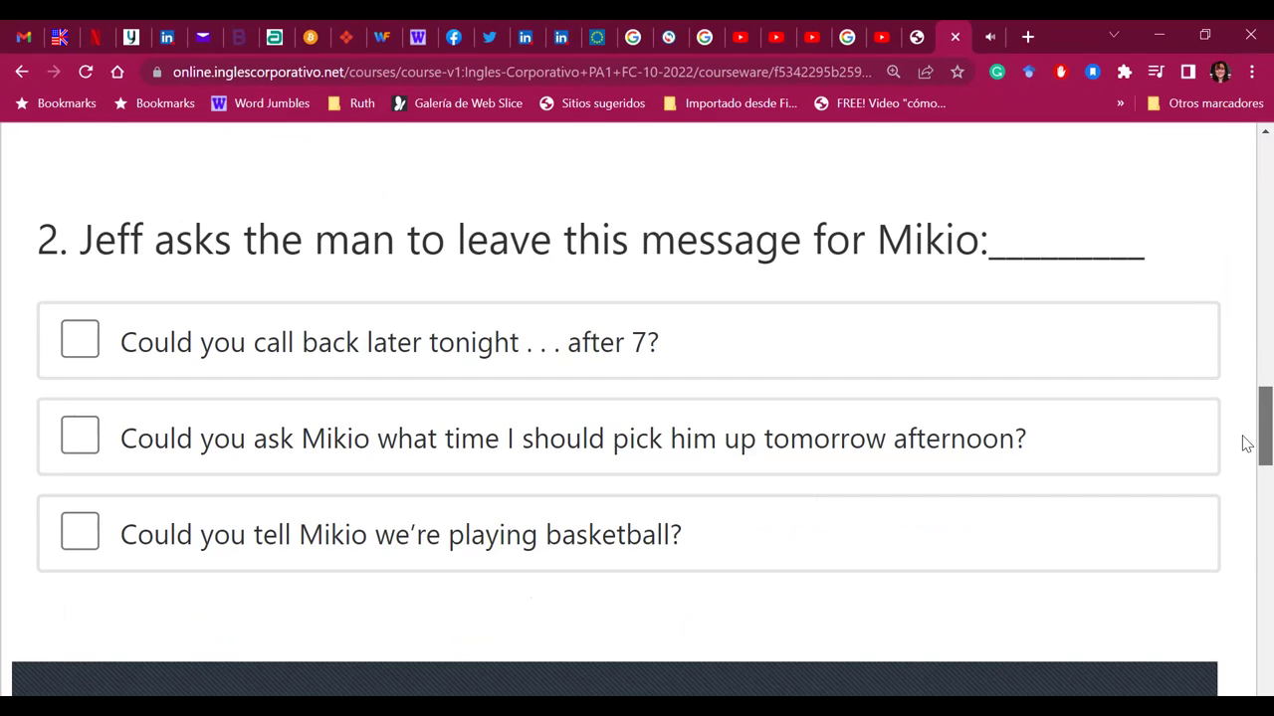
scroll(1245, 442, down, 1)
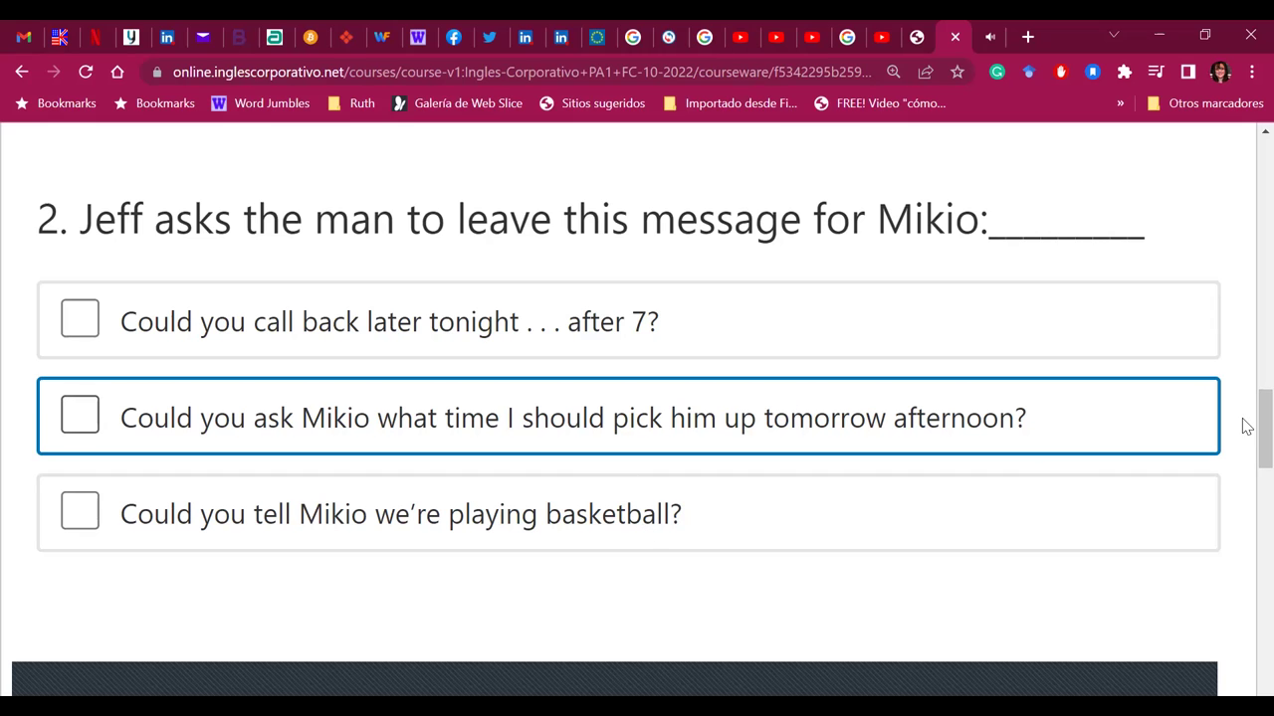
scroll(1245, 429, down, 2)
scroll(1246, 442, down, 4)
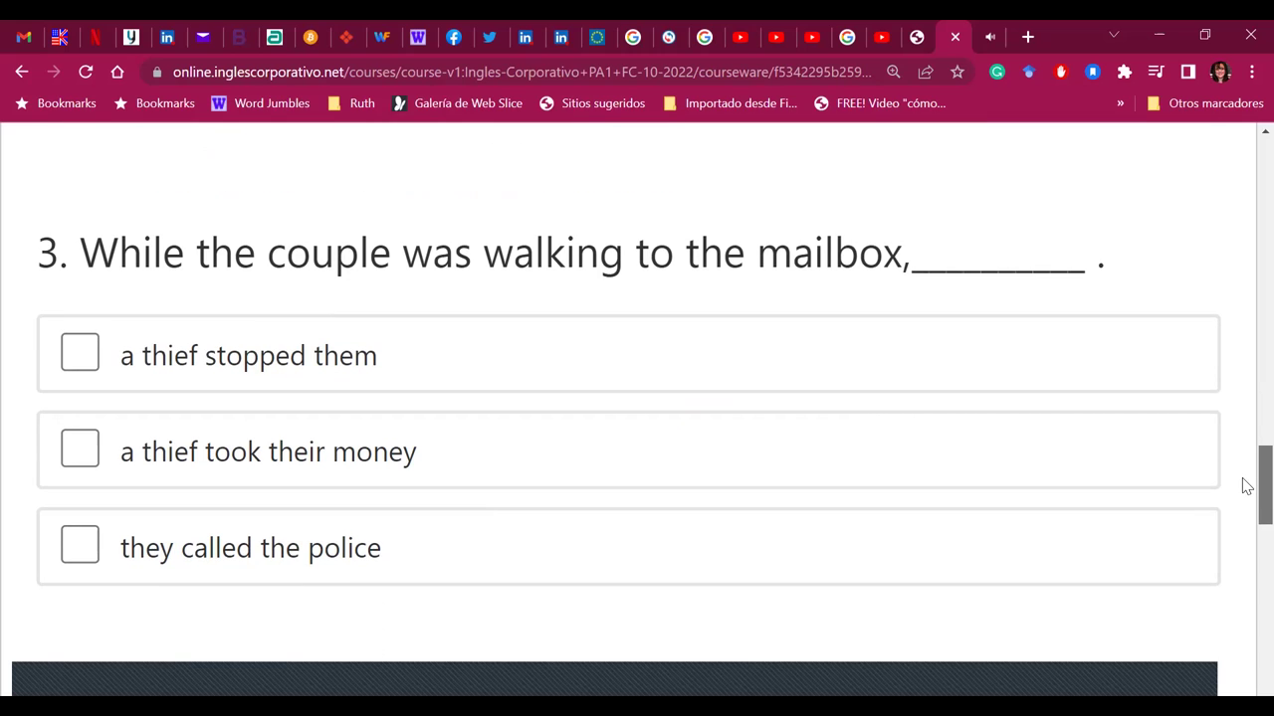
scroll(1242, 488, down, 1)
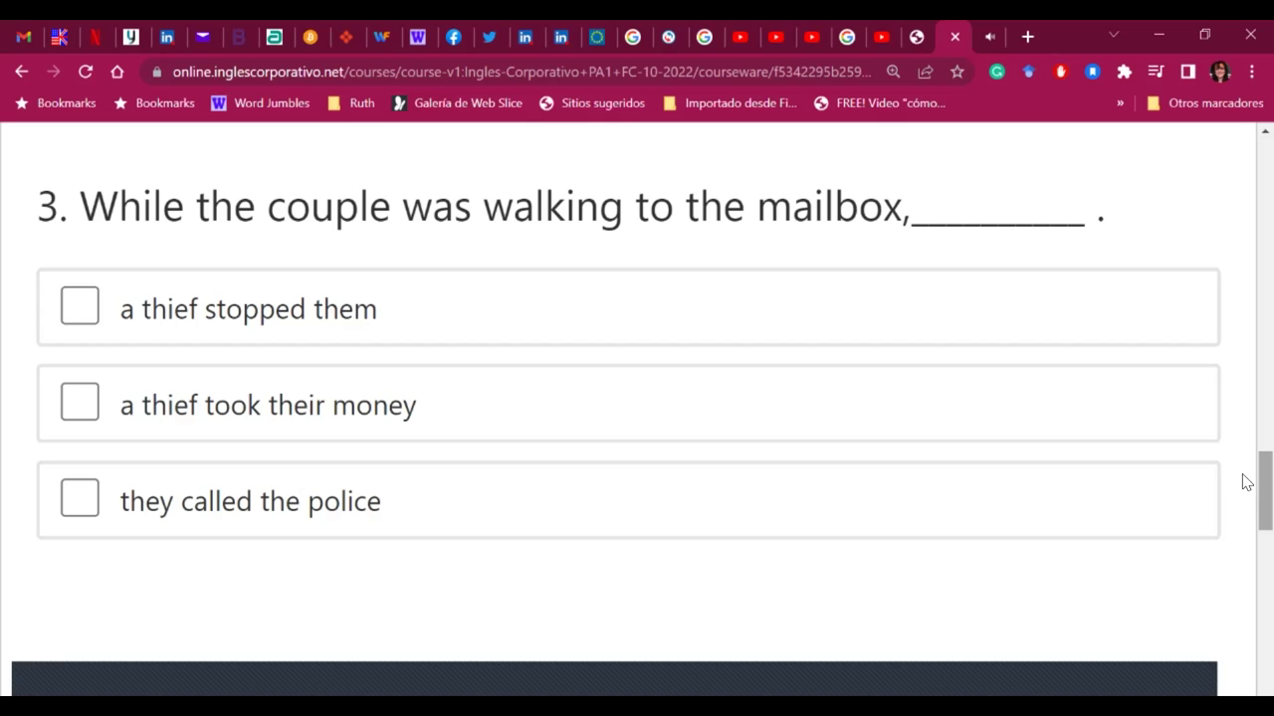
drag(1243, 483, 1246, 544)
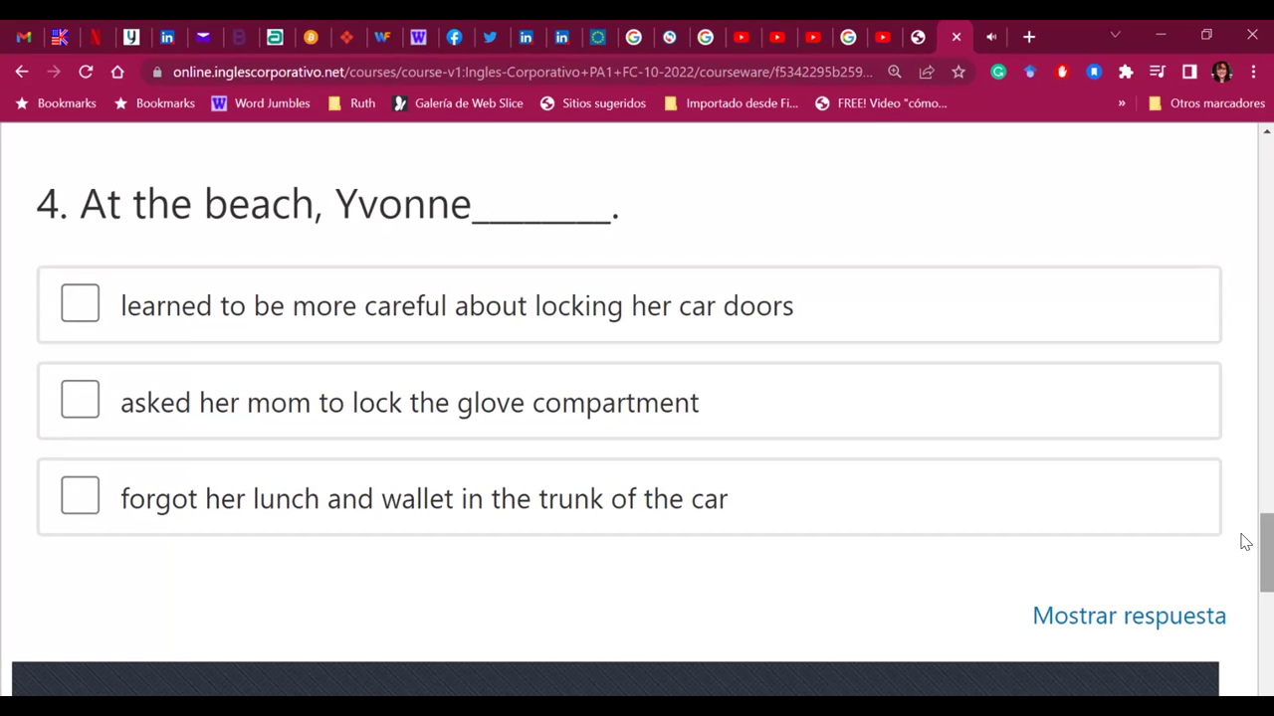
scroll(1243, 543, down, 4)
Answer listening question 1, about the phone call to Karen, with "borrow her CD player".
scroll(1243, 587, up, 6)
scroll(1243, 518, up, 6)
scroll(1242, 378, up, 9)
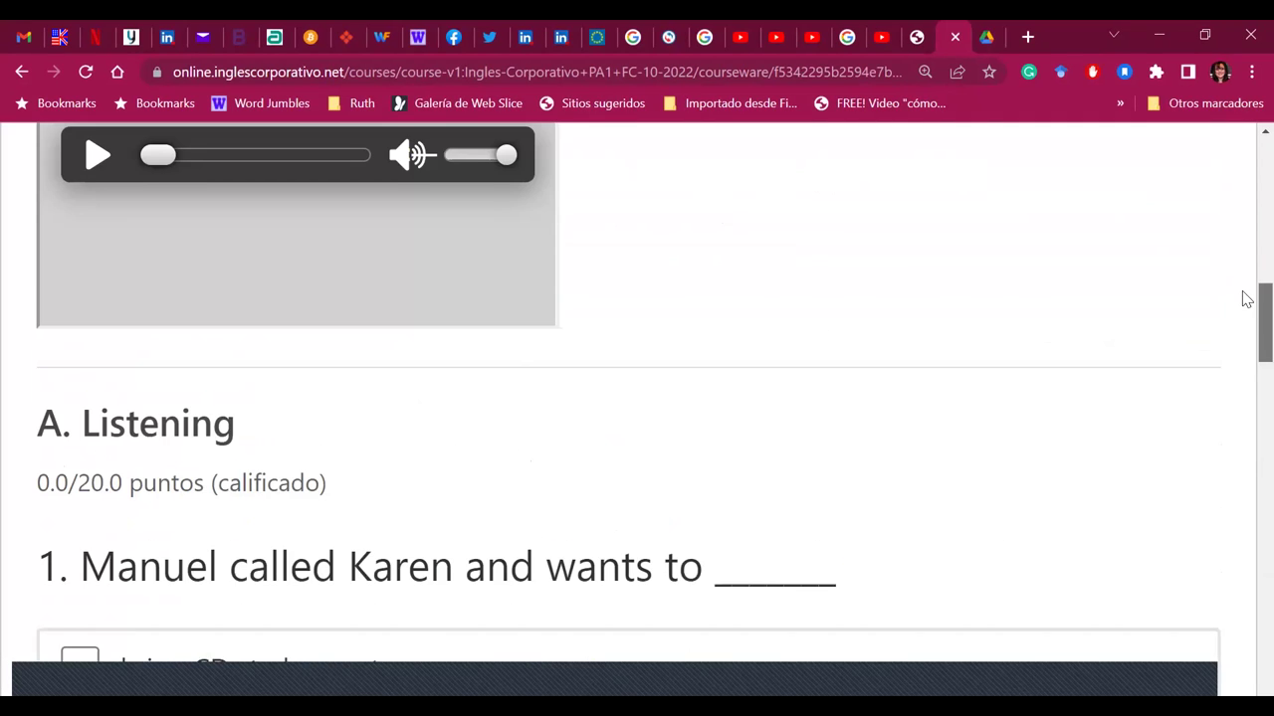
scroll(1243, 323, down, 5)
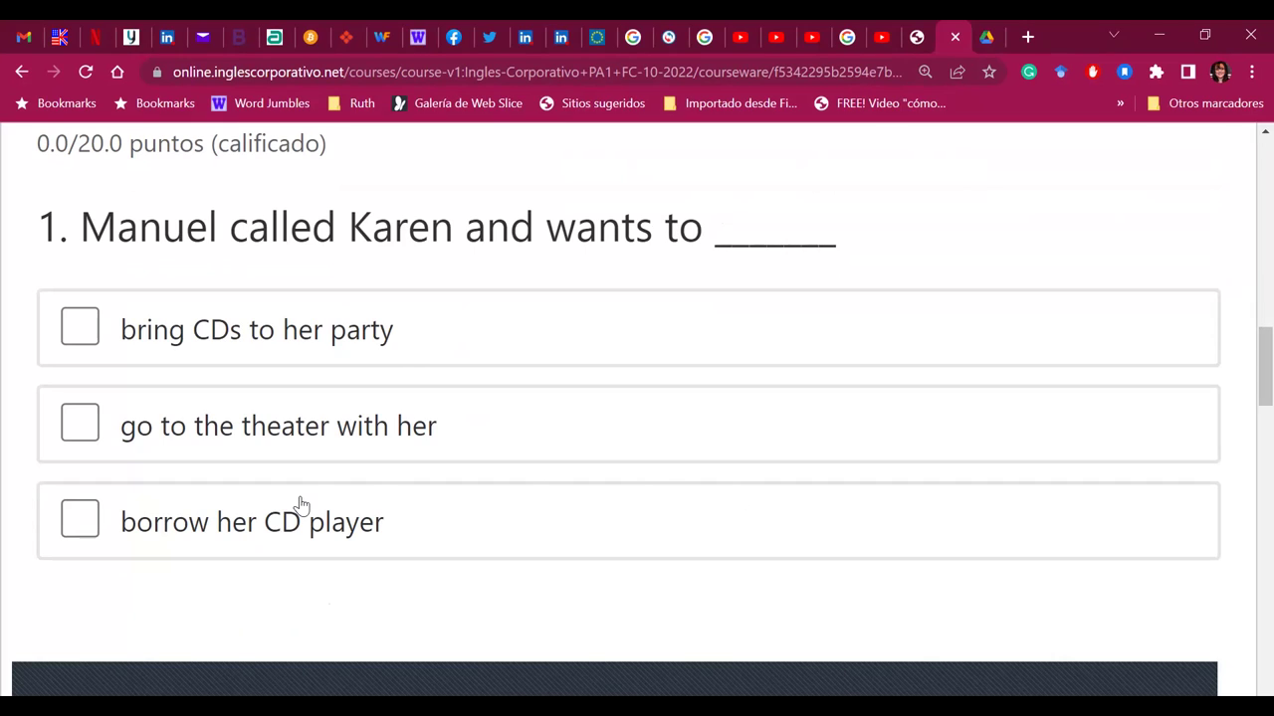
click(76, 526)
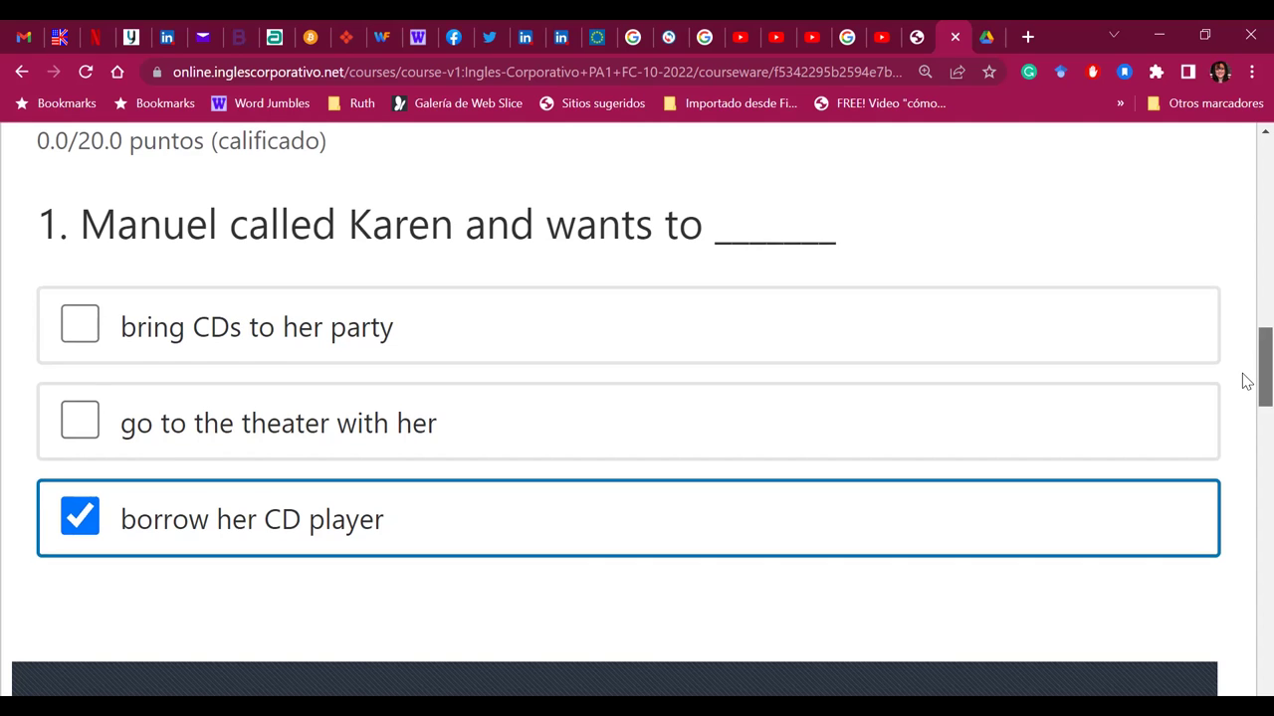
Answer listening question 2, about the message left, with the option asking what time to pick him up tomorrow afternoon.
scroll(1244, 383, down, 2)
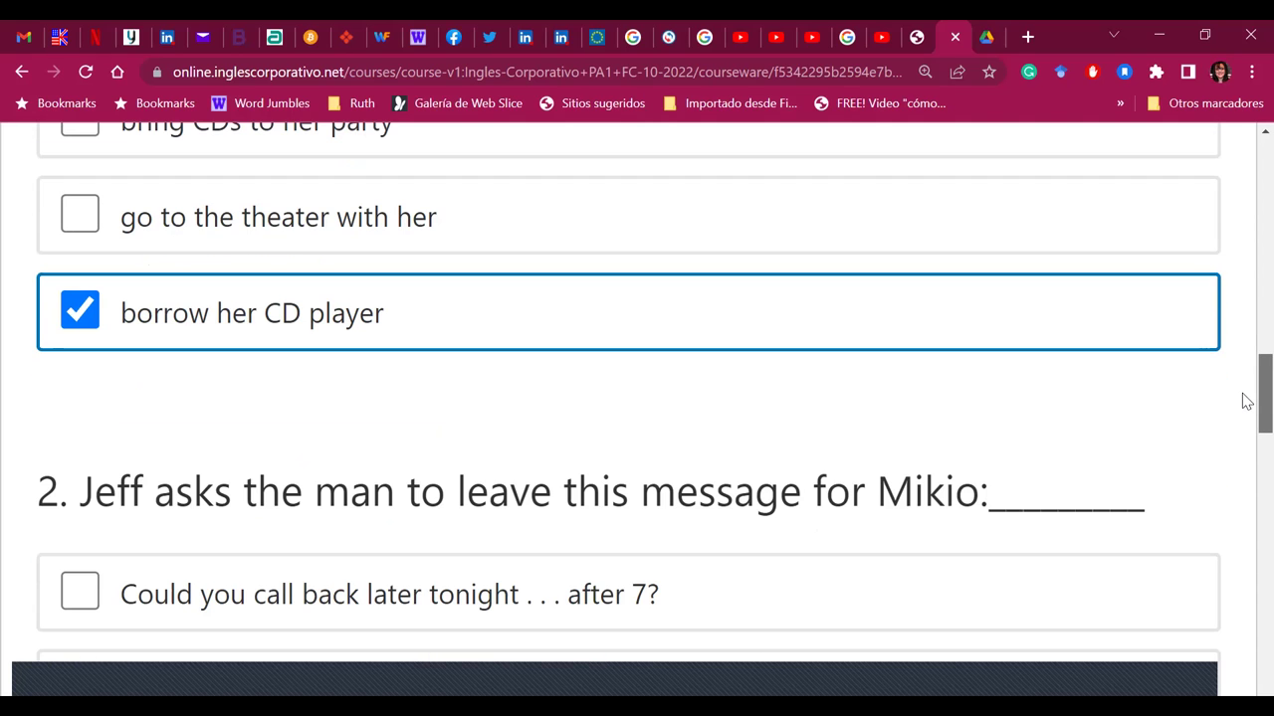
scroll(1244, 401, down, 2)
scroll(1244, 428, down, 1)
scroll(1247, 438, down, 1)
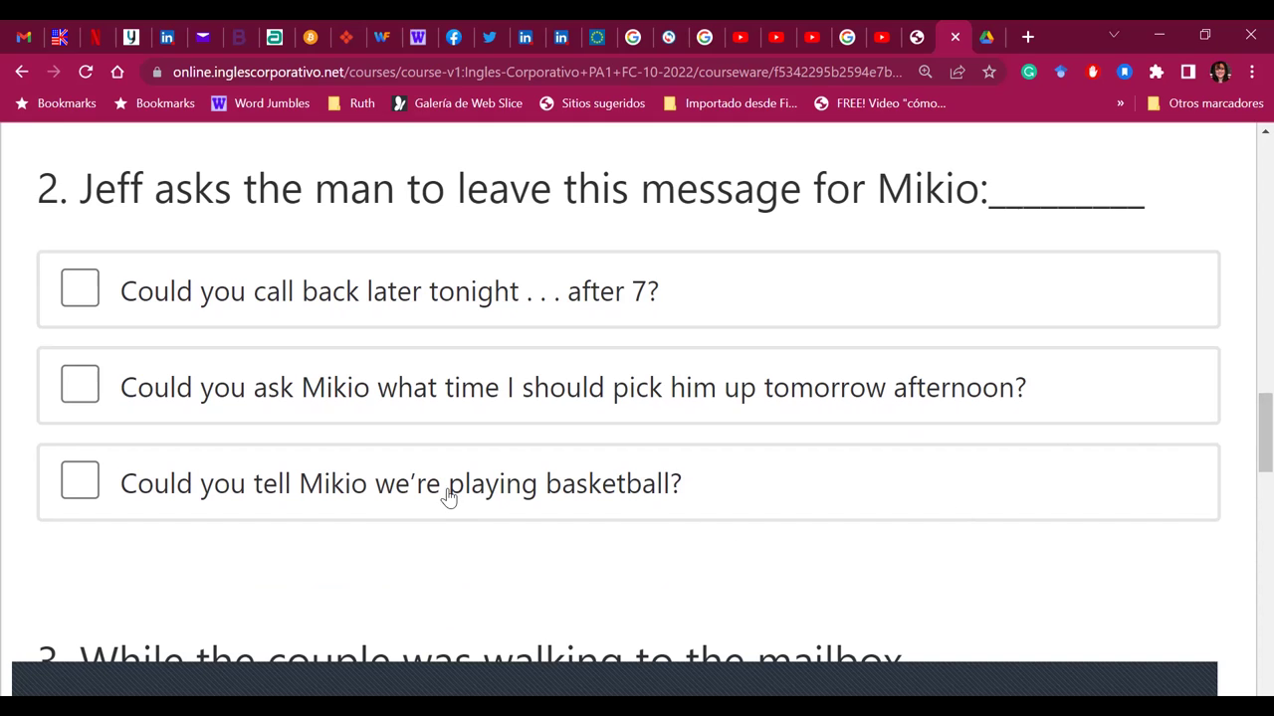
click(78, 389)
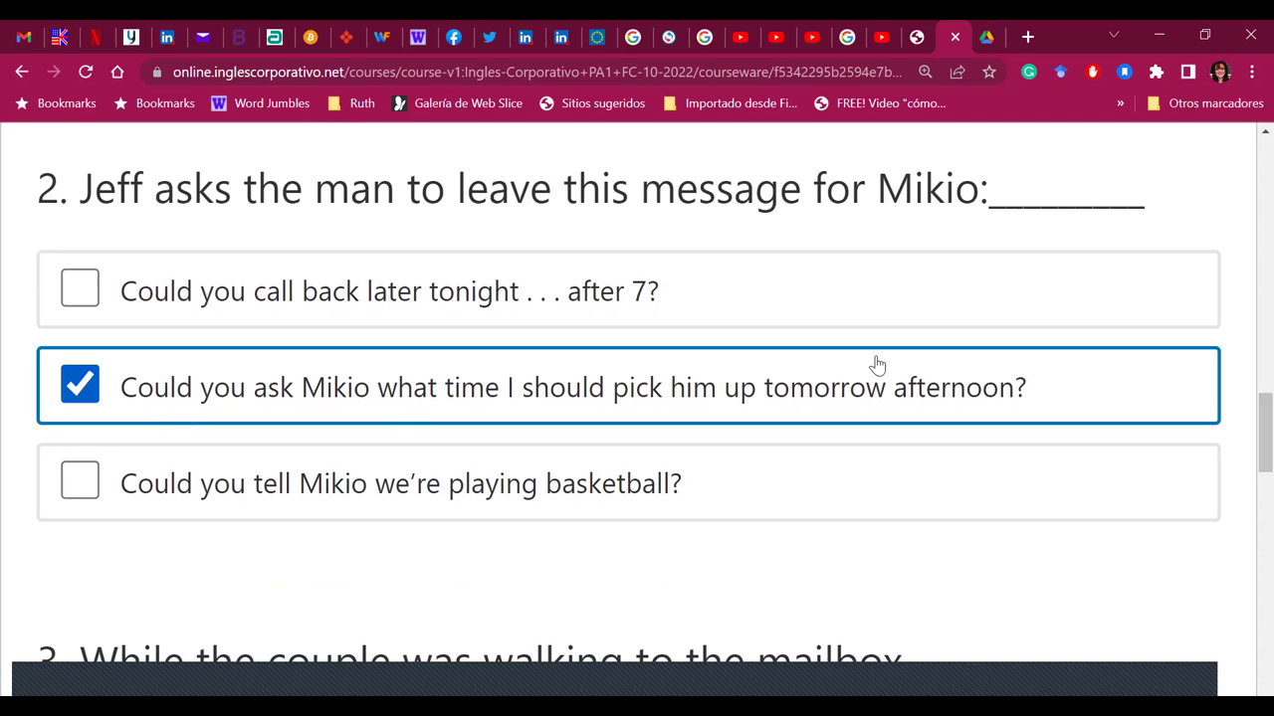
Answer listening question 3, about the couple walking to the mailbox, with "a thief stopped them".
scroll(1244, 428, down, 3)
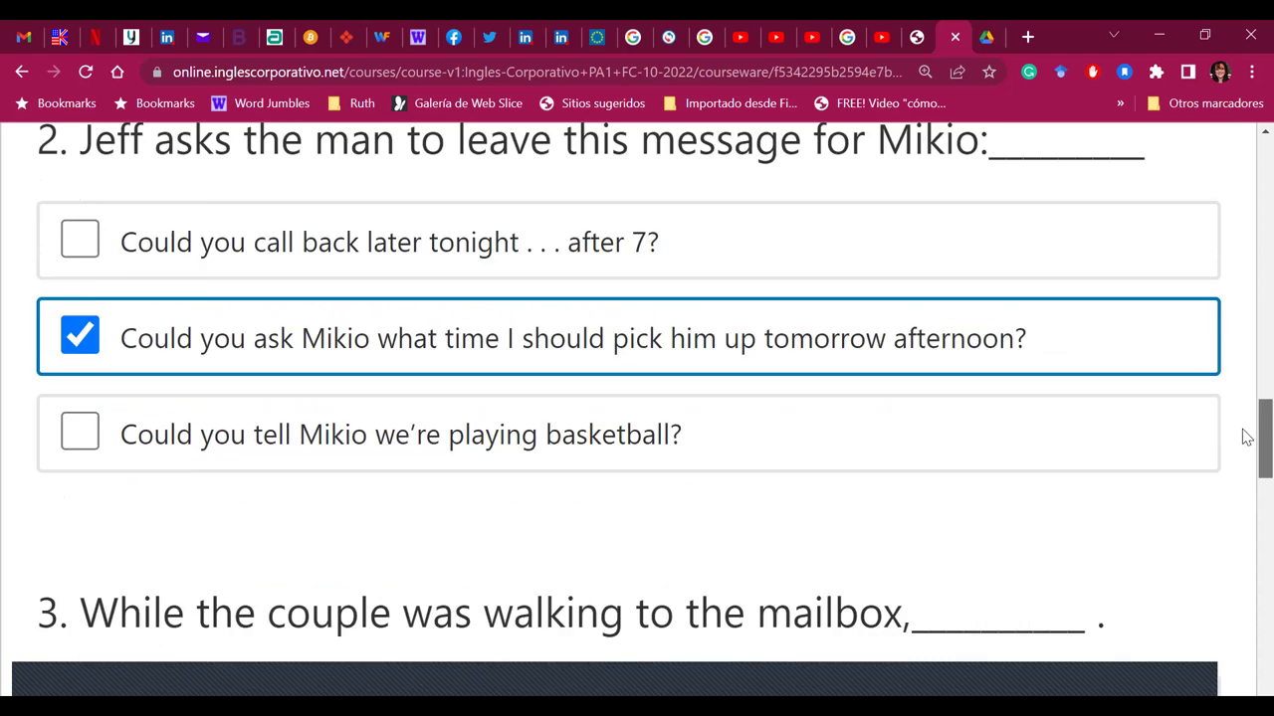
scroll(1244, 468, down, 1)
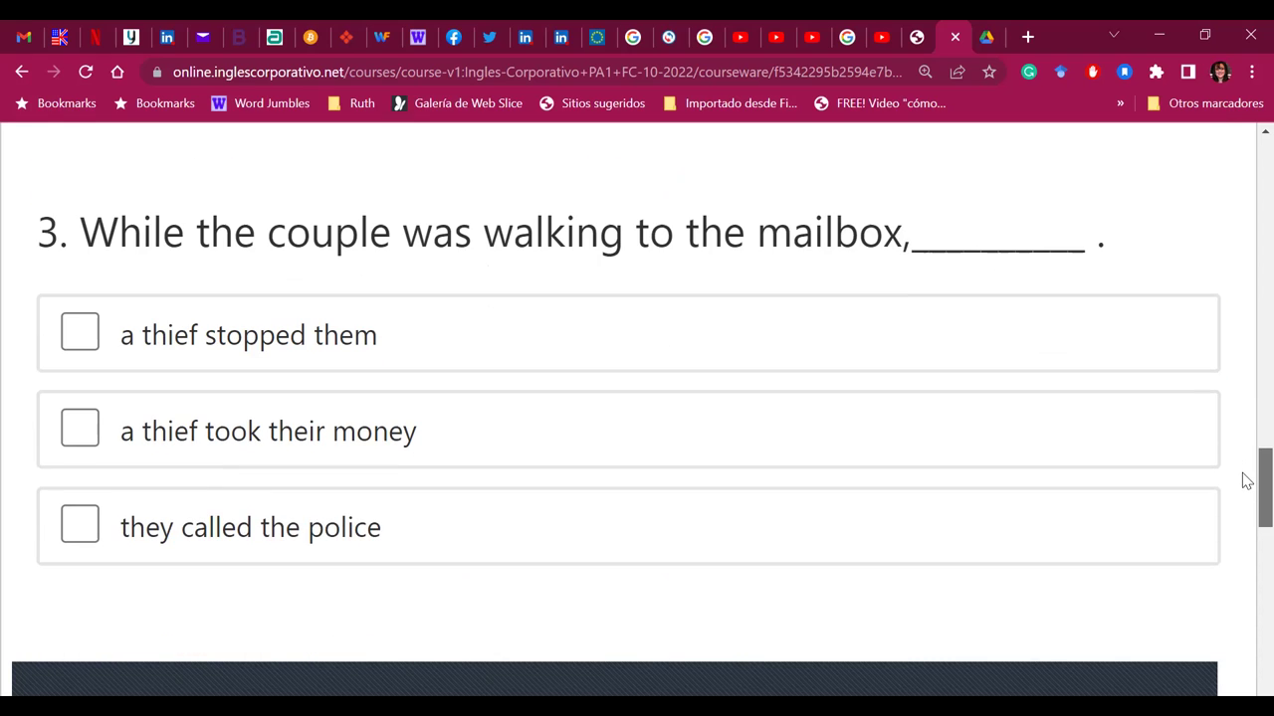
scroll(1243, 480, down, 1)
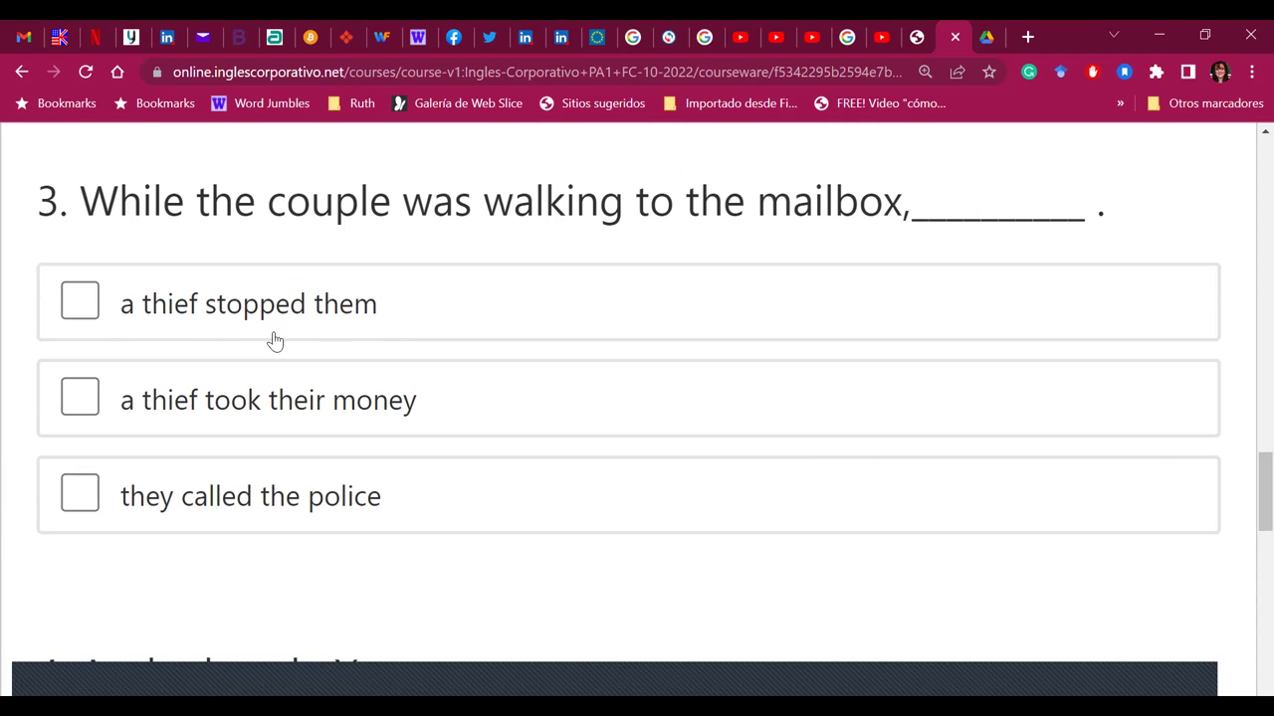
click(79, 310)
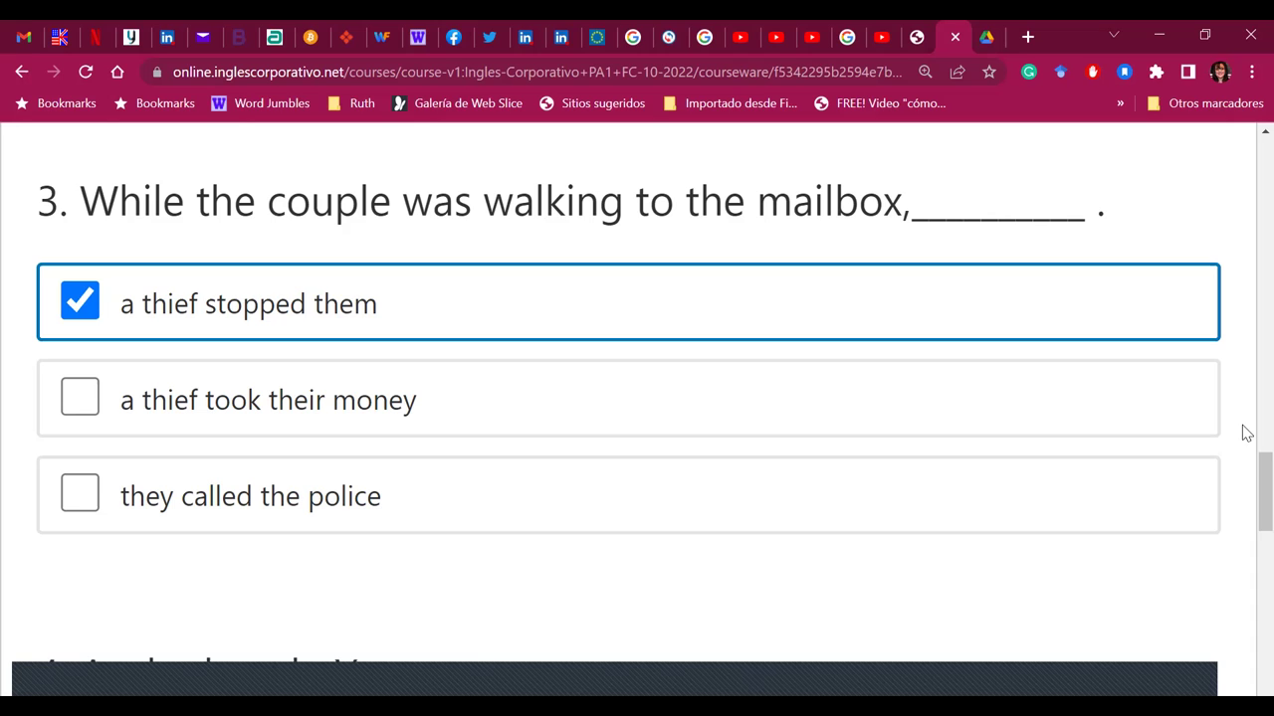
Answer listening question 4, about the beach, with "learned to be more careful about locking her car doors".
scroll(1246, 493, down, 3)
scroll(1247, 527, down, 2)
scroll(1246, 539, down, 1)
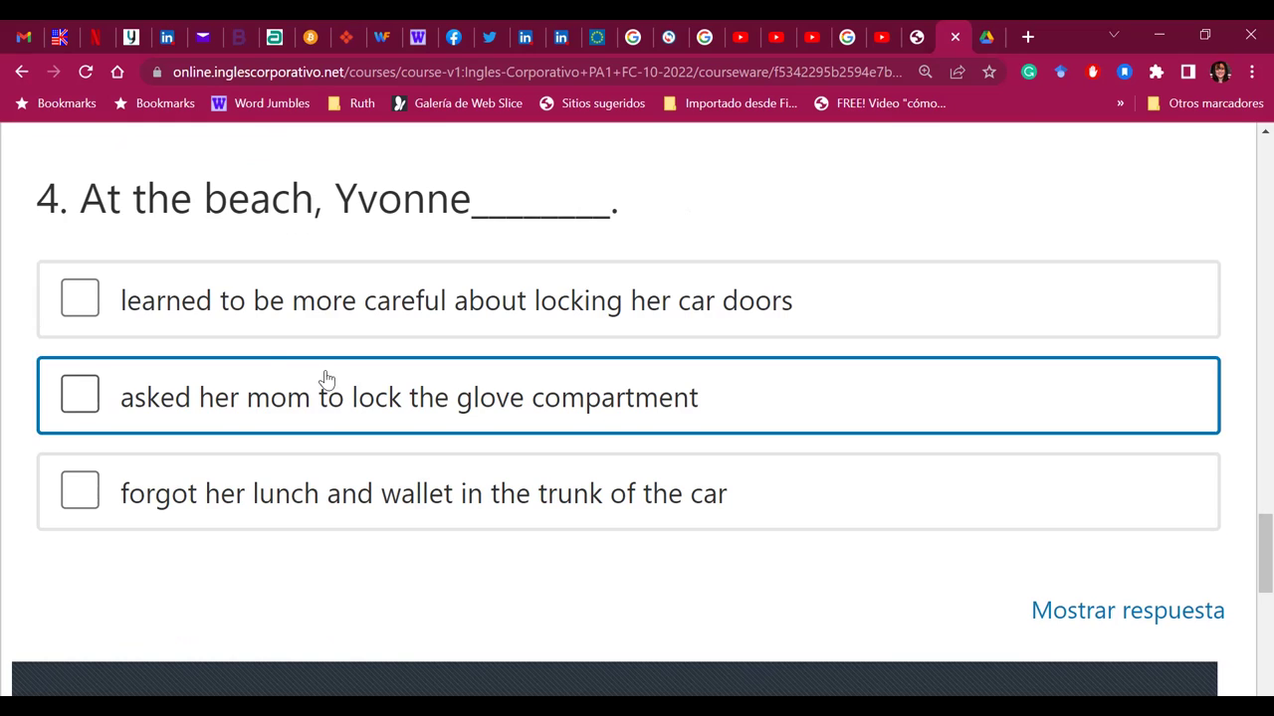
click(76, 303)
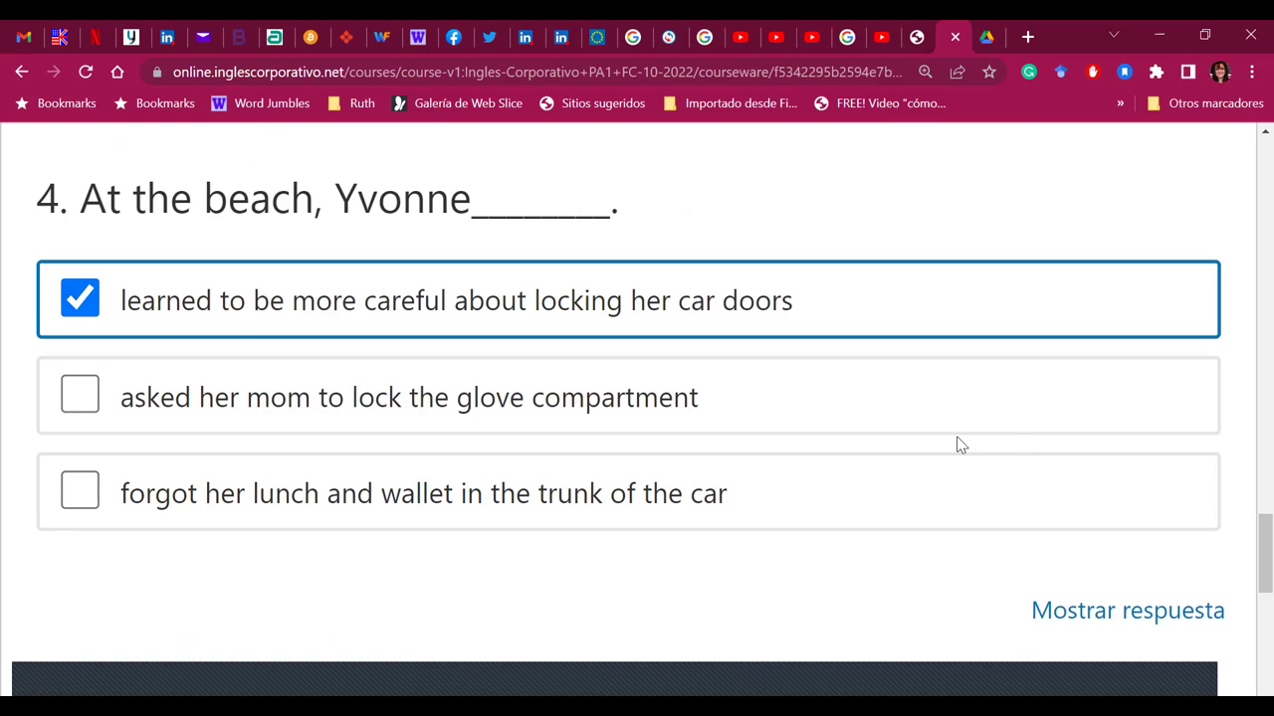
Submit the four listening answers for grading and continue to the next part of the Final Exam.
scroll(1243, 568, down, 3)
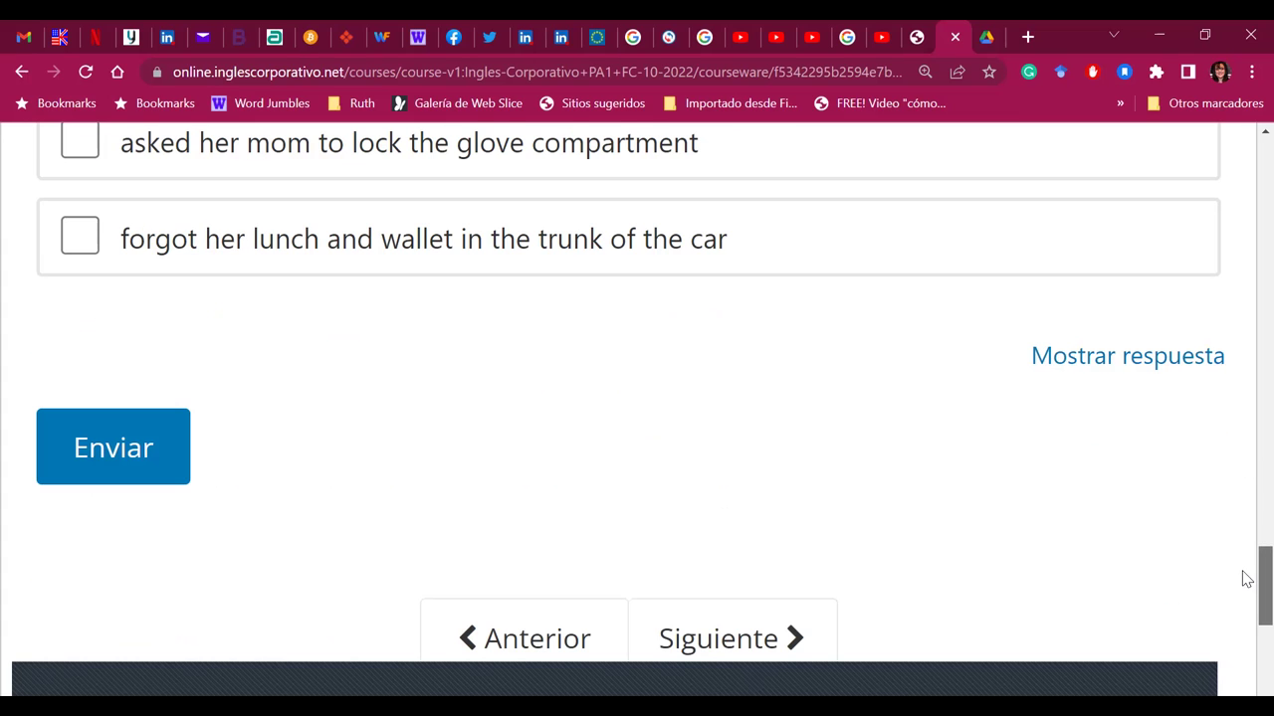
click(120, 454)
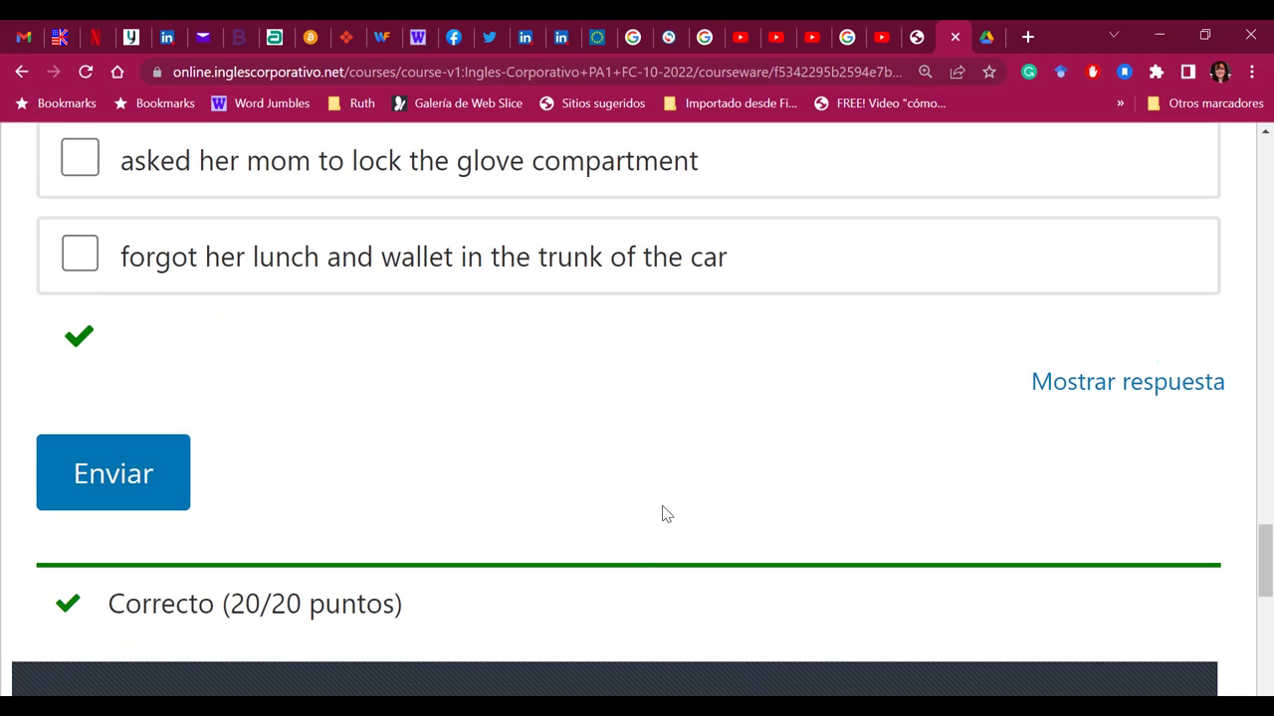
drag(1246, 581, 1246, 254)
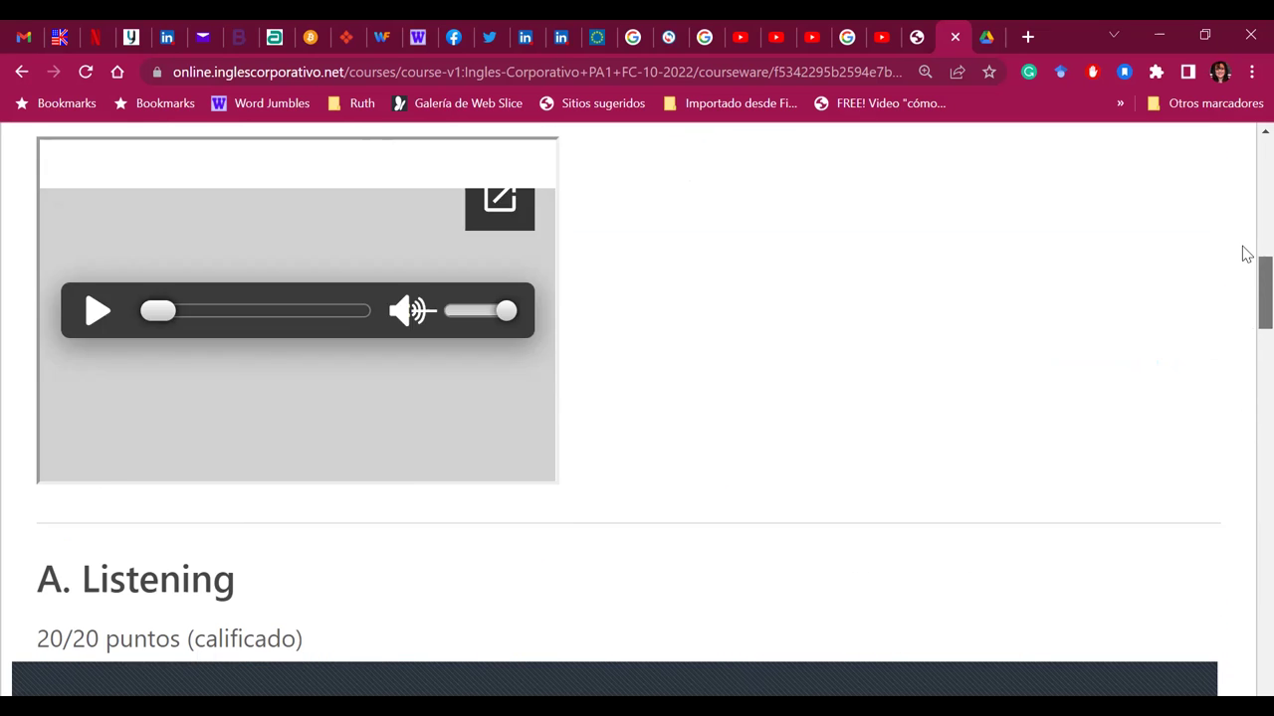
scroll(1244, 239, up, 5)
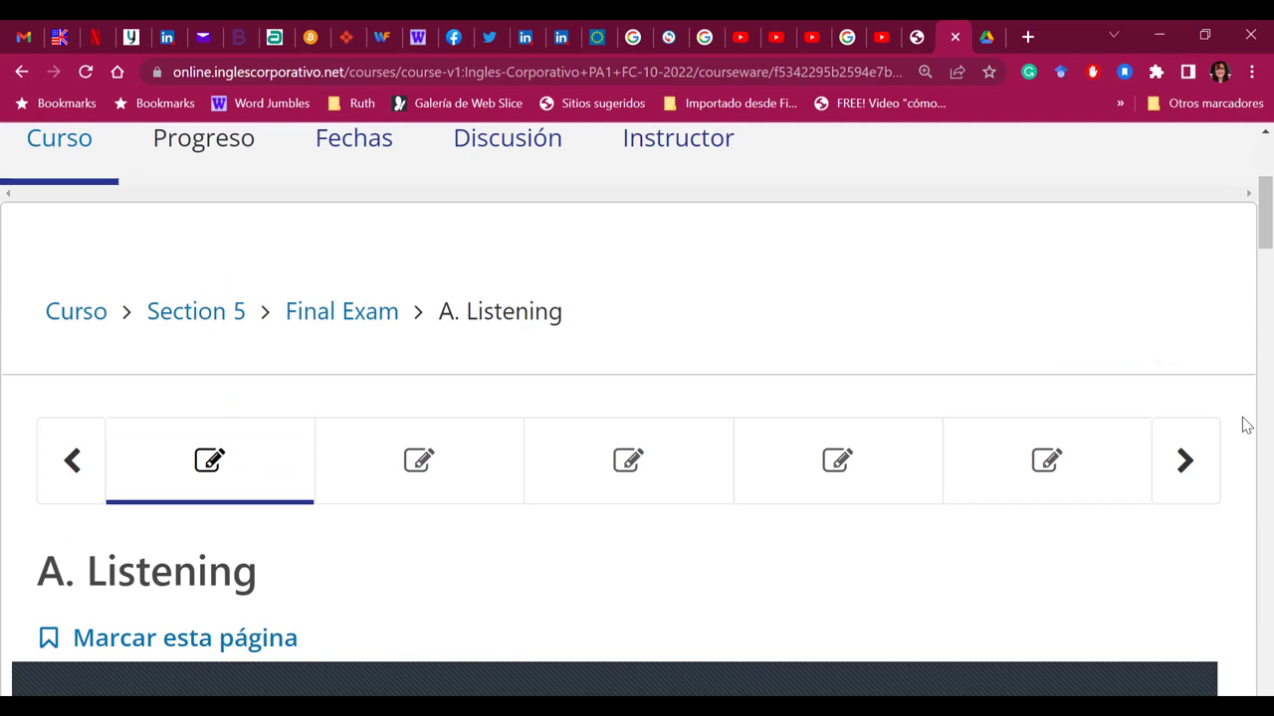
click(1199, 463)
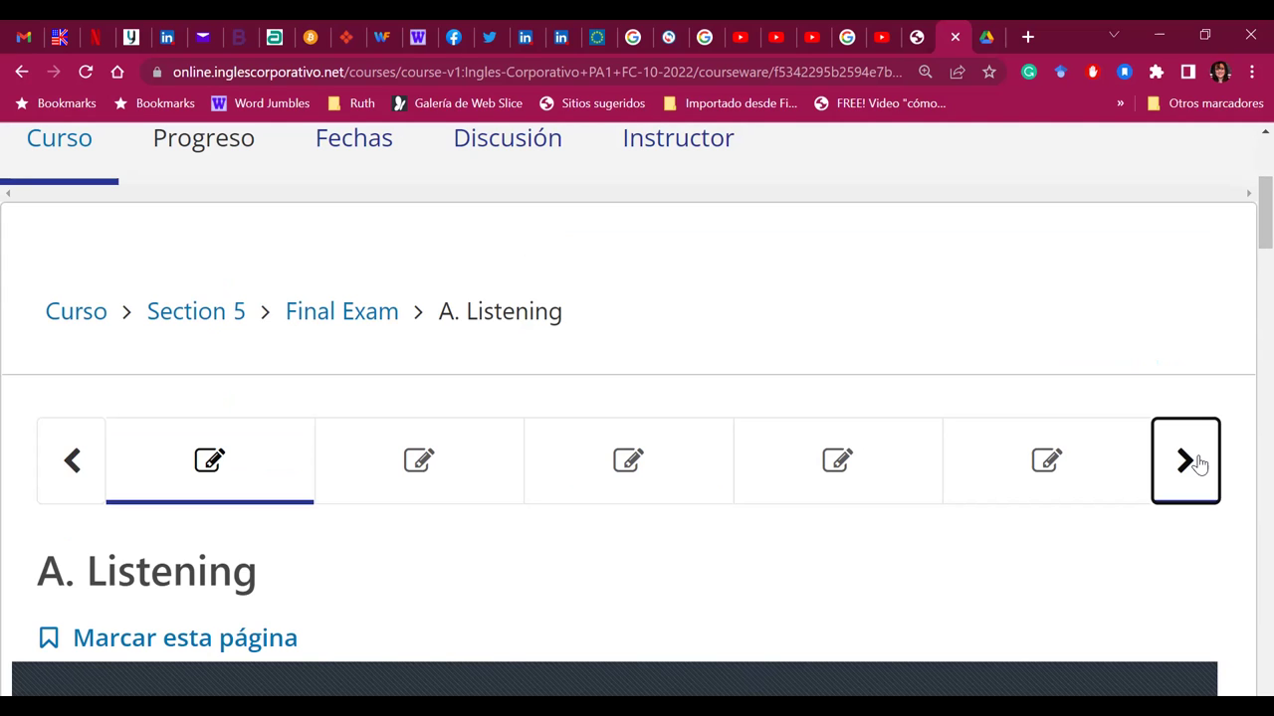
Answer request 1, about a friend lending her laptop, with "borrow your laptop for the weekend".
scroll(1244, 298, down, 1)
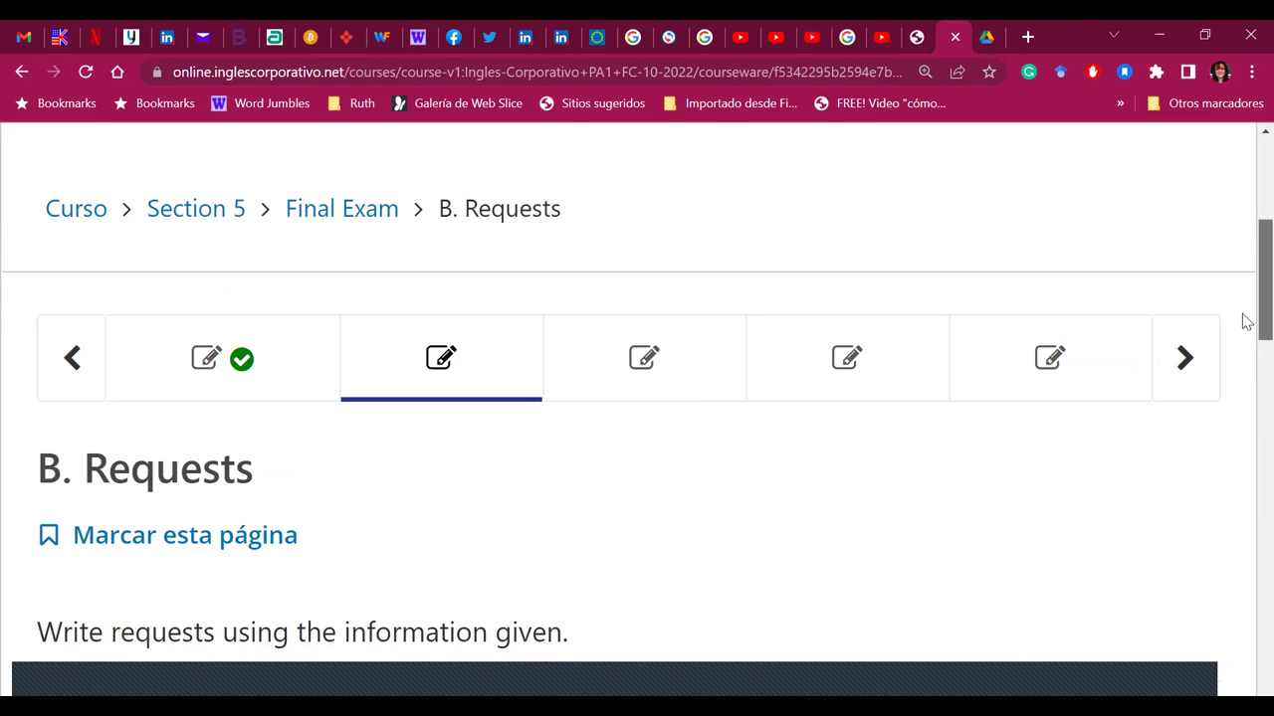
scroll(1246, 320, down, 4)
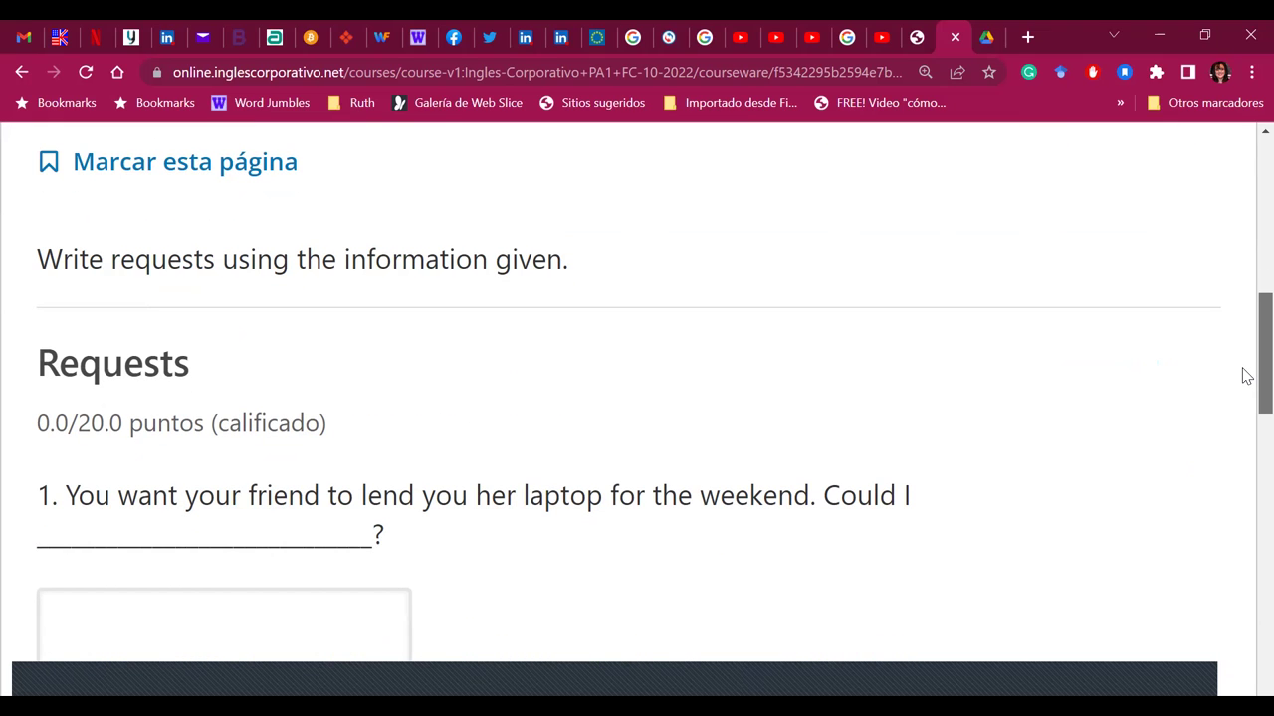
scroll(1246, 378, down, 1)
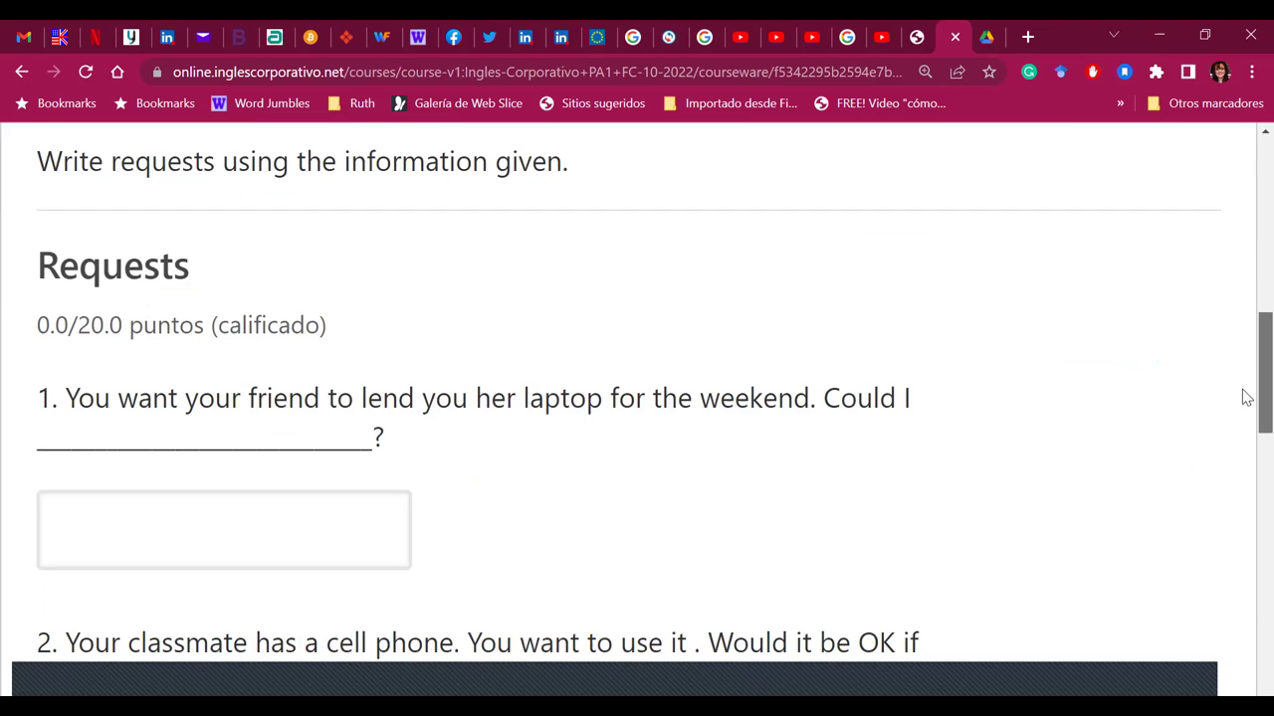
scroll(1246, 400, down, 1)
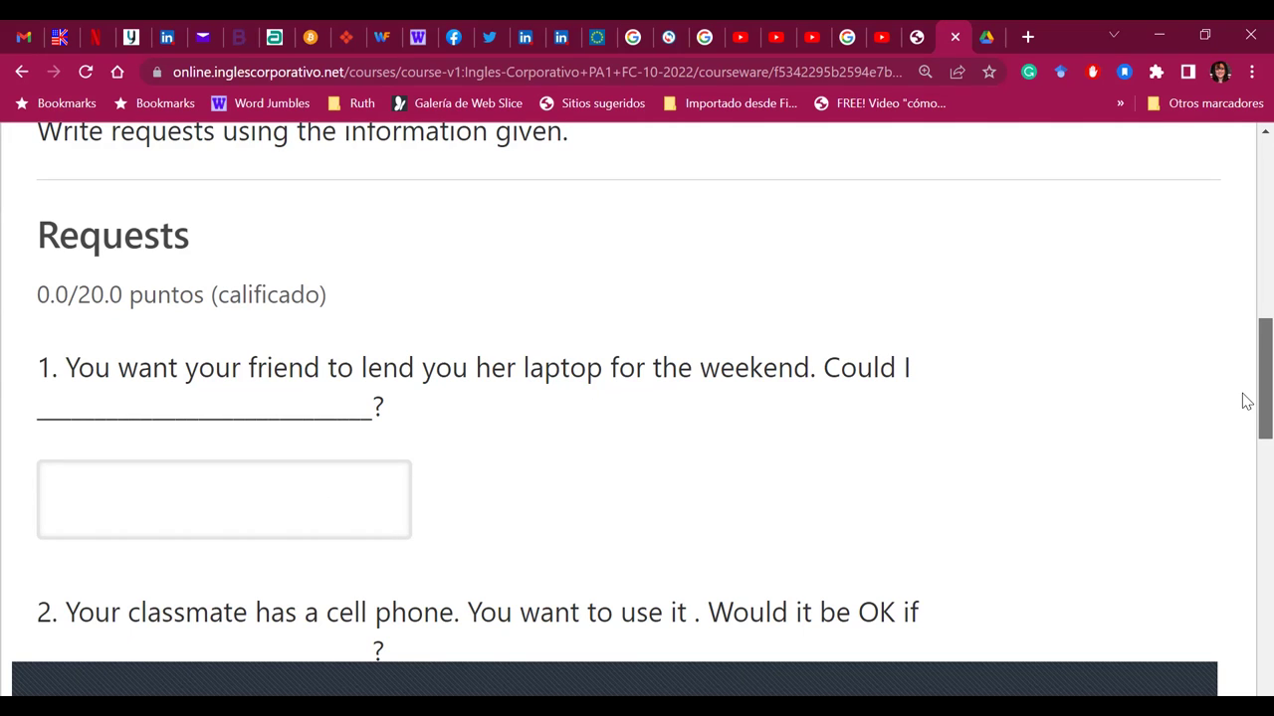
scroll(1246, 402, down, 1)
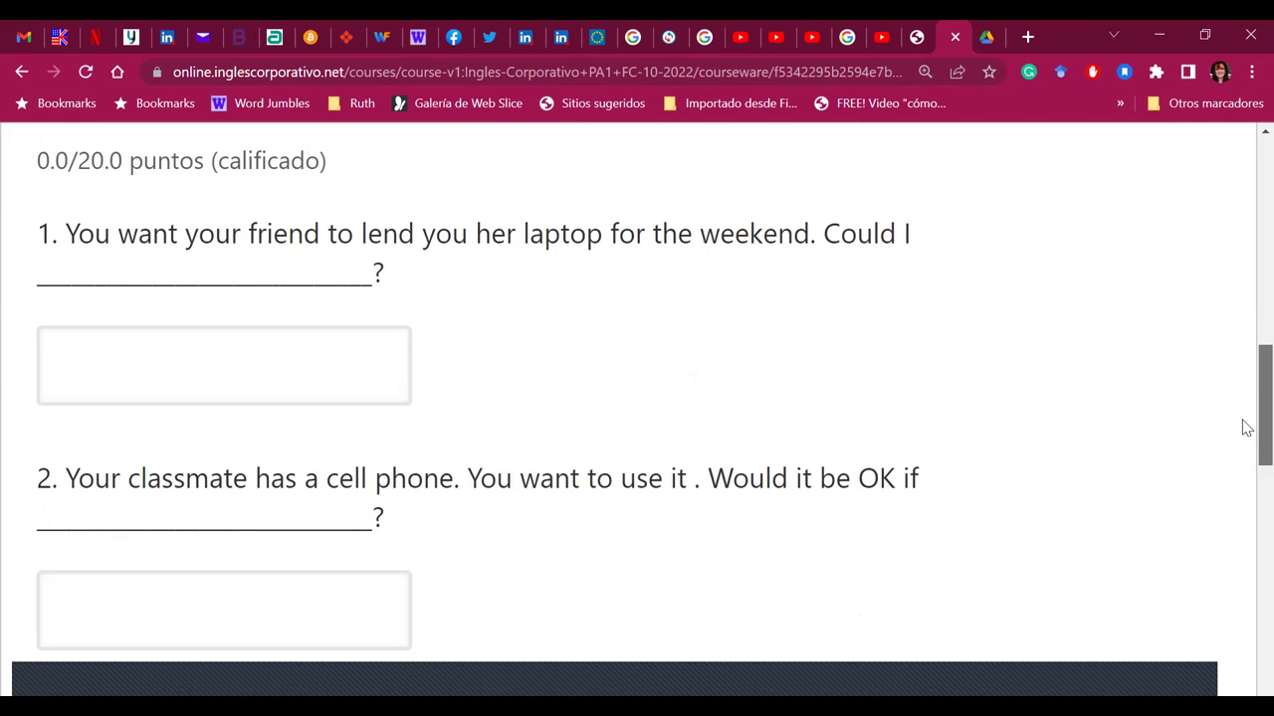
scroll(1246, 428, down, 1)
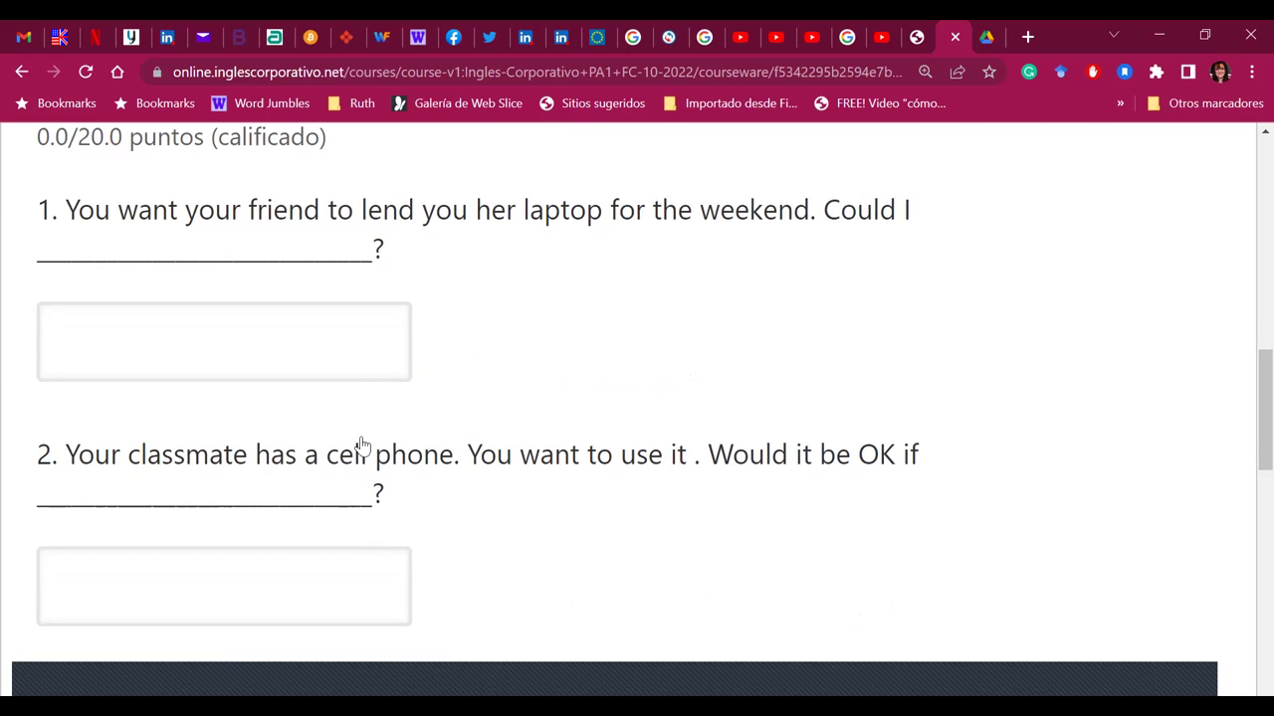
click(182, 359)
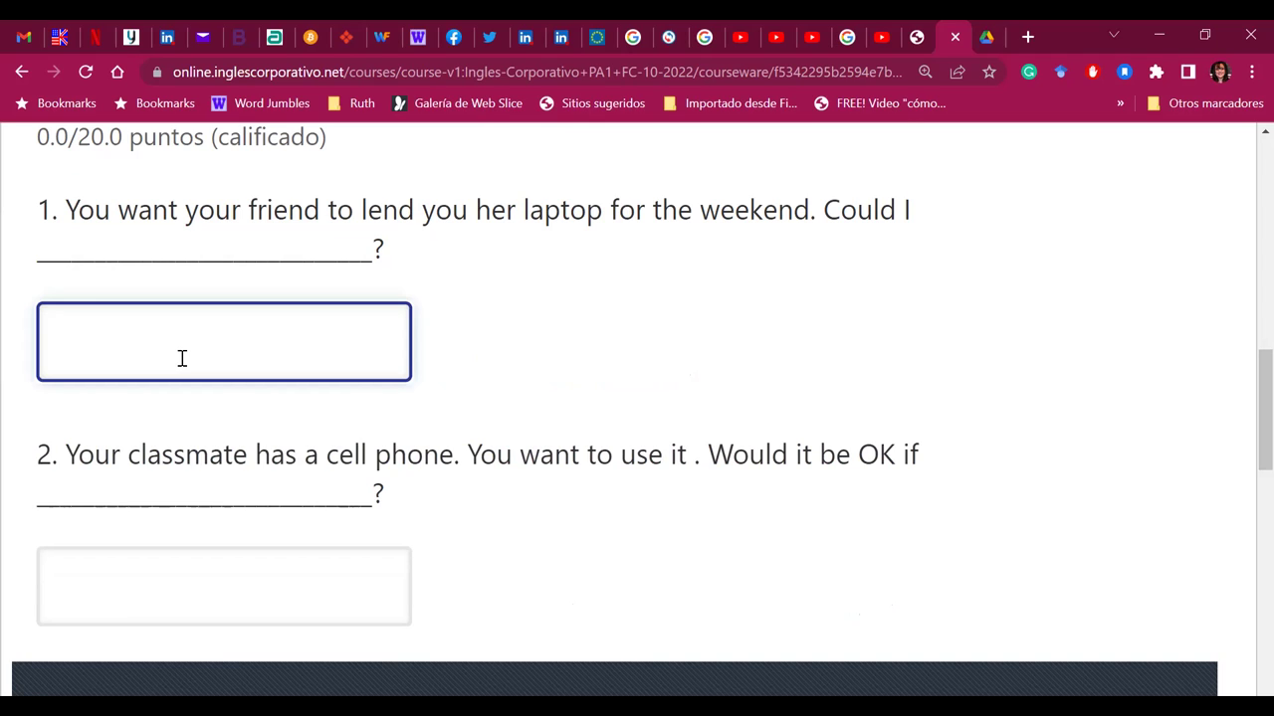
text(I)
text(e)
key(BackSpace)
key(BackSpace)
text(borrow )
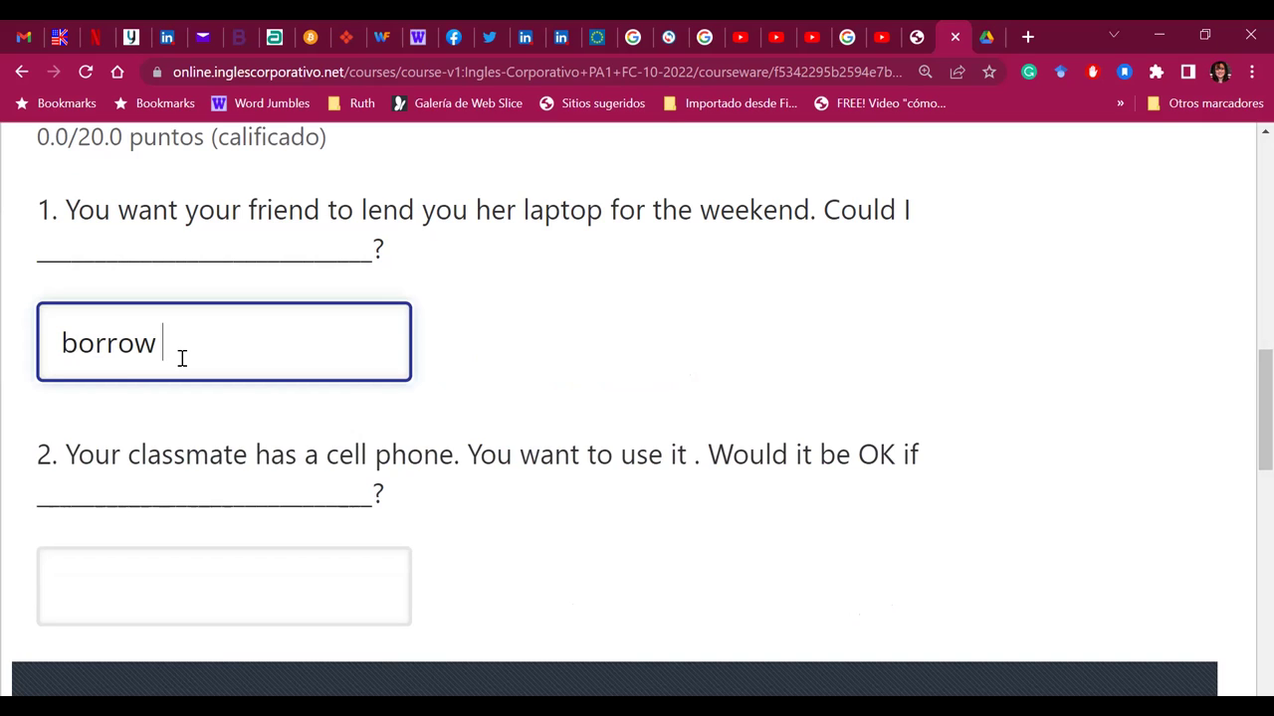
text(your laptop)
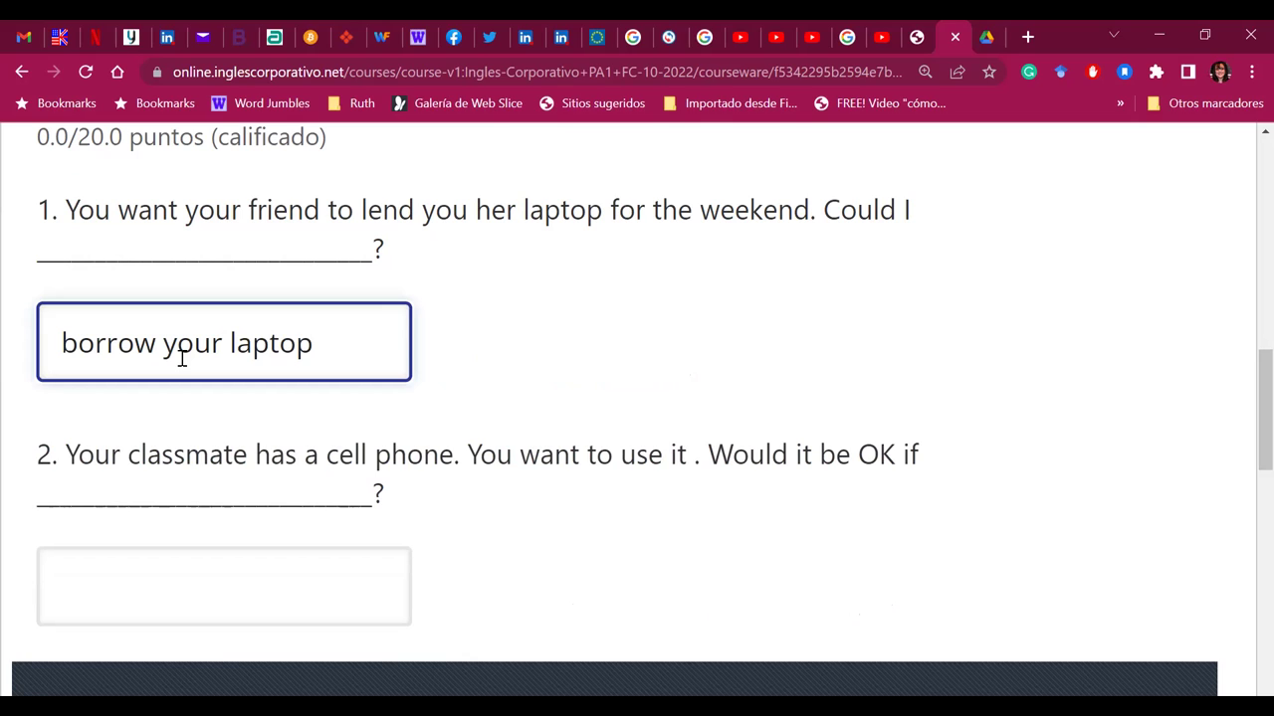
text( for the weekend)
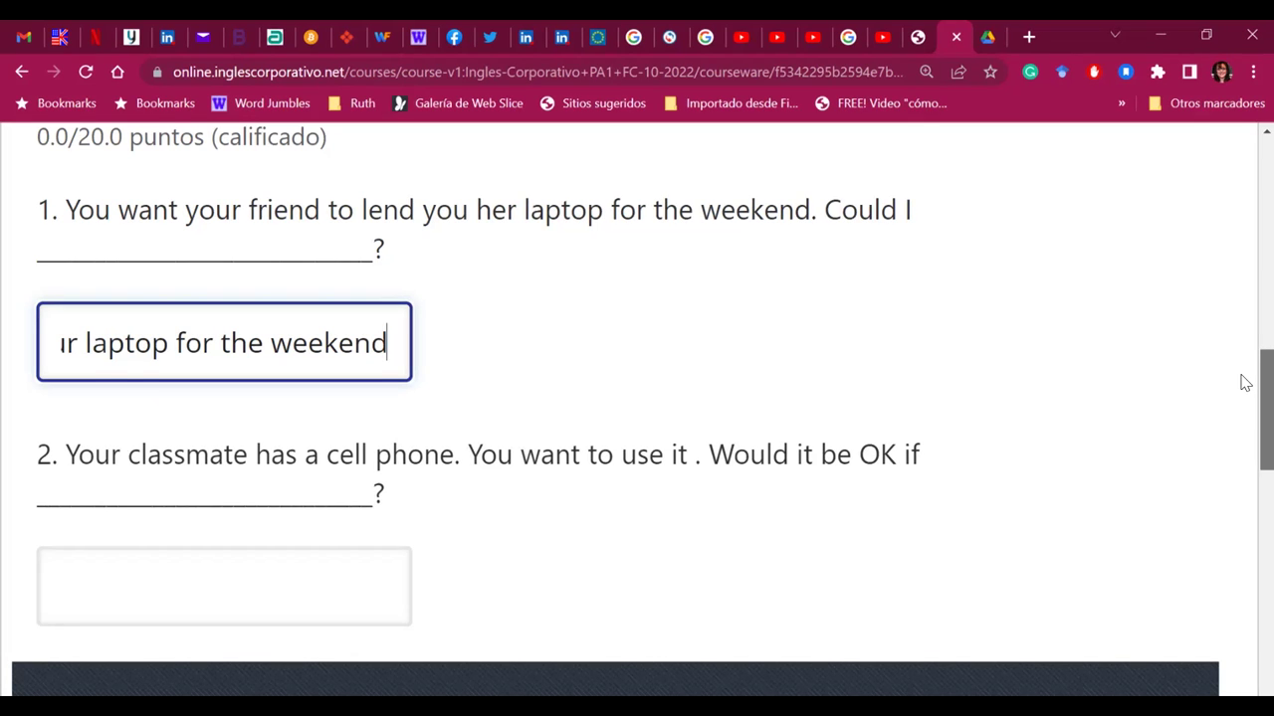
Answer request 2, about using a classmate's phone, with "I use your cell phone".
scroll(1244, 393, down, 2)
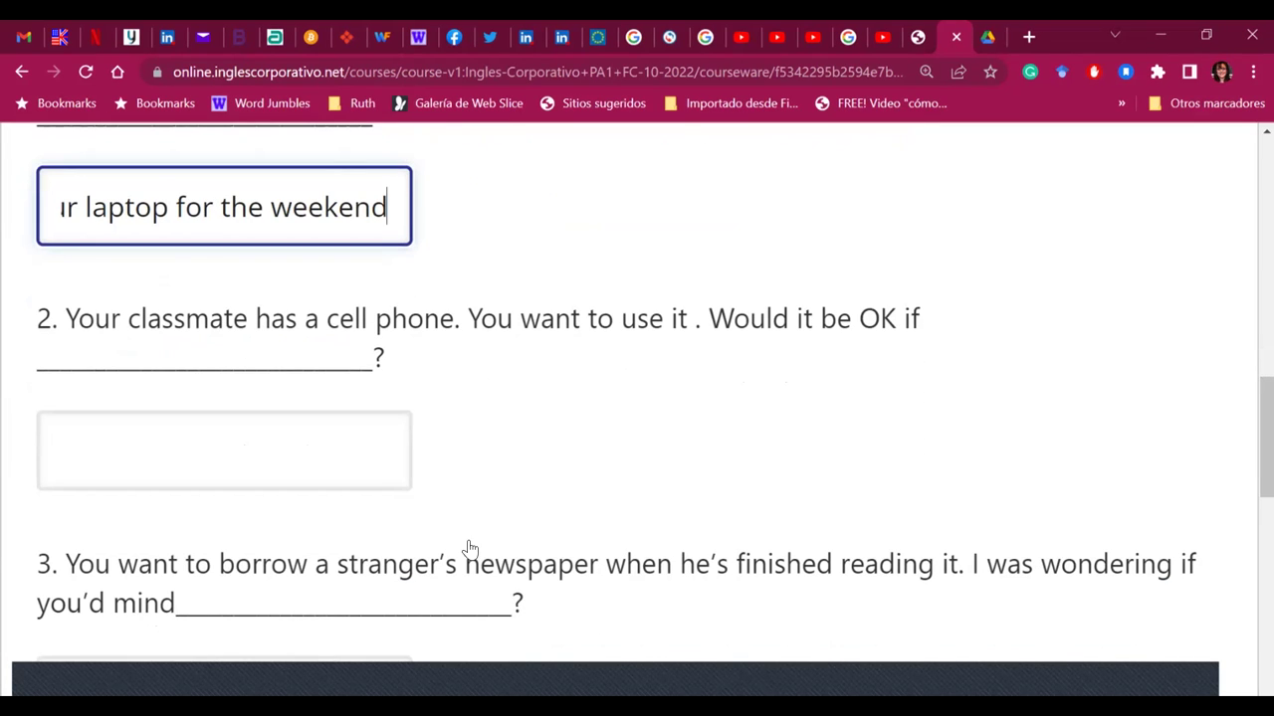
click(118, 443)
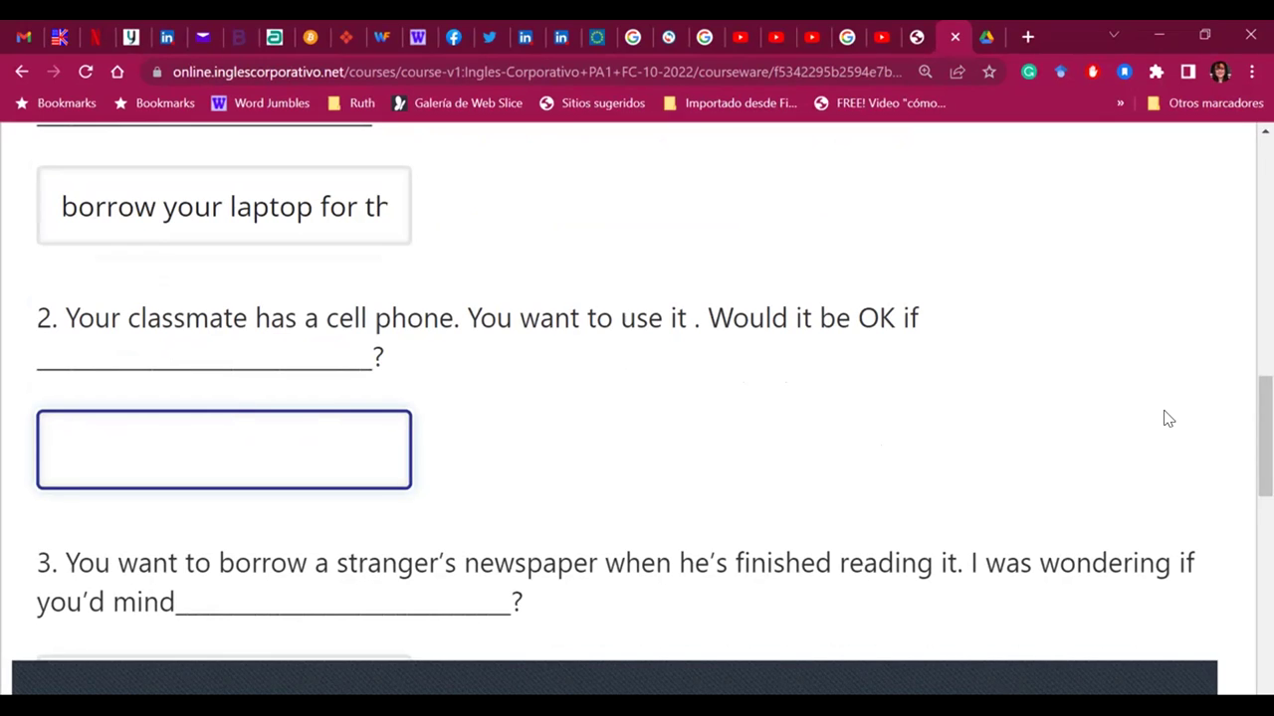
scroll(1244, 417, down, 2)
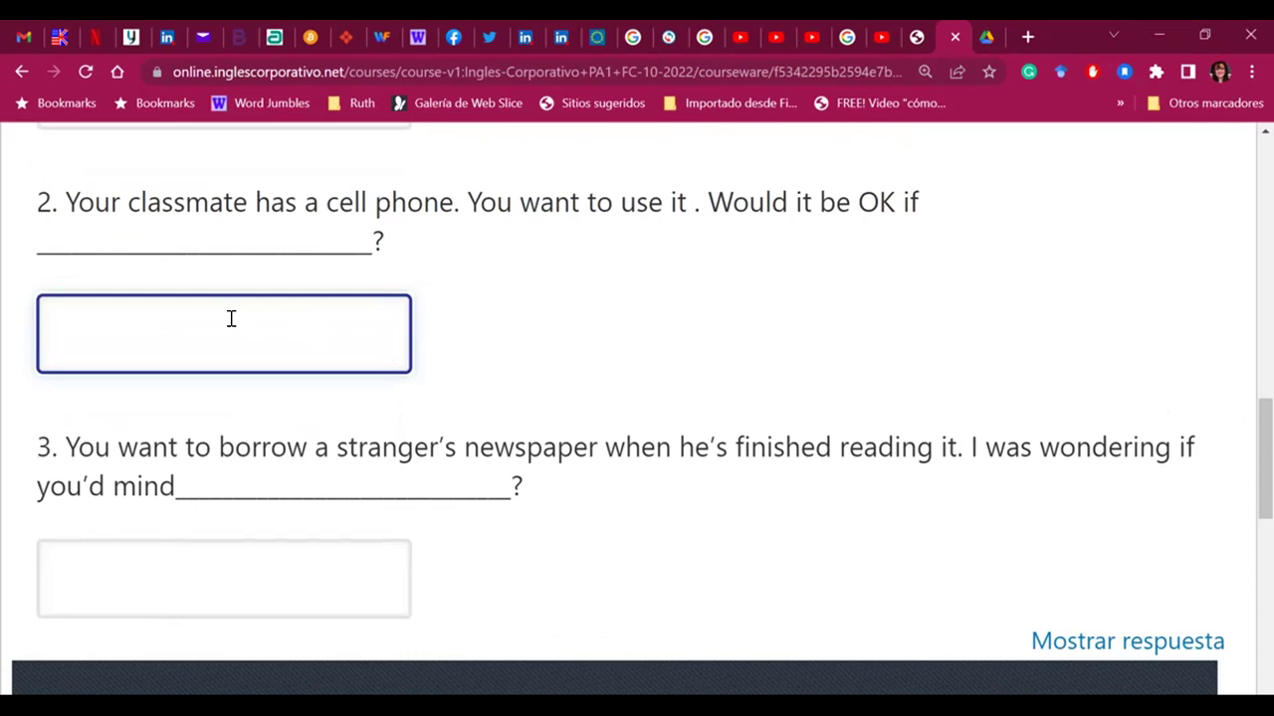
text(I use your cell)
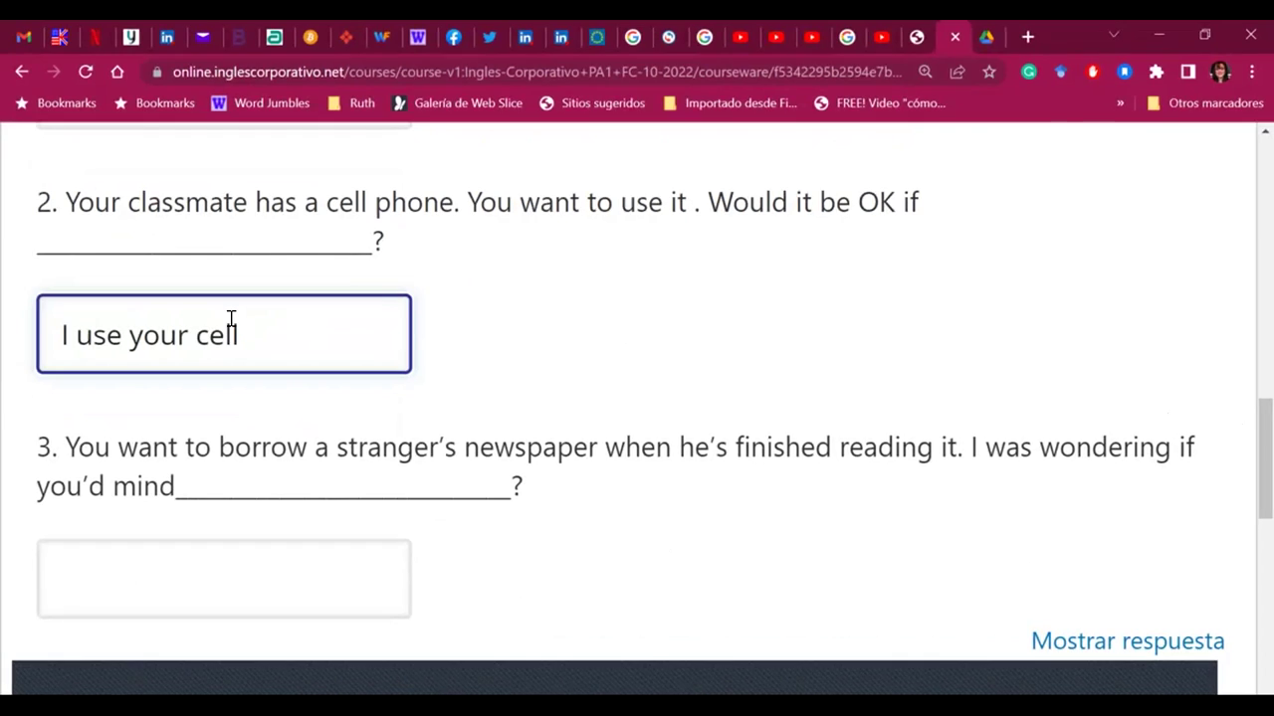
text( phone)
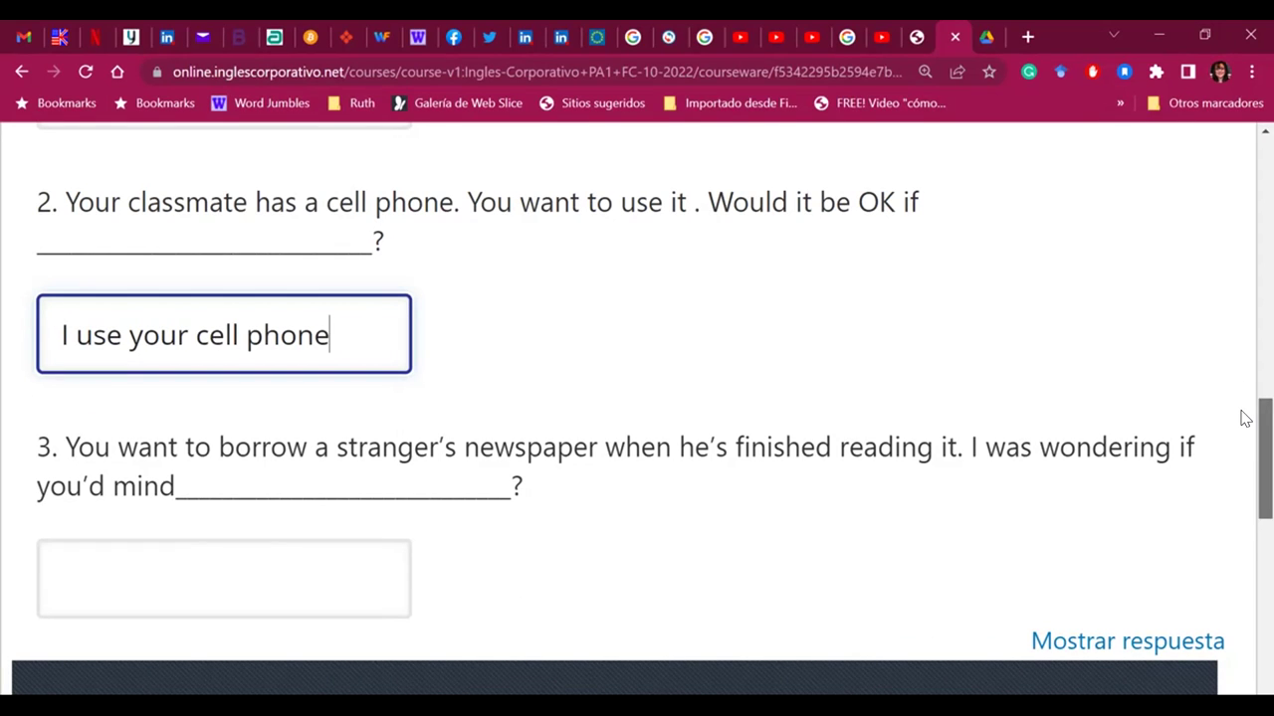
Start answering request 3, about borrowing a stranger's newspaper.
scroll(1244, 430, down, 1)
scroll(1244, 440, down, 2)
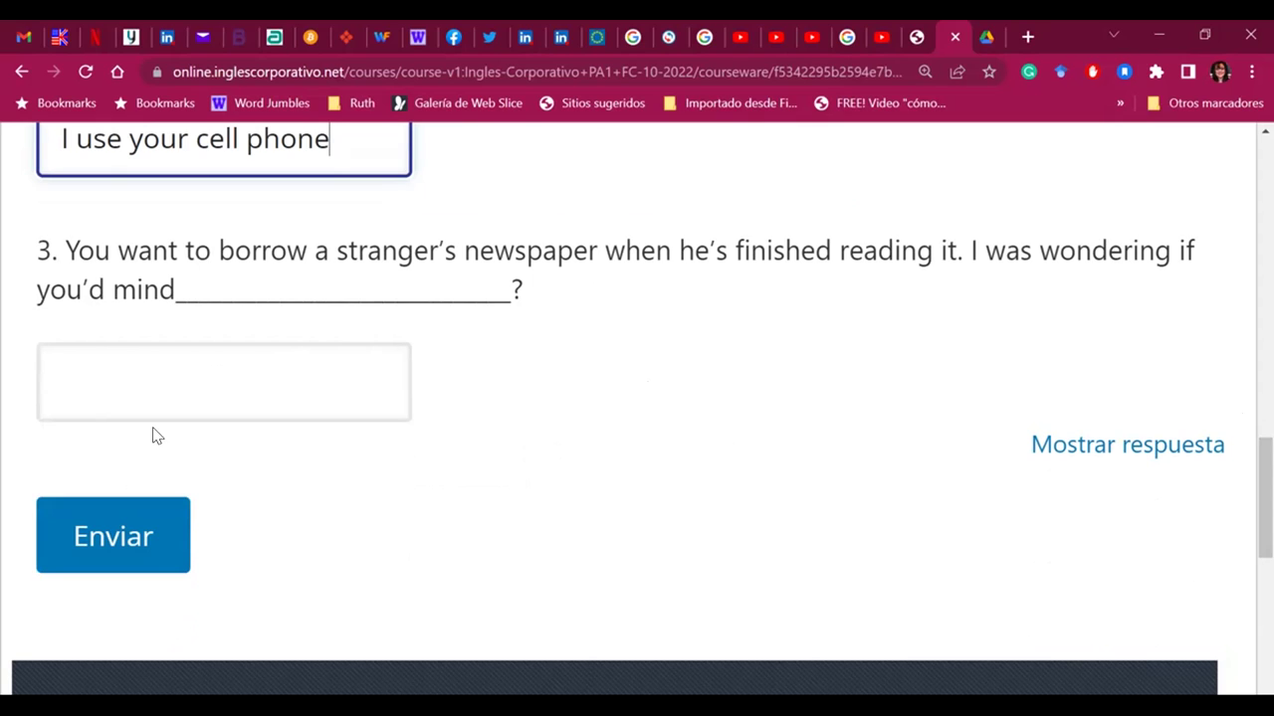
click(66, 387)
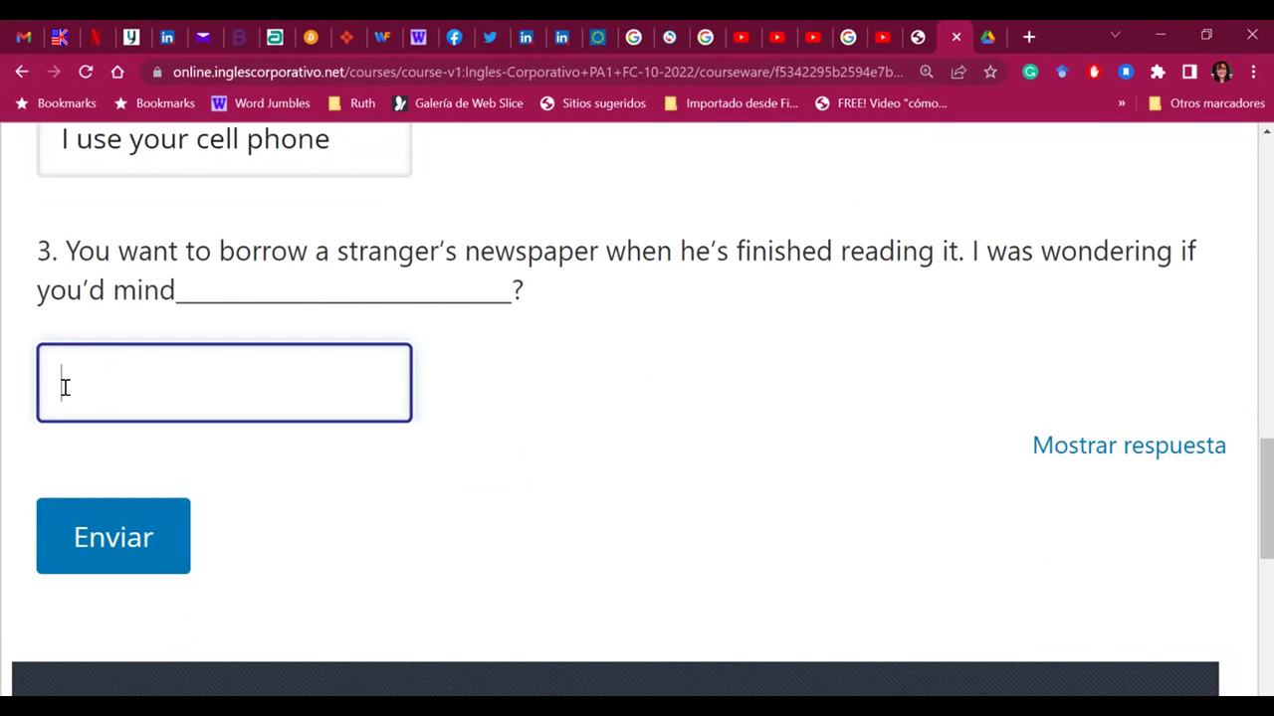
text(borrow)
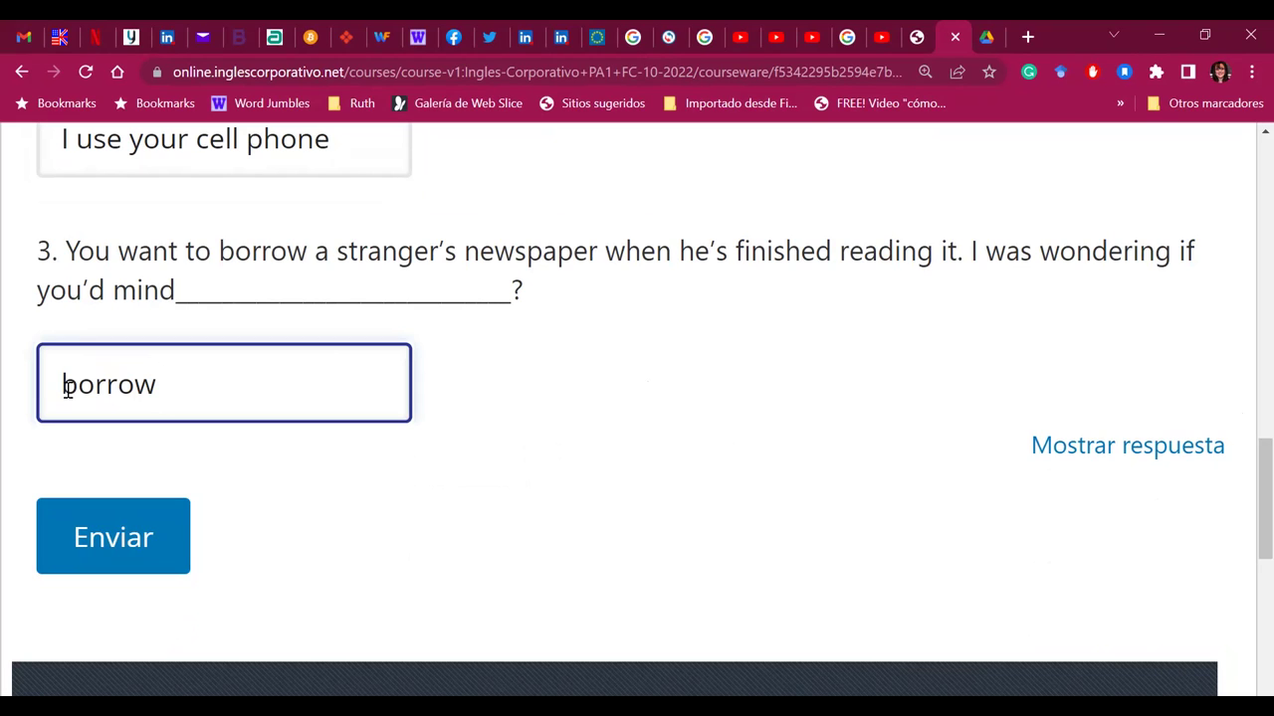
key(BackSpace)
key(BackSpace)
key(BackSpace)
key(BackSpace)
key(BackSpace)
key(BackSpace)
key(BackSpace)
Complete request 3, about borrowing a stranger's newspaper, with "lending me your newspaper".
text(lend)
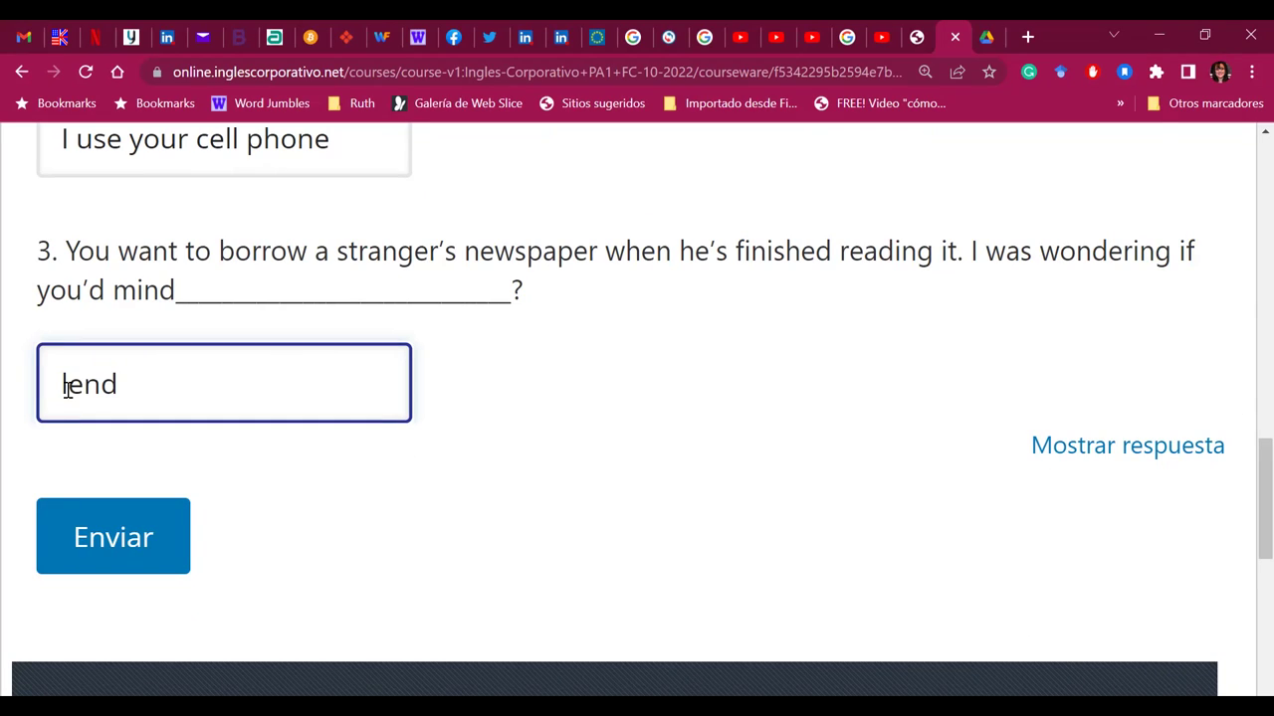
text(ing me )
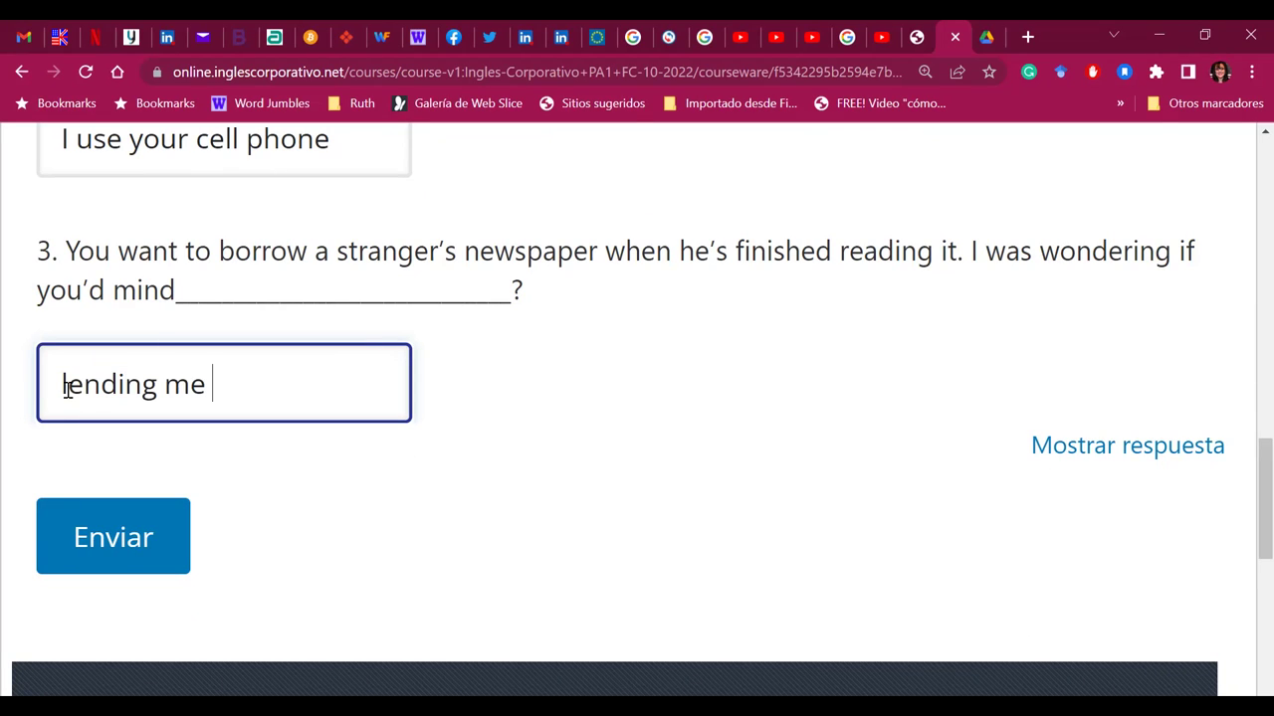
text(your news)
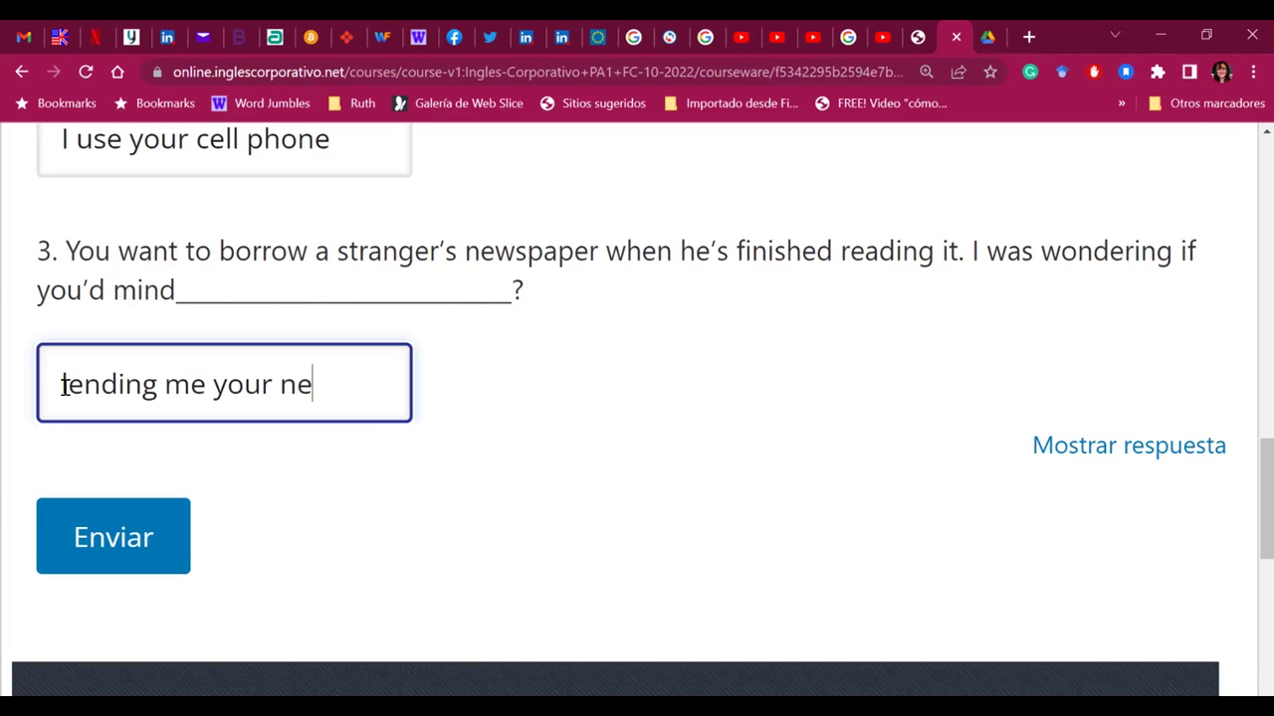
text(paper)
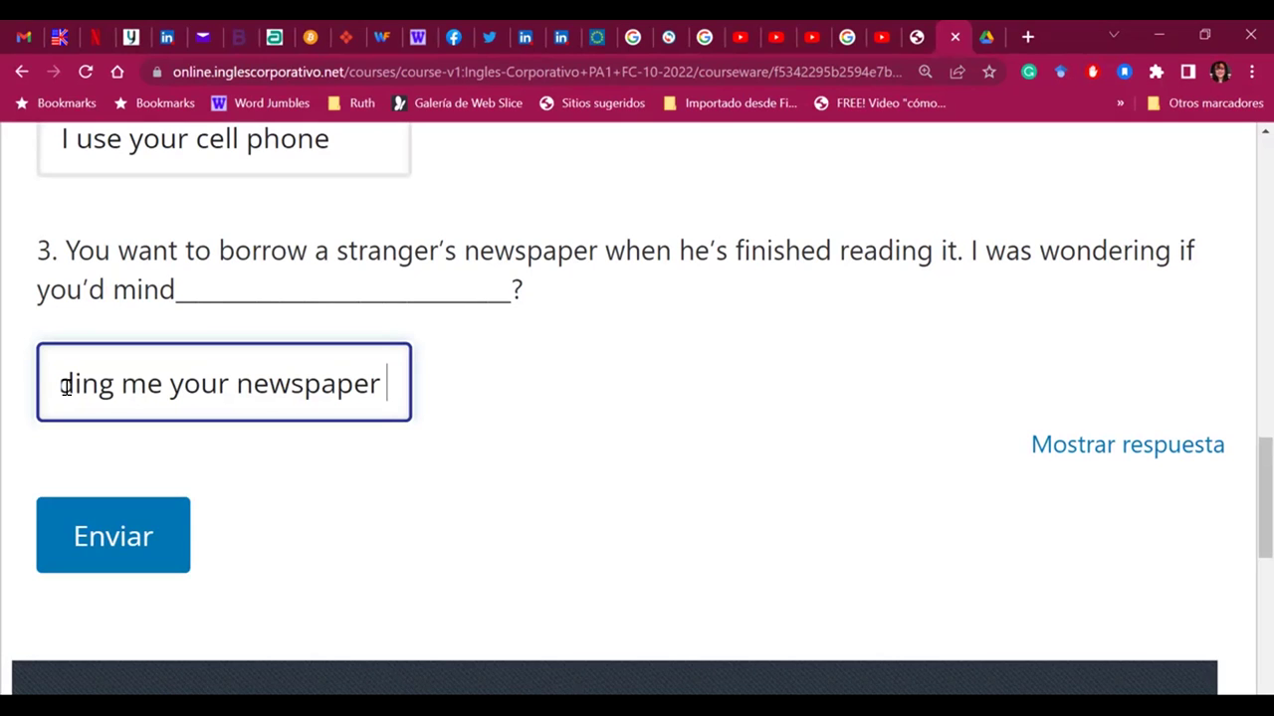
key(BackSpace)
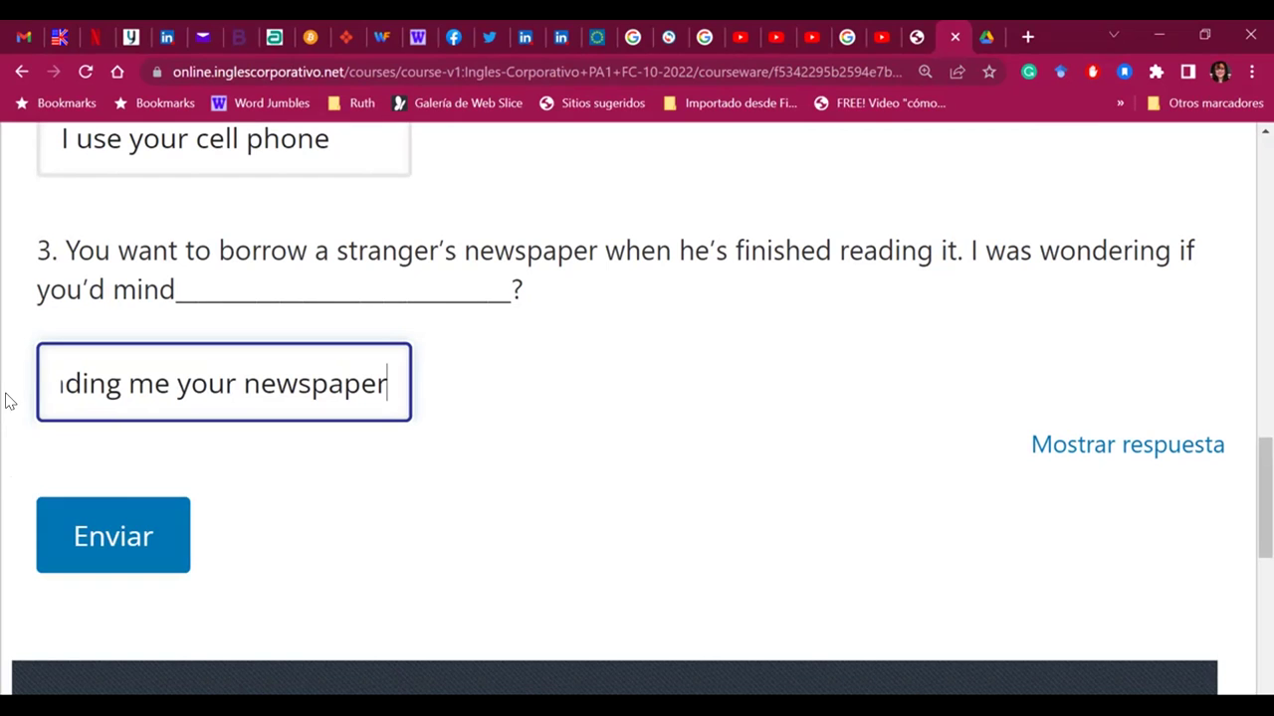
Submit the three written requests for grading and continue to part C of the Final Exam.
click(130, 538)
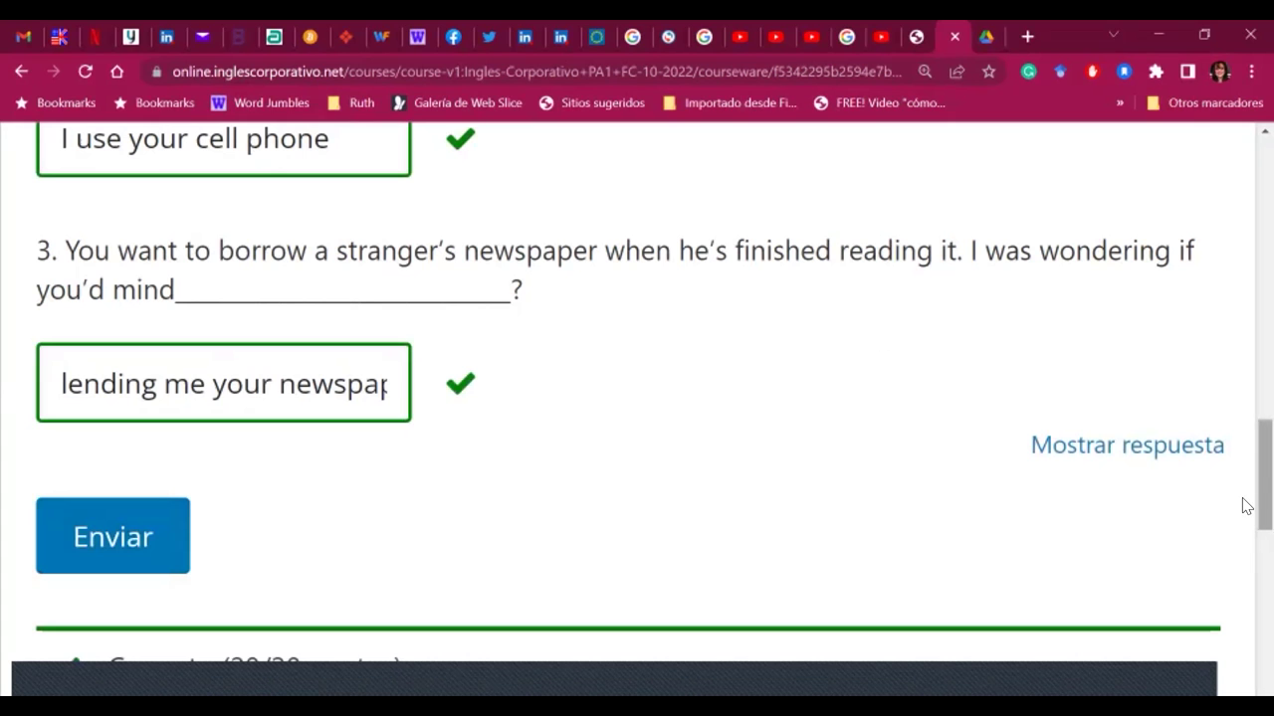
drag(1250, 469, 1242, 302)
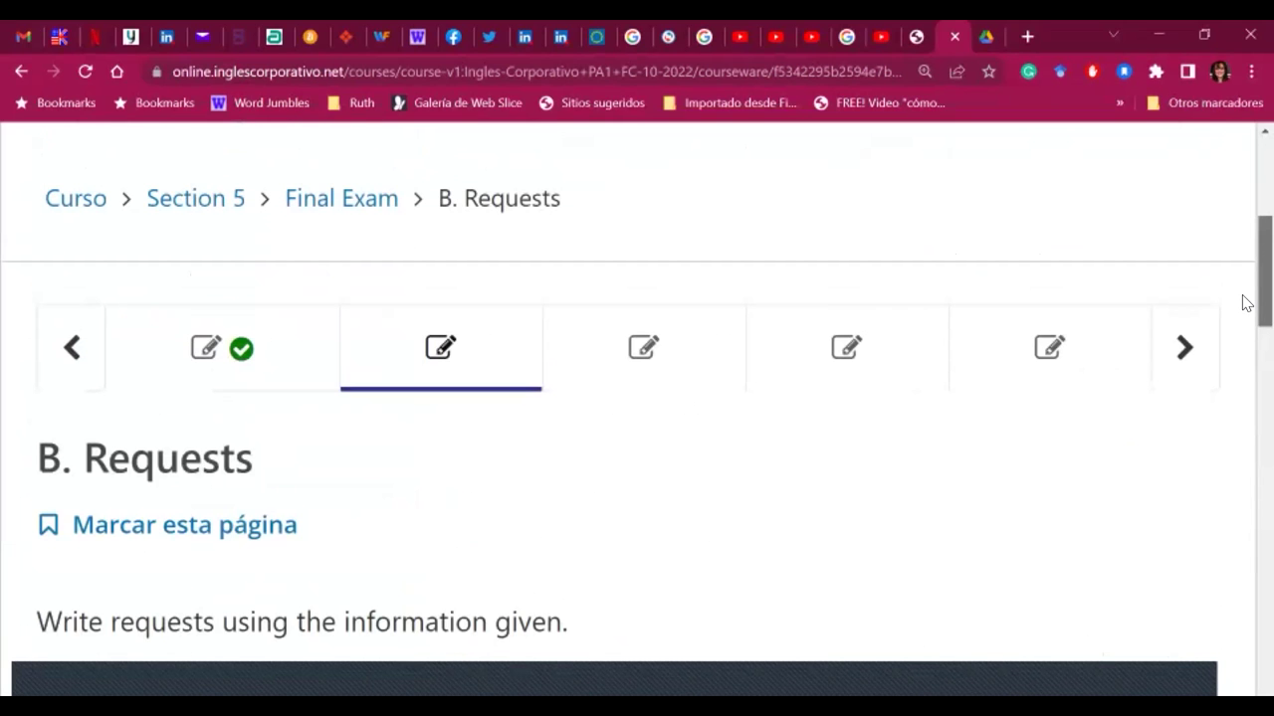
click(1184, 353)
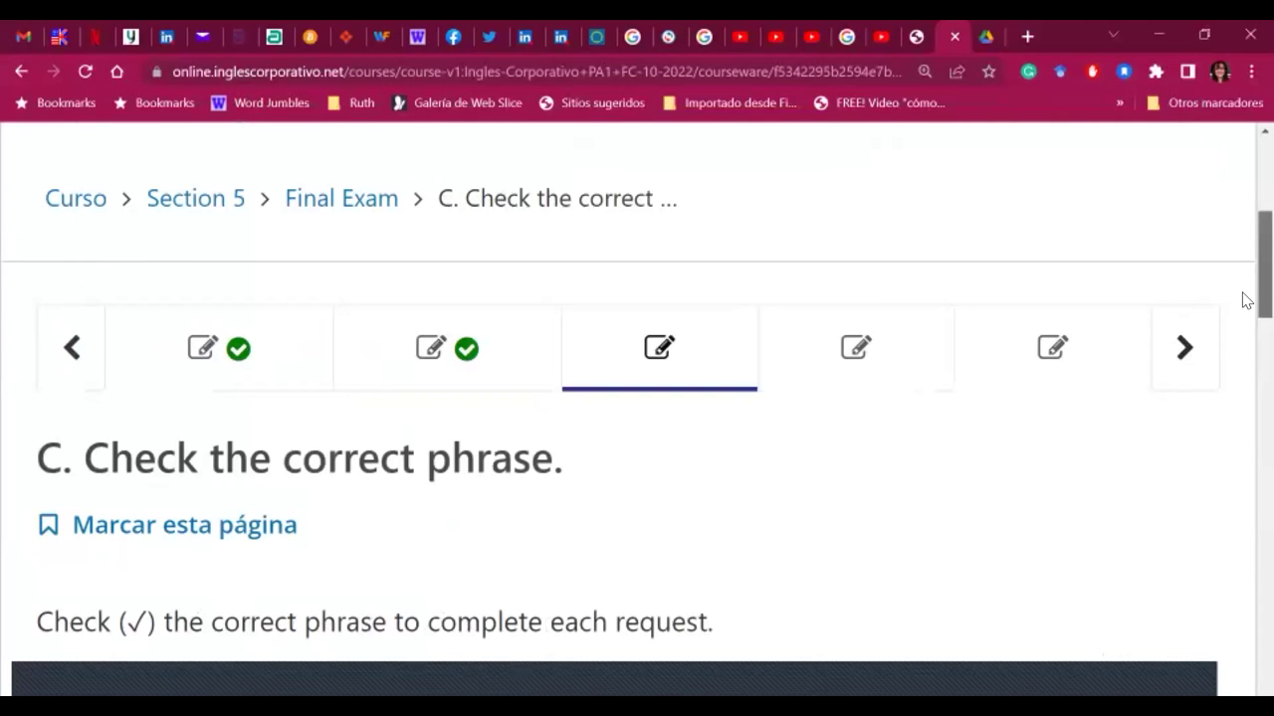
Complete request 1 of part C with the phrase saying that a classmate can't come to class tomorrow.
scroll(1243, 301, down, 1)
drag(1244, 322, 1243, 406)
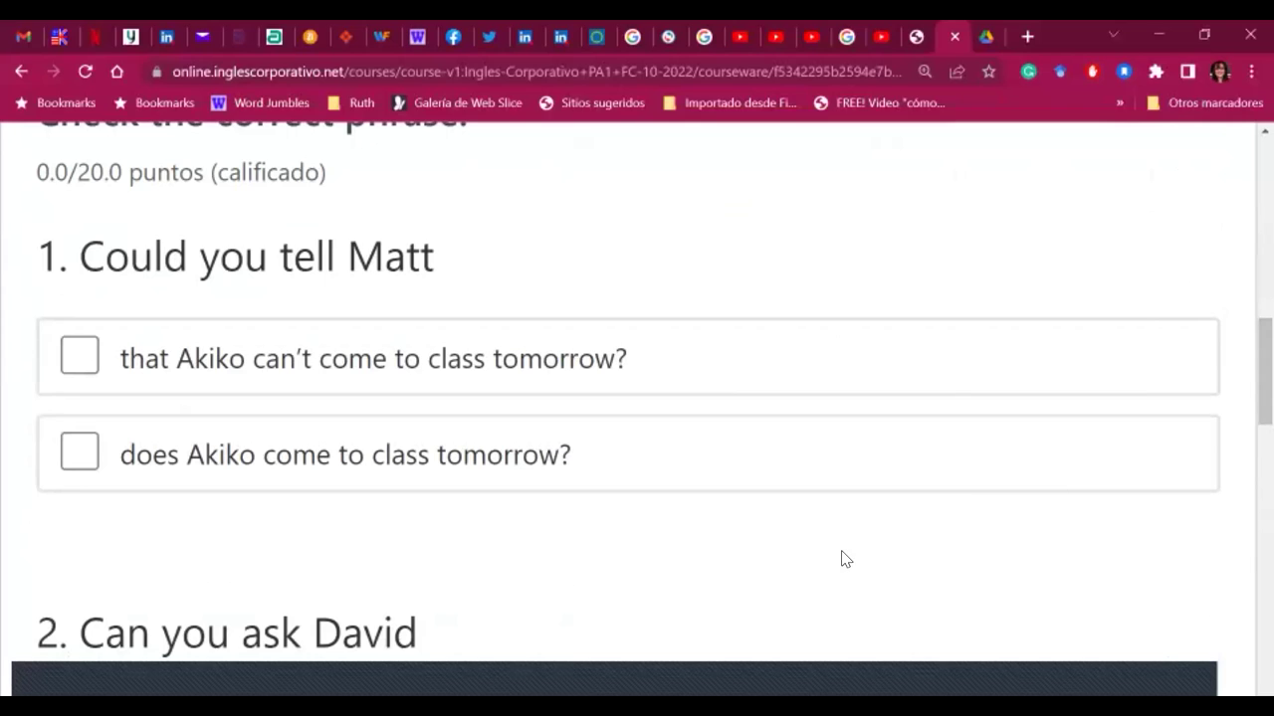
click(81, 360)
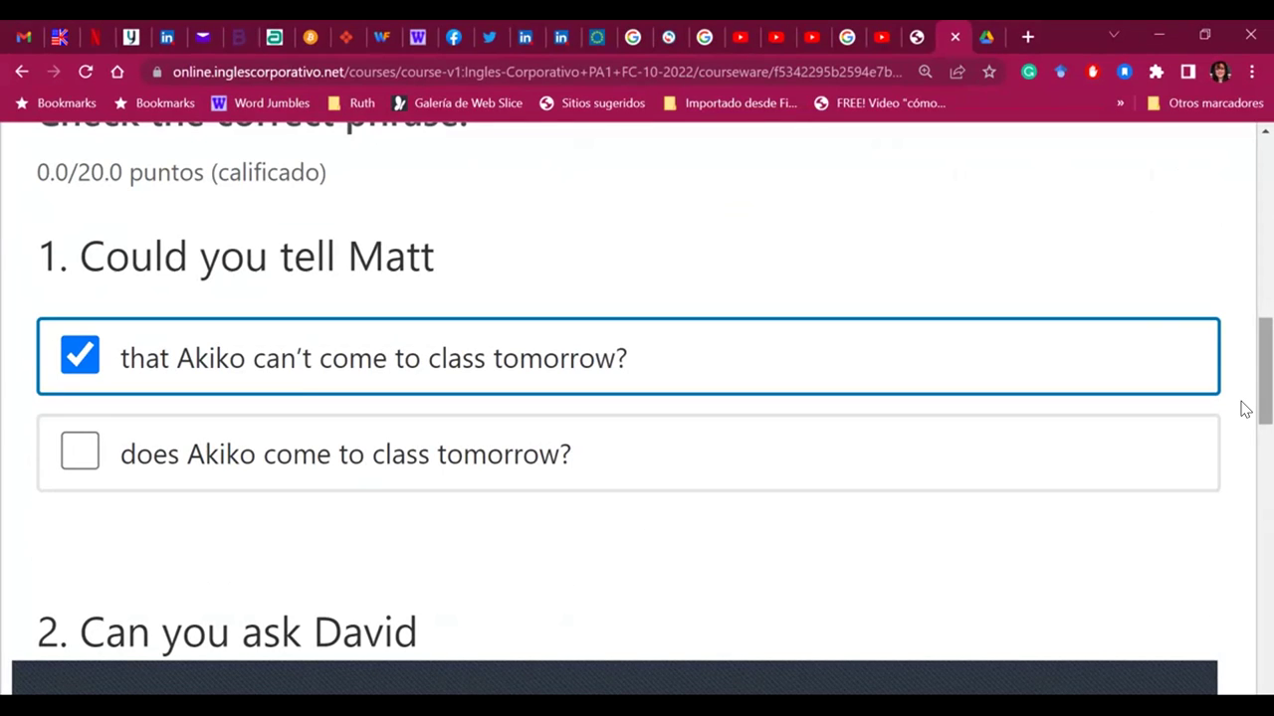
Complete request 2 of part C with "whether or not he wants to study together tonight?".
scroll(1244, 408, down, 3)
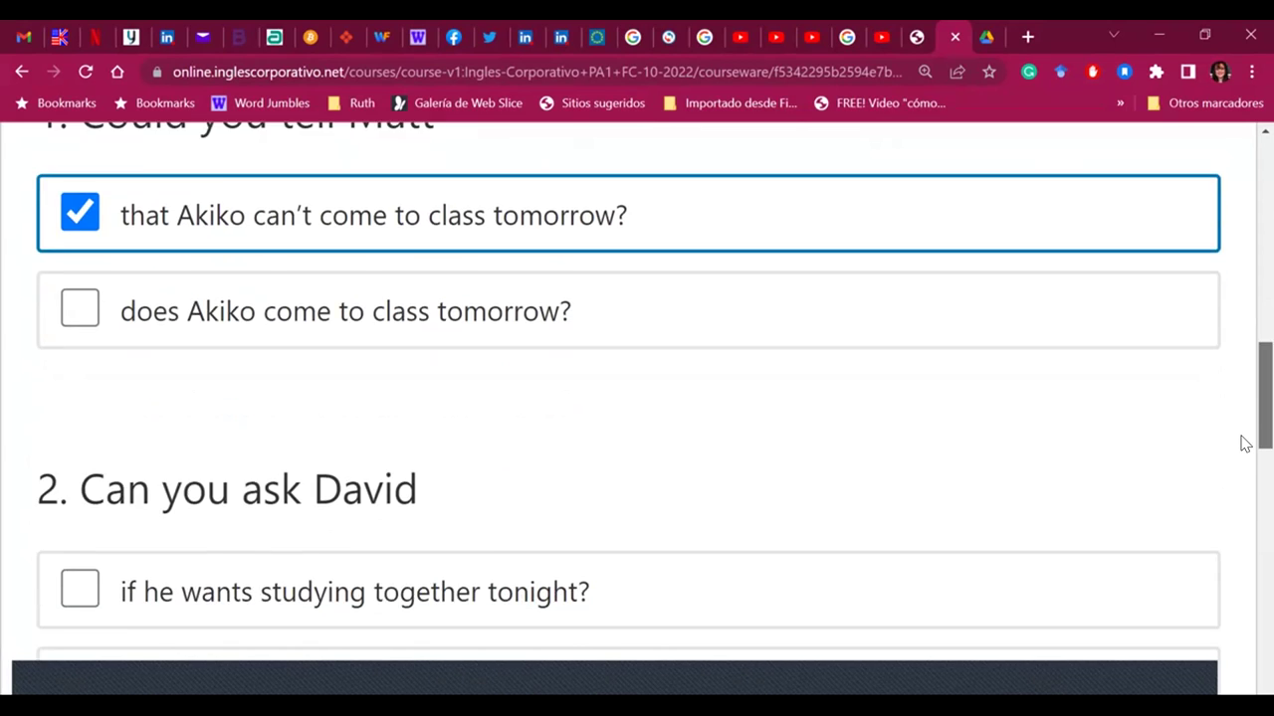
scroll(1242, 467, down, 2)
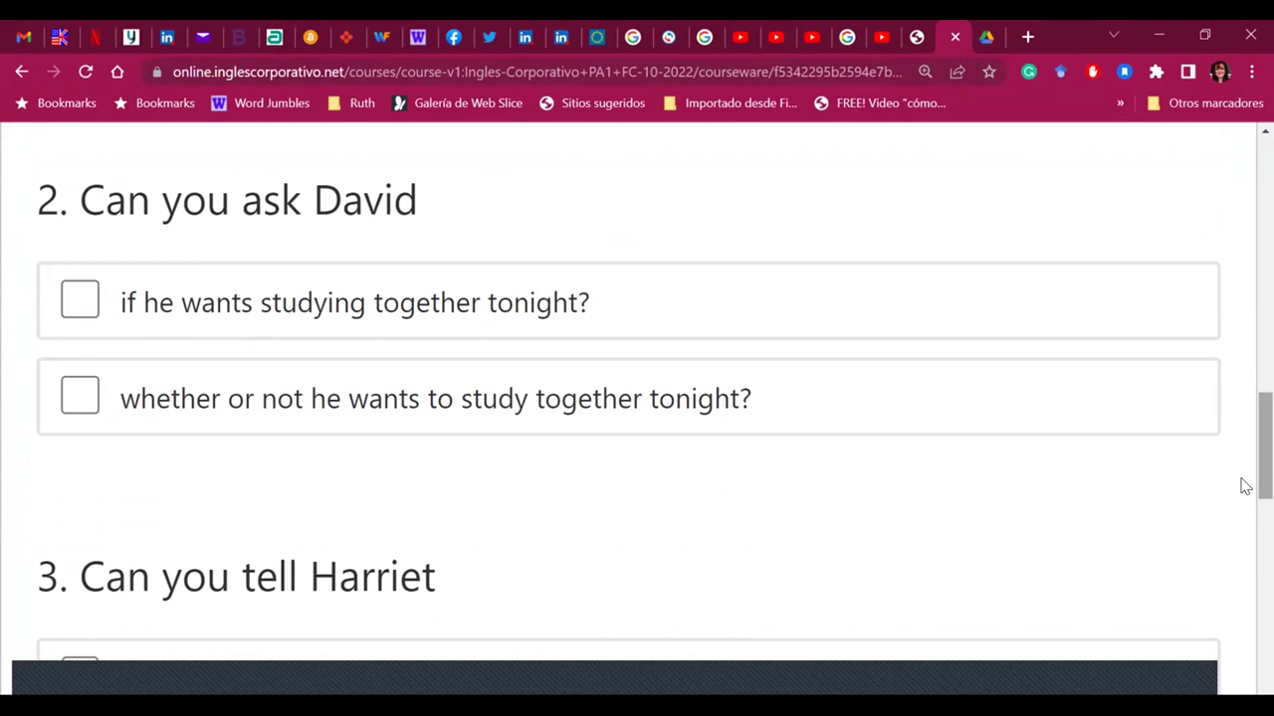
click(86, 391)
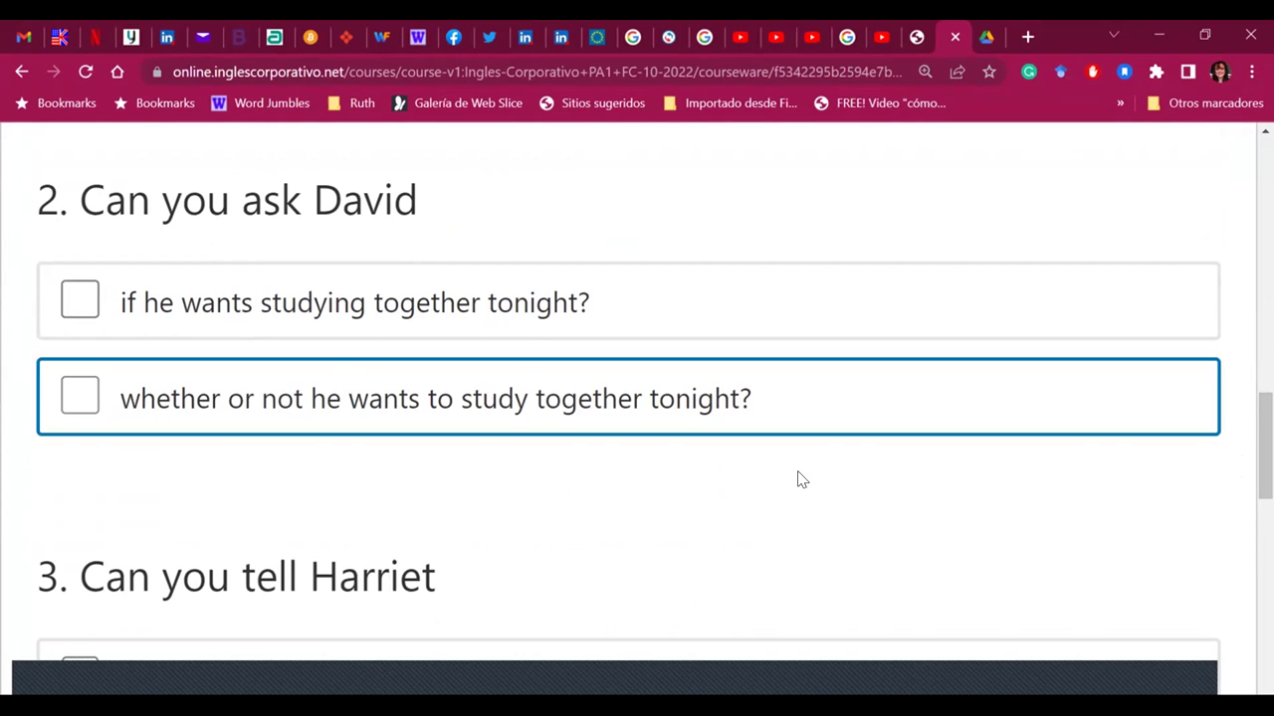
Complete request 3 of part C with "not to be late for class on Monday?" and submit the part C answers.
scroll(1244, 418, down, 2)
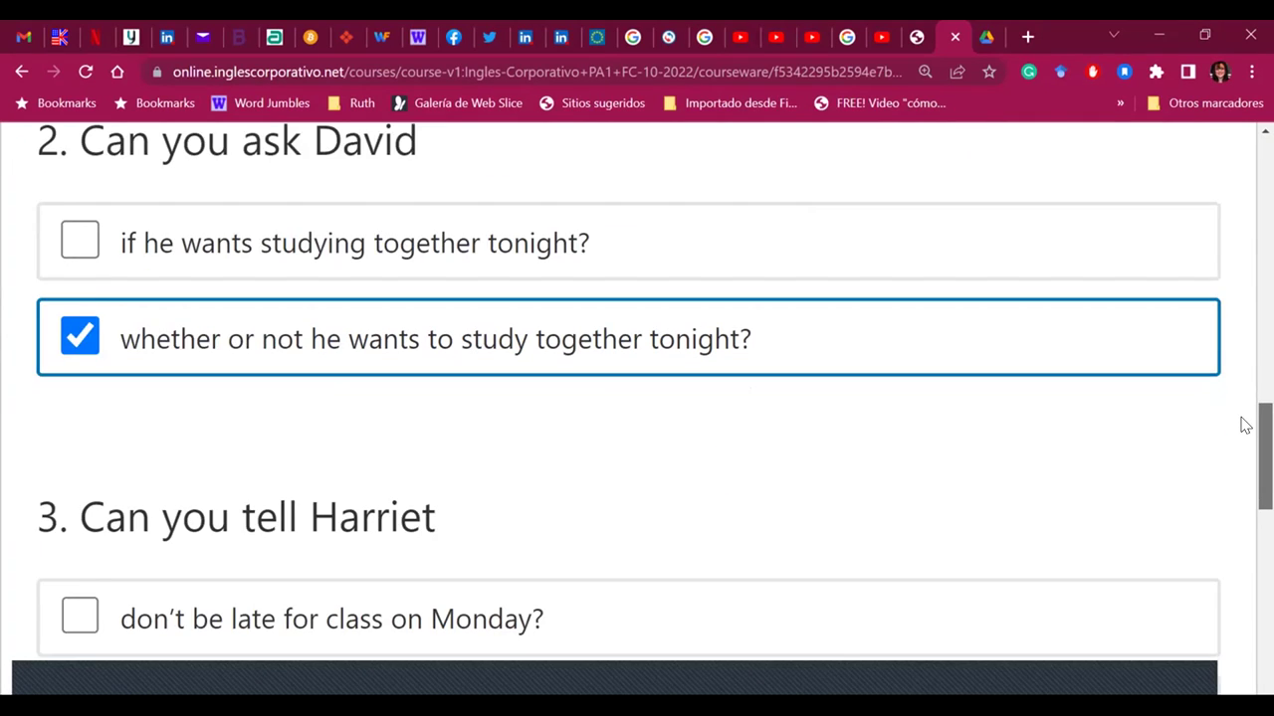
scroll(1244, 438, down, 2)
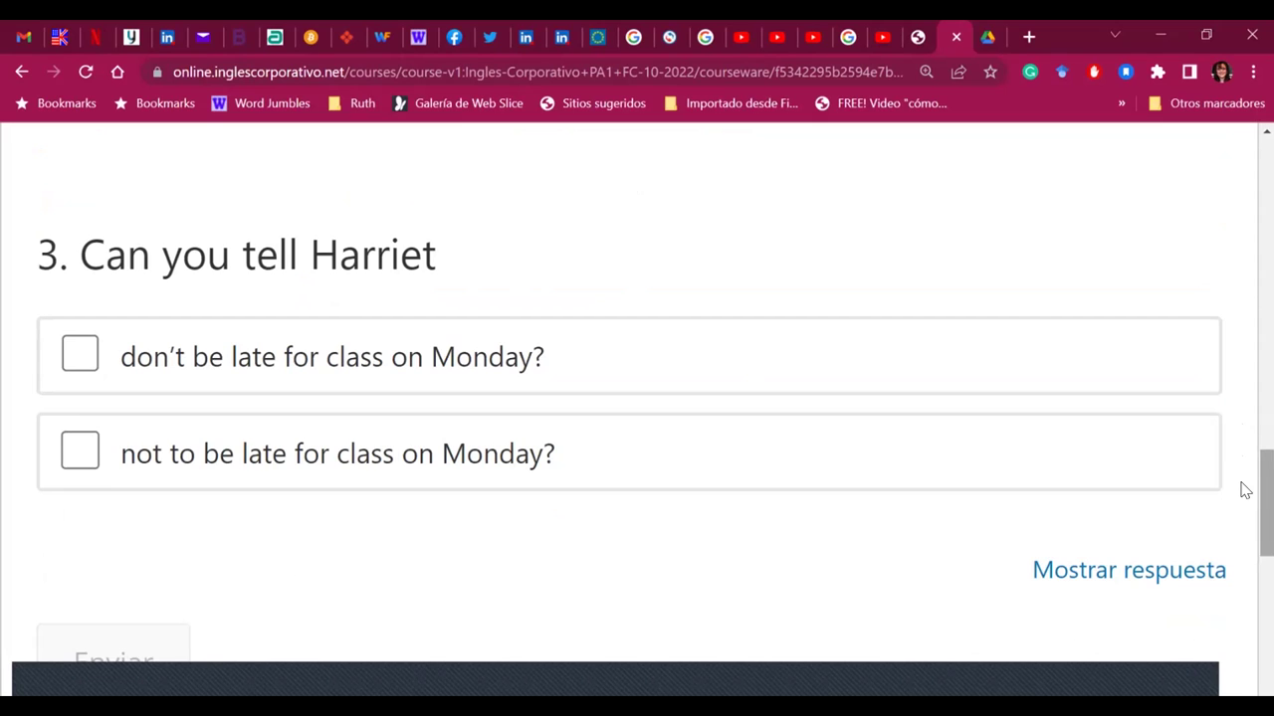
click(83, 454)
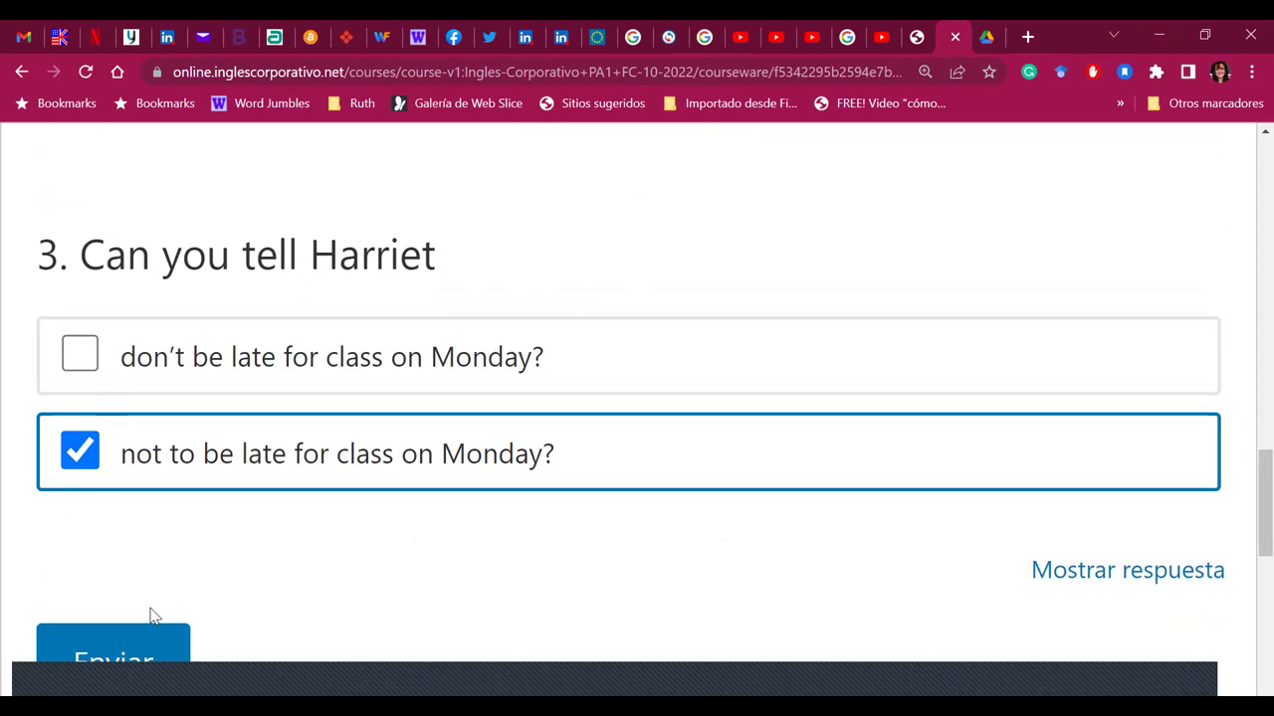
click(123, 659)
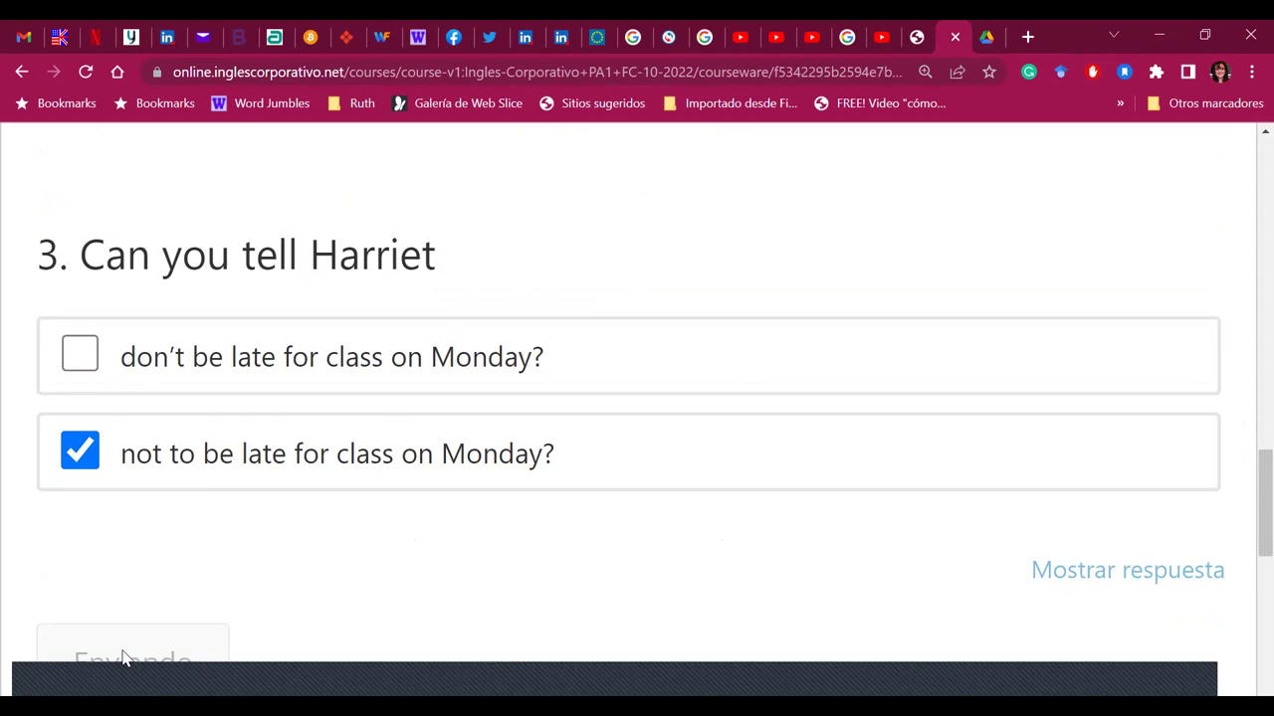
Check the grading of part C and continue to part D, Complete the story, of the Final Exam.
scroll(123, 660, down, 3)
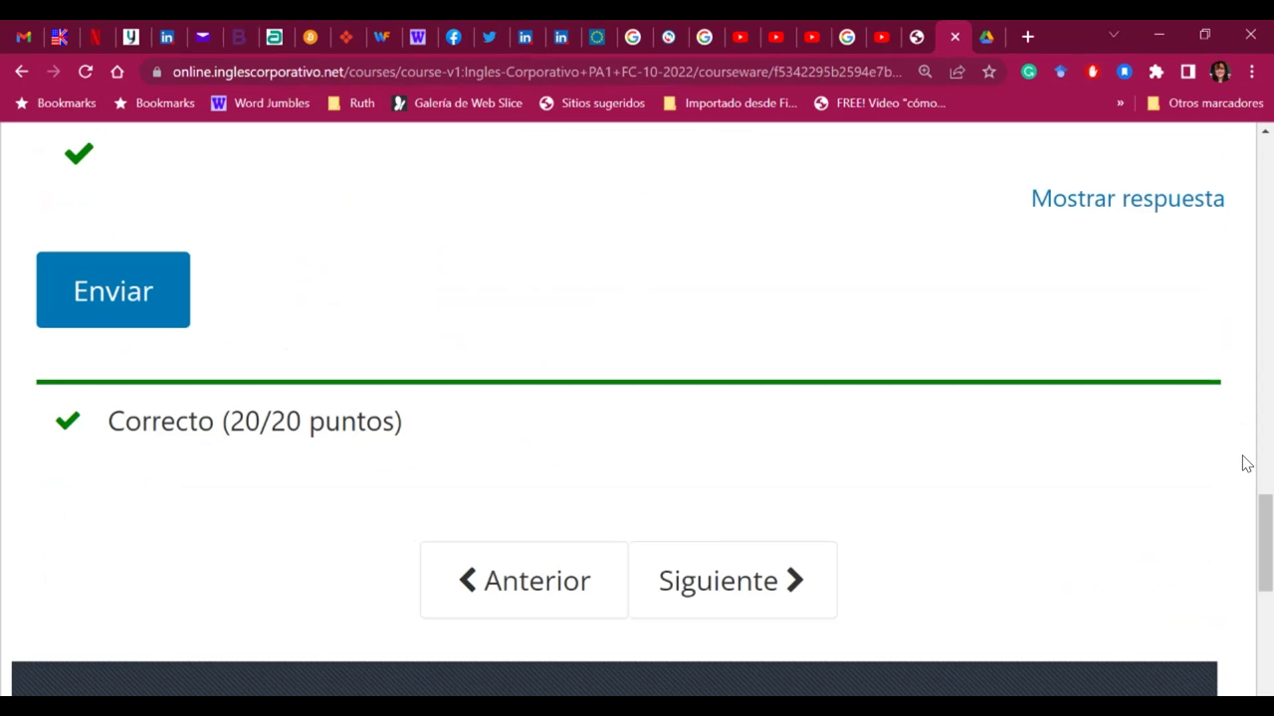
scroll(1246, 457, up, 4)
scroll(1244, 458, up, 10)
scroll(1246, 290, up, 3)
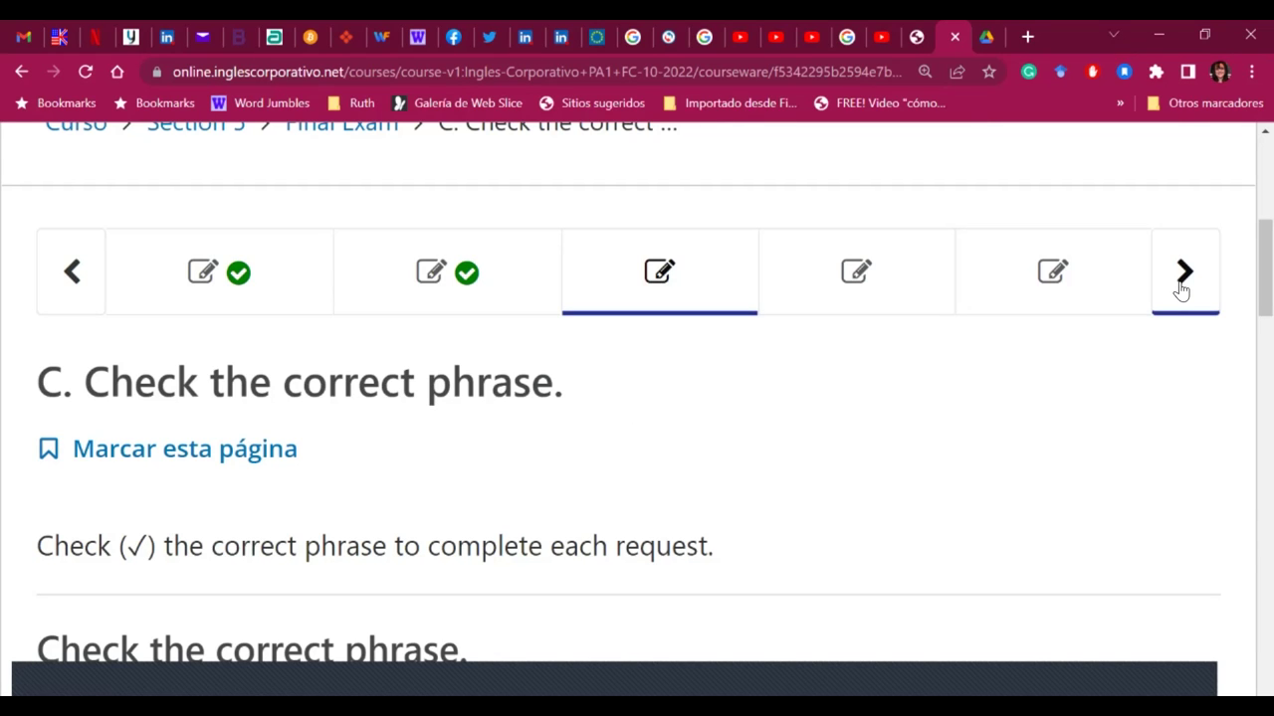
click(1181, 290)
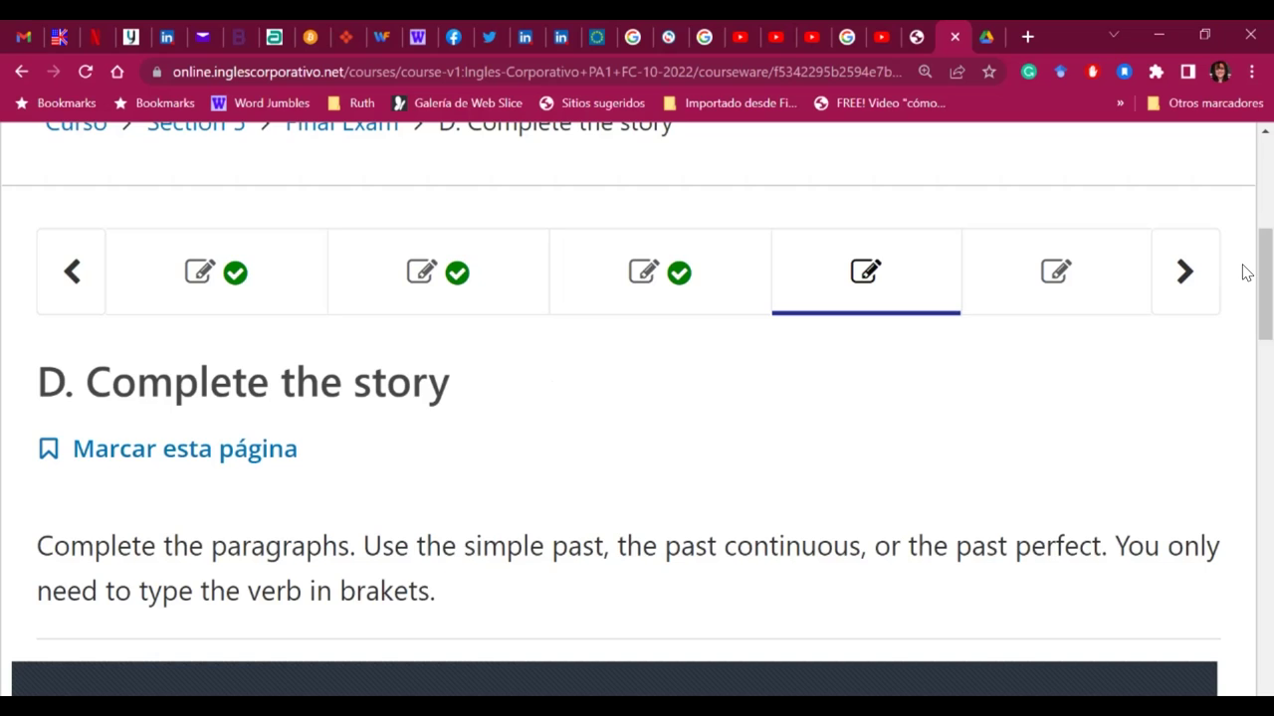
Fill in the first blank of story 1 in part D, about the bride and groom's argument, with "got".
scroll(1246, 325, down, 3)
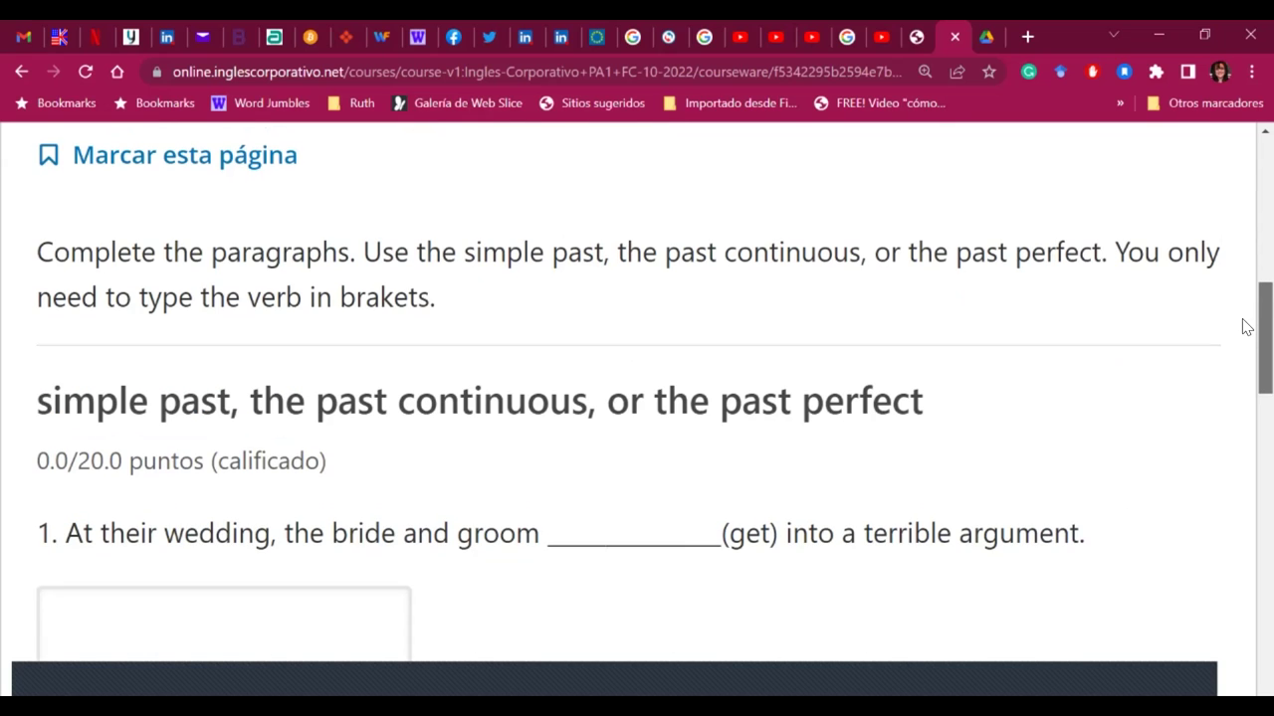
scroll(1246, 328, down, 1)
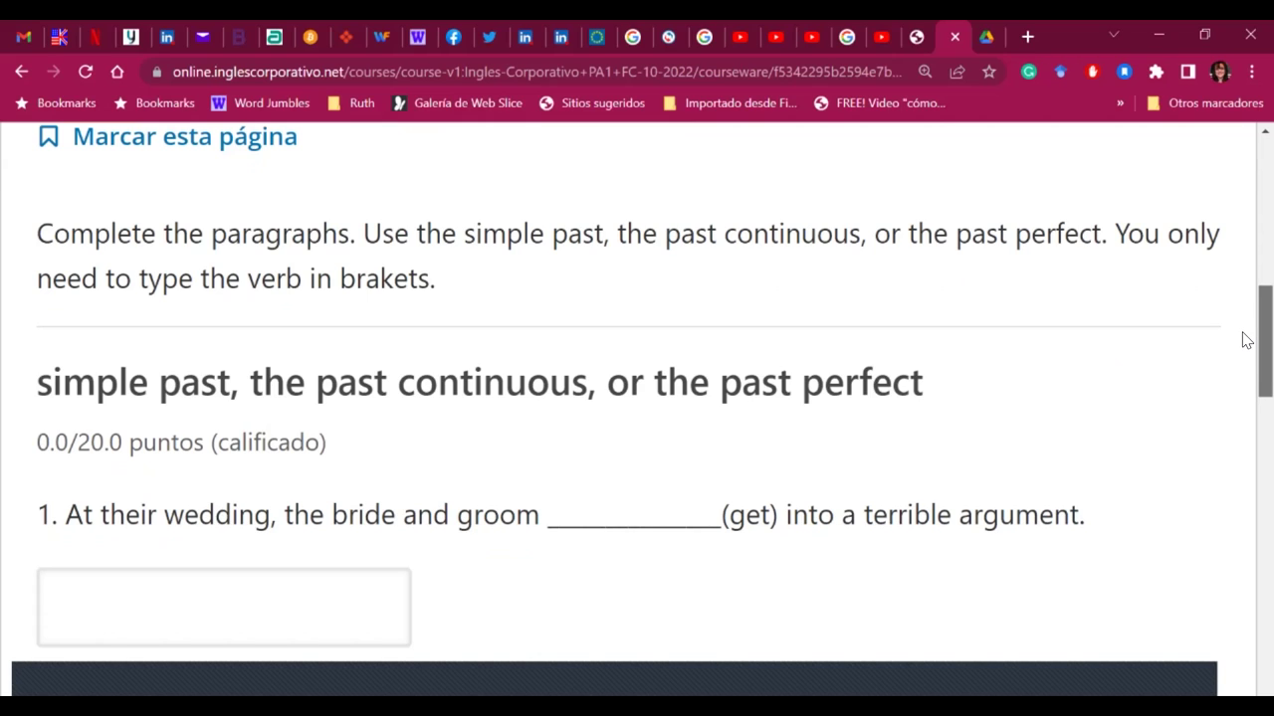
scroll(1246, 340, down, 1)
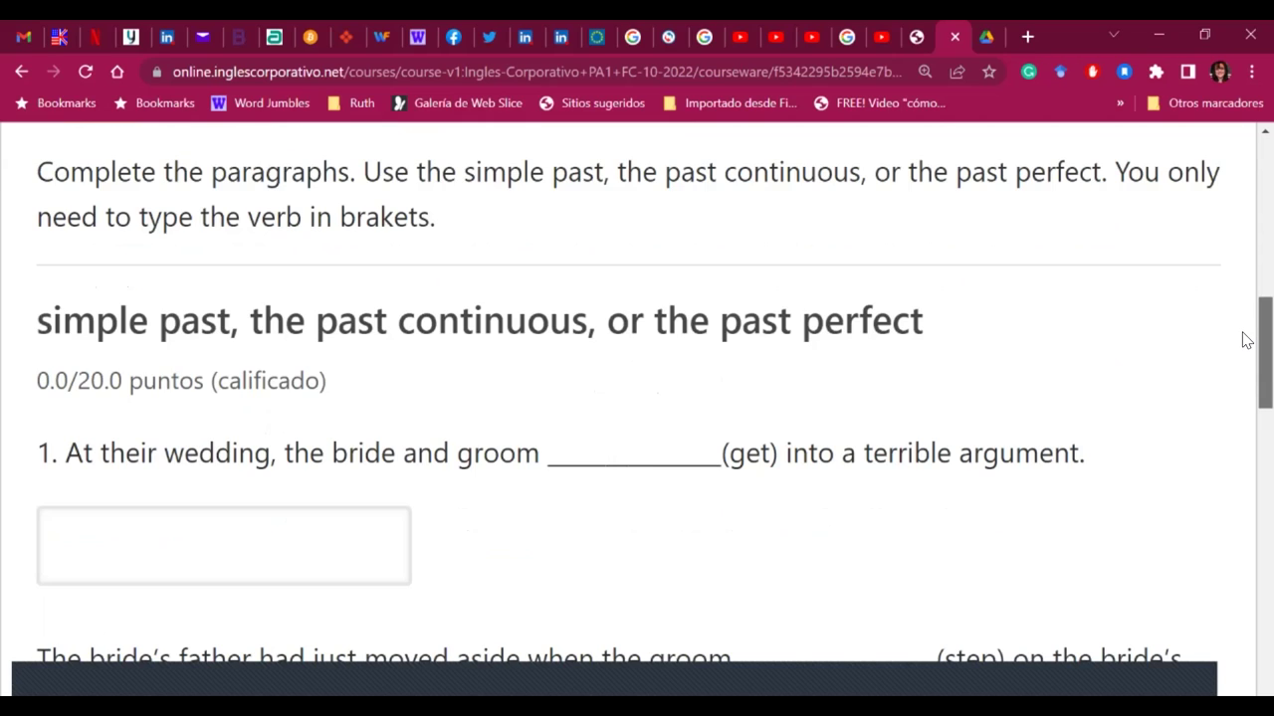
scroll(1245, 340, down, 2)
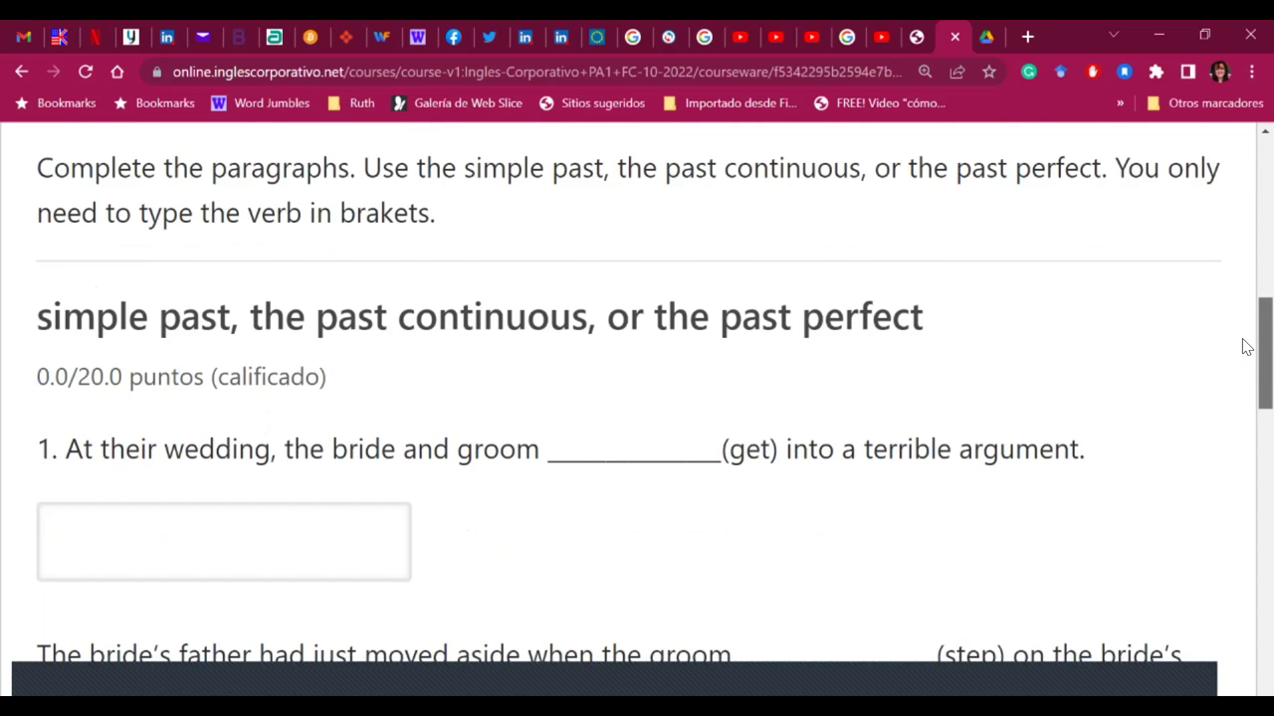
scroll(1244, 360, down, 1)
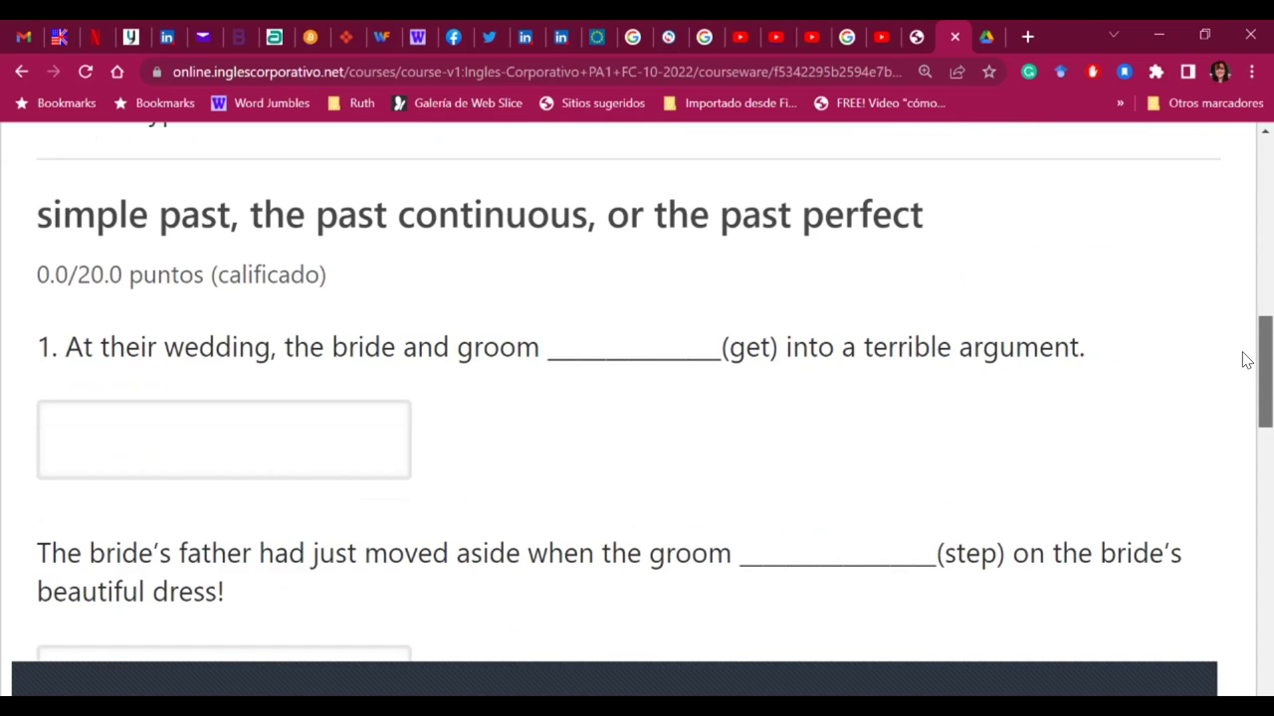
scroll(1242, 372, down, 1)
scroll(1244, 372, down, 1)
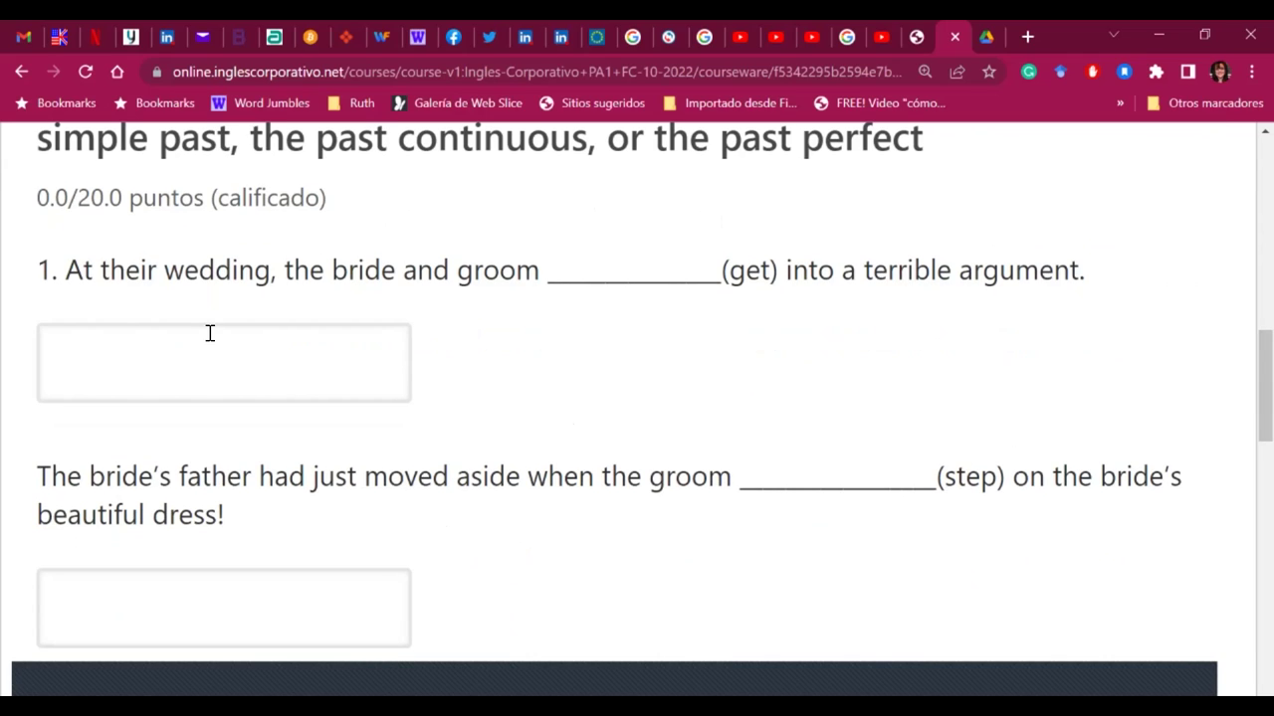
click(83, 356)
text(got)
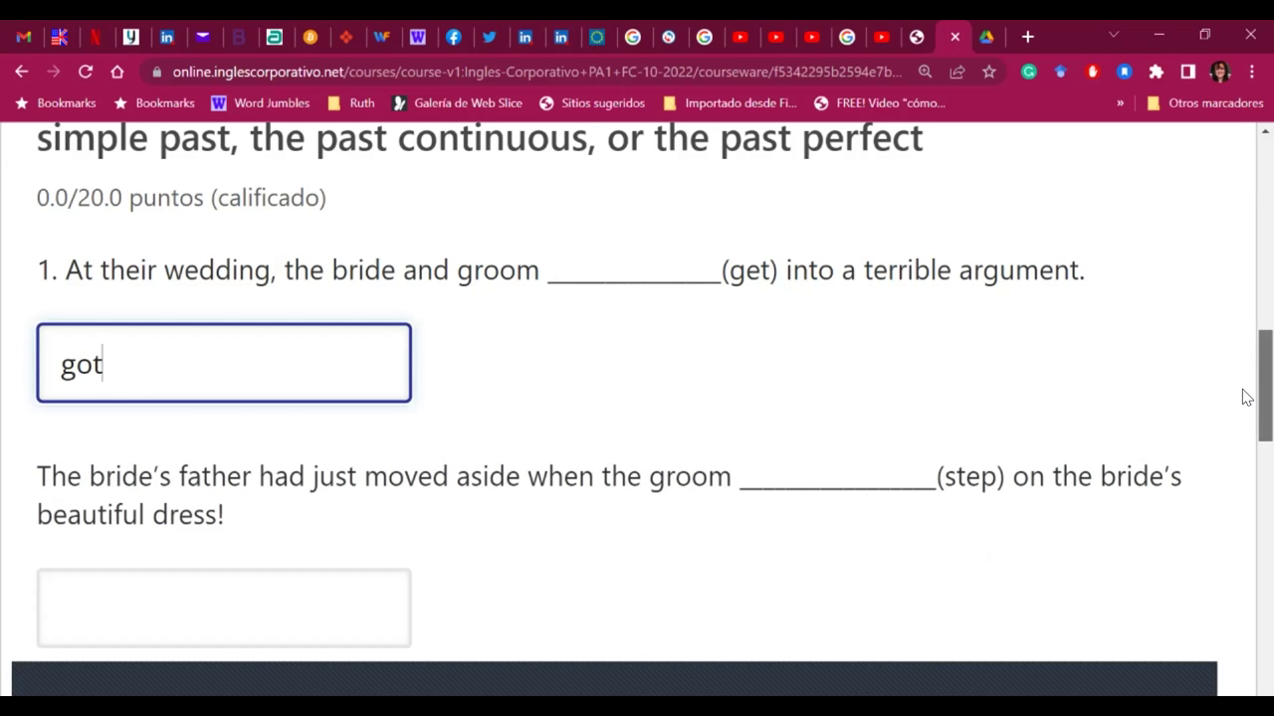
Fill in the second blank of story 1, about the groom and the bride's dress, with "stepped".
scroll(1246, 426, down, 2)
scroll(1246, 426, down, 1)
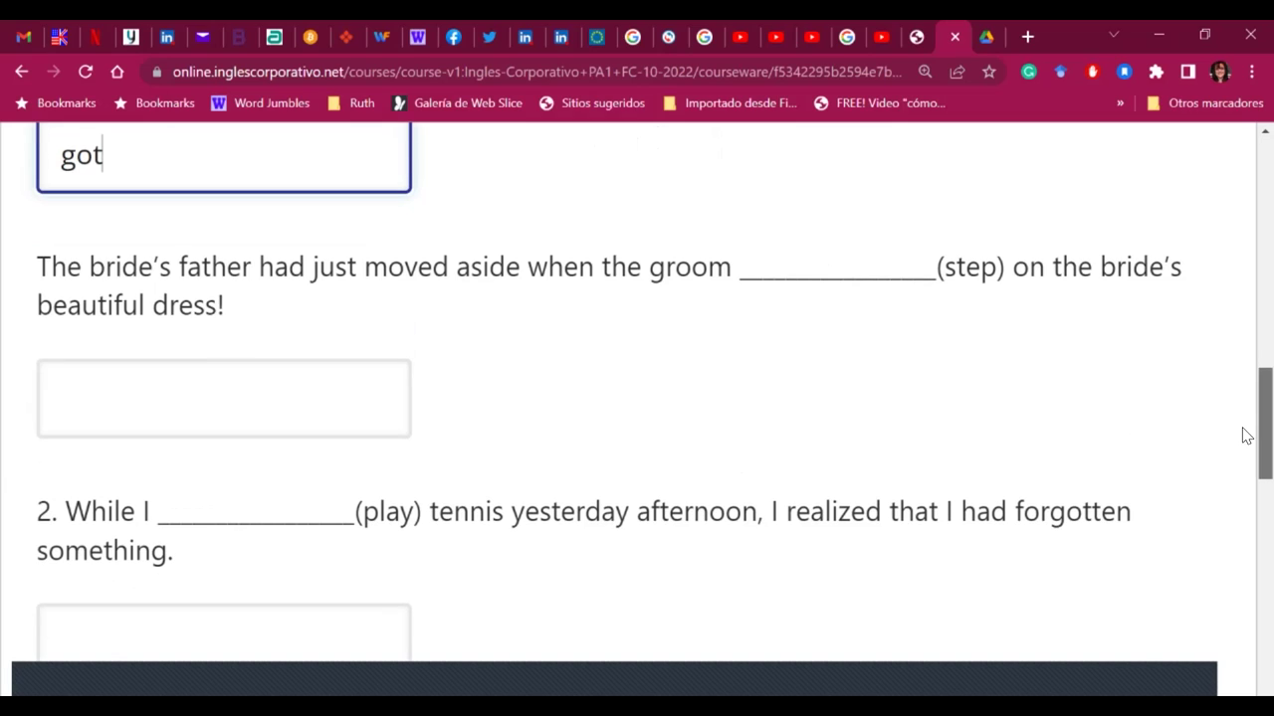
click(757, 275)
click(219, 415)
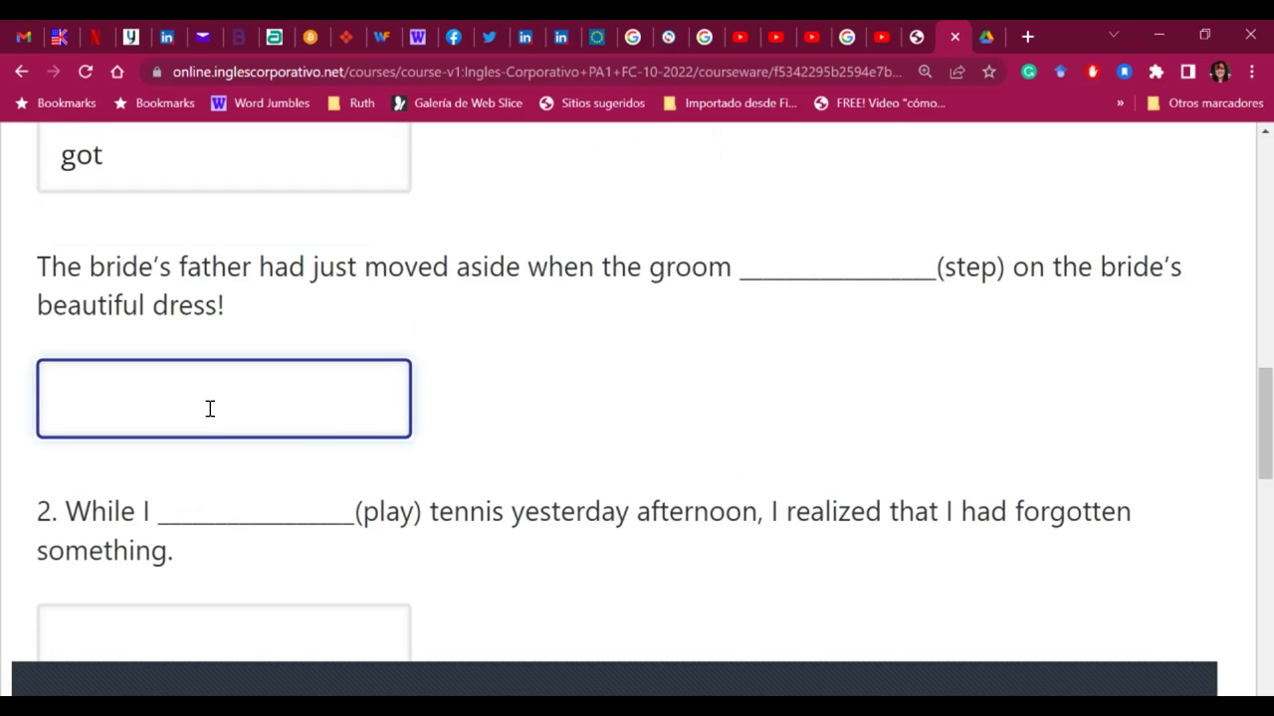
text(stepped)
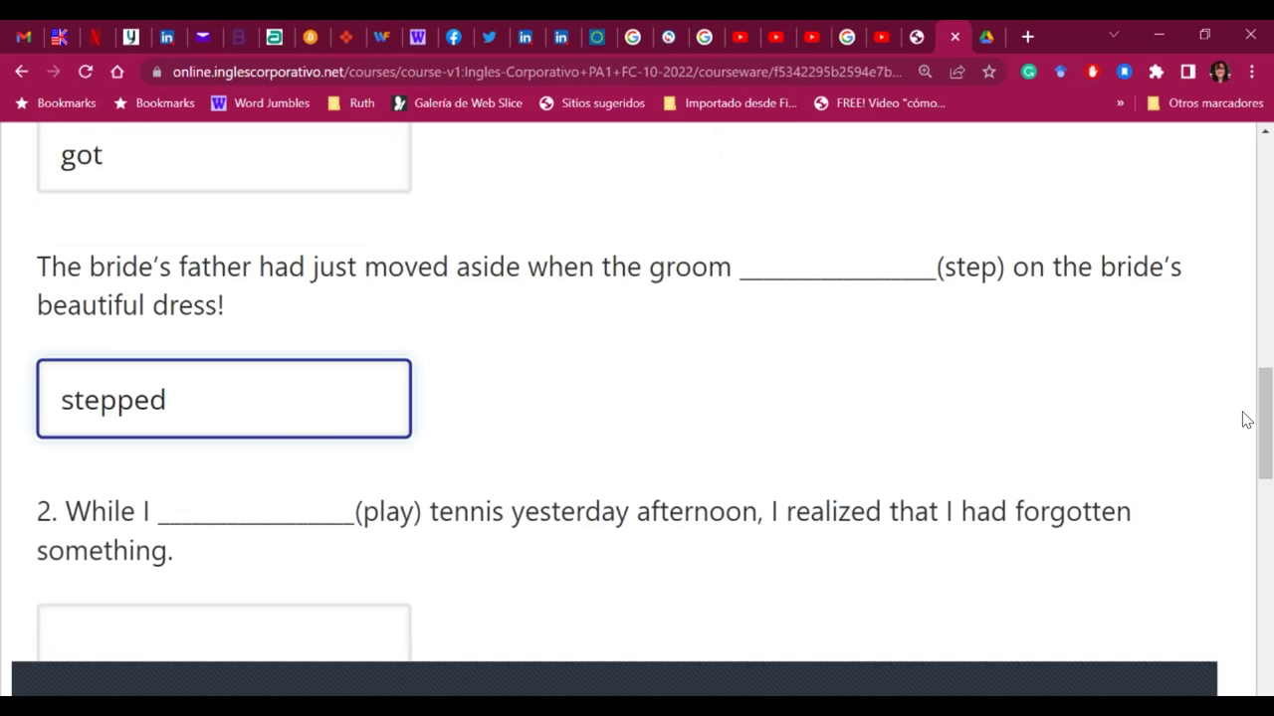
Fill in the first blank of story 2, about tennis yesterday afternoon, with "was playing".
scroll(1244, 421, down, 1)
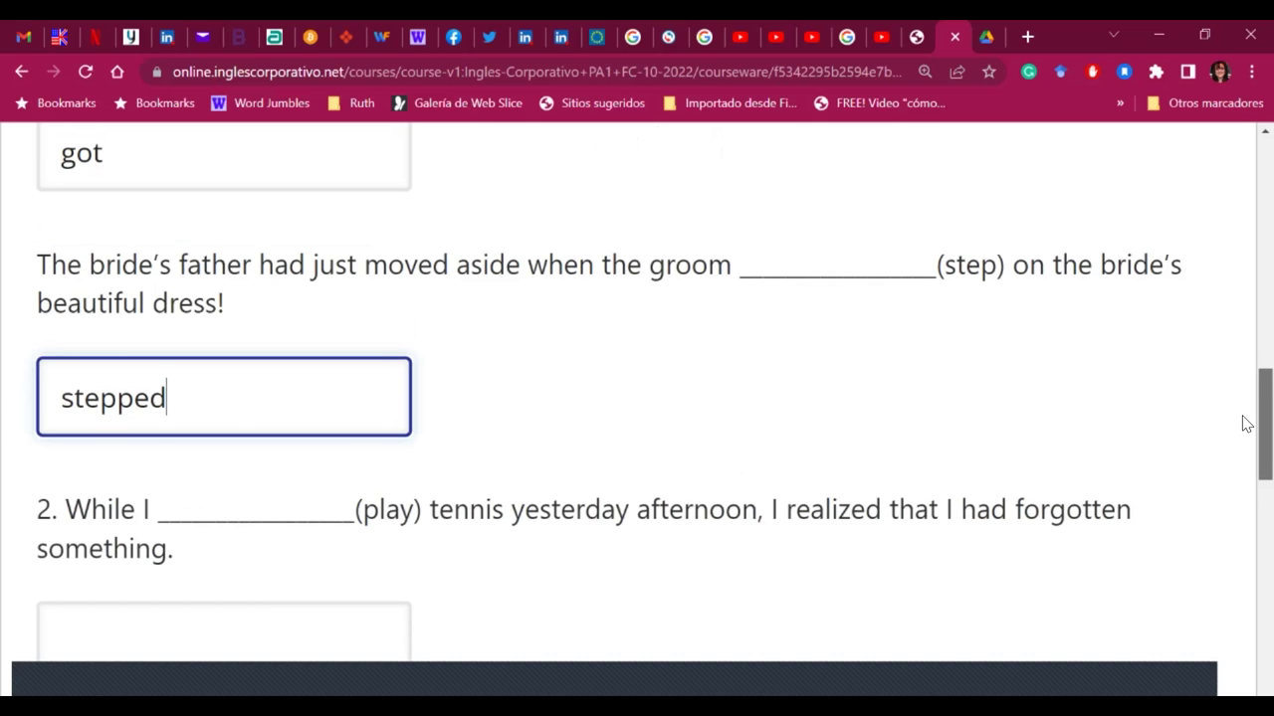
scroll(1244, 426, down, 3)
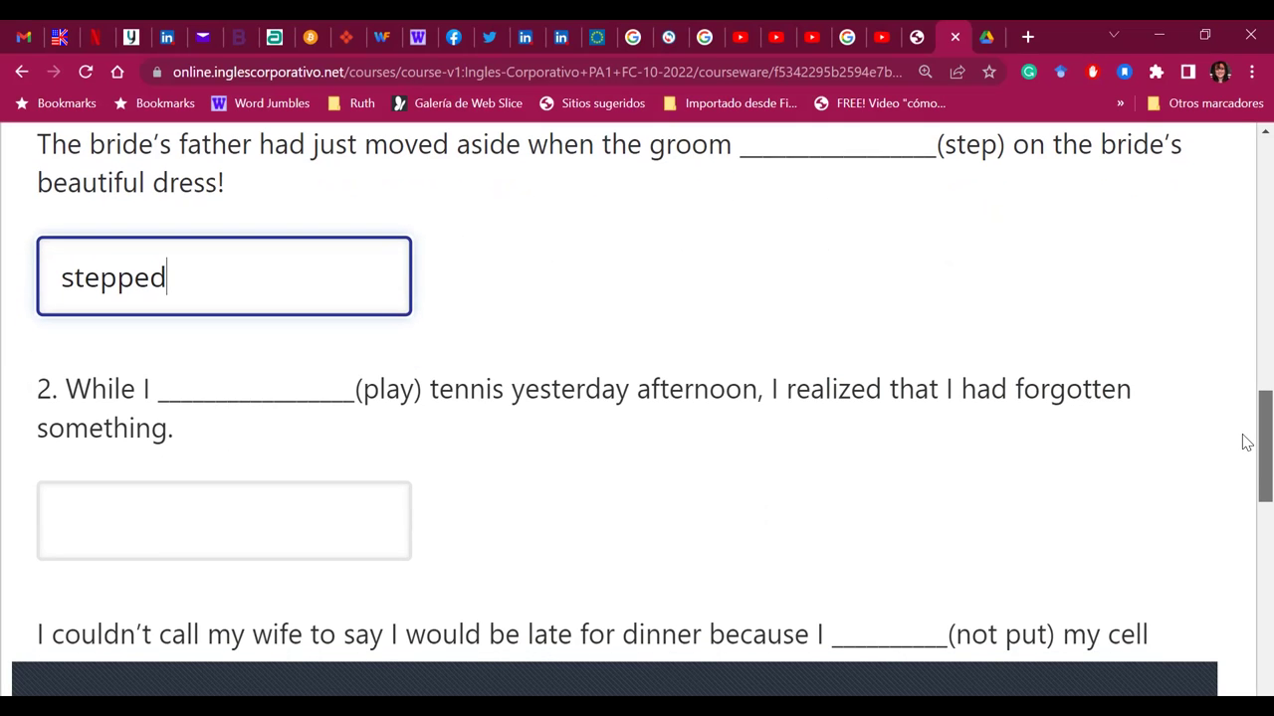
scroll(1245, 458, down, 2)
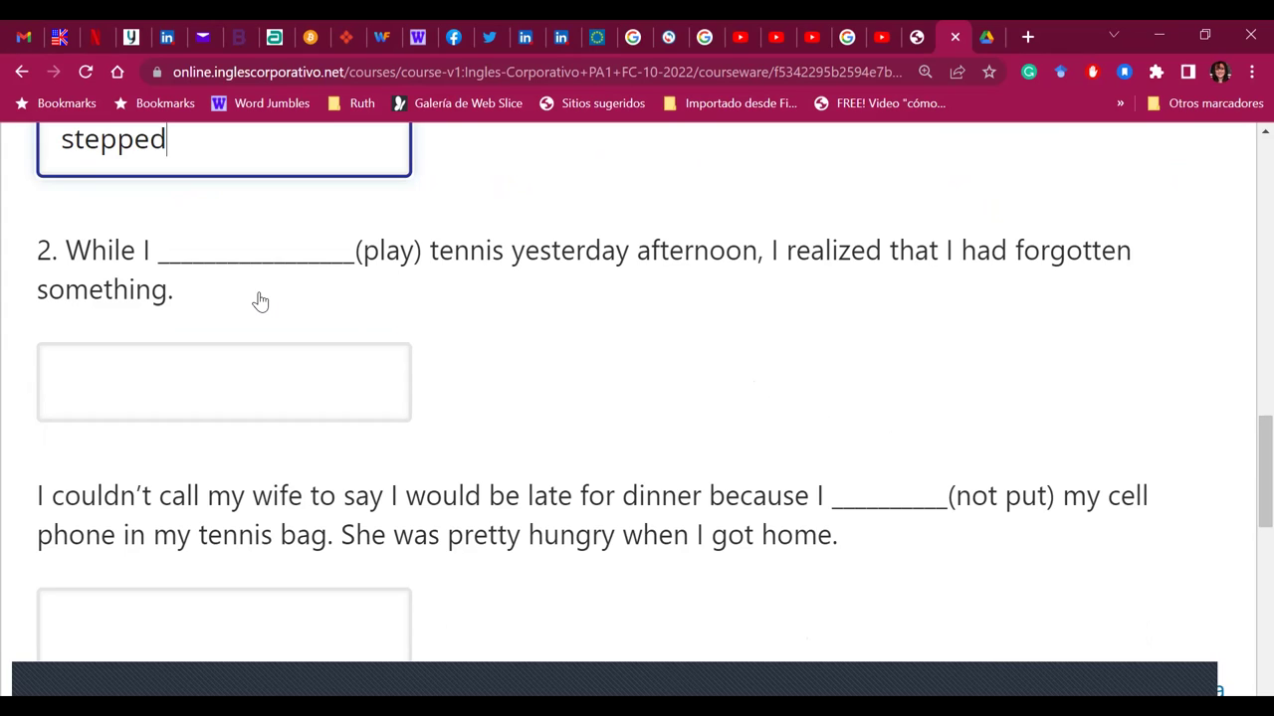
click(171, 367)
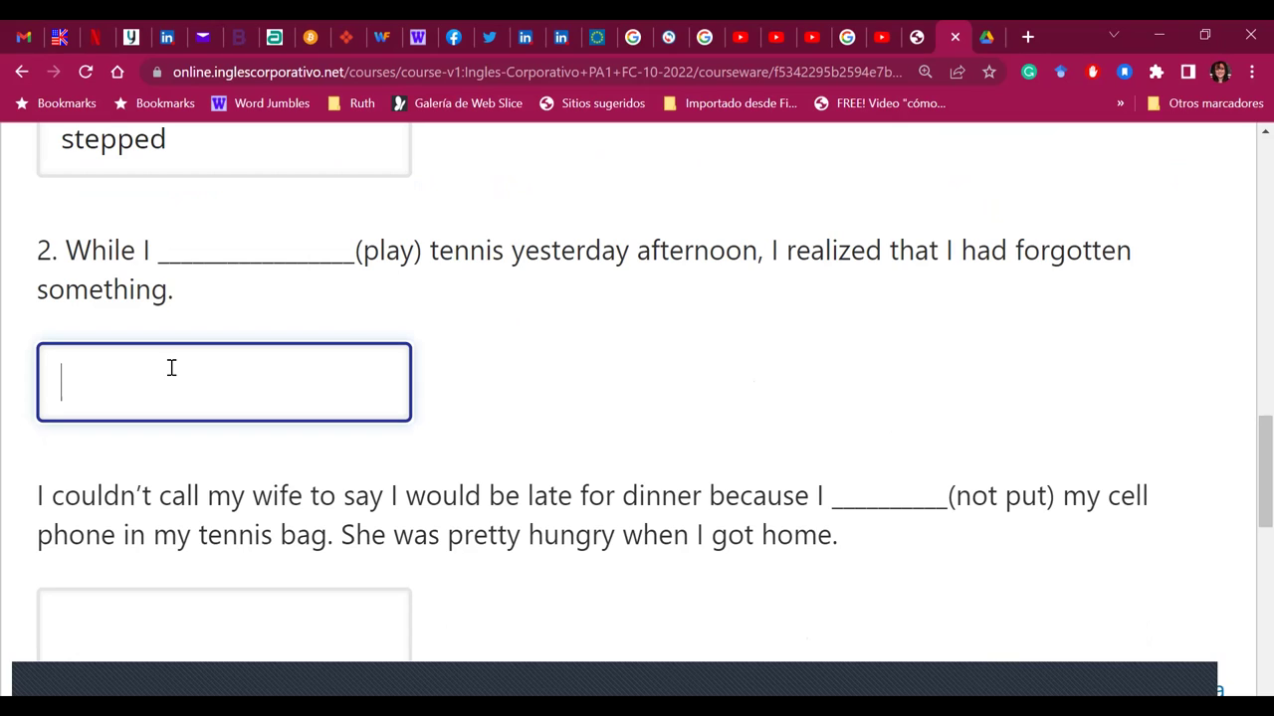
text(was pa)
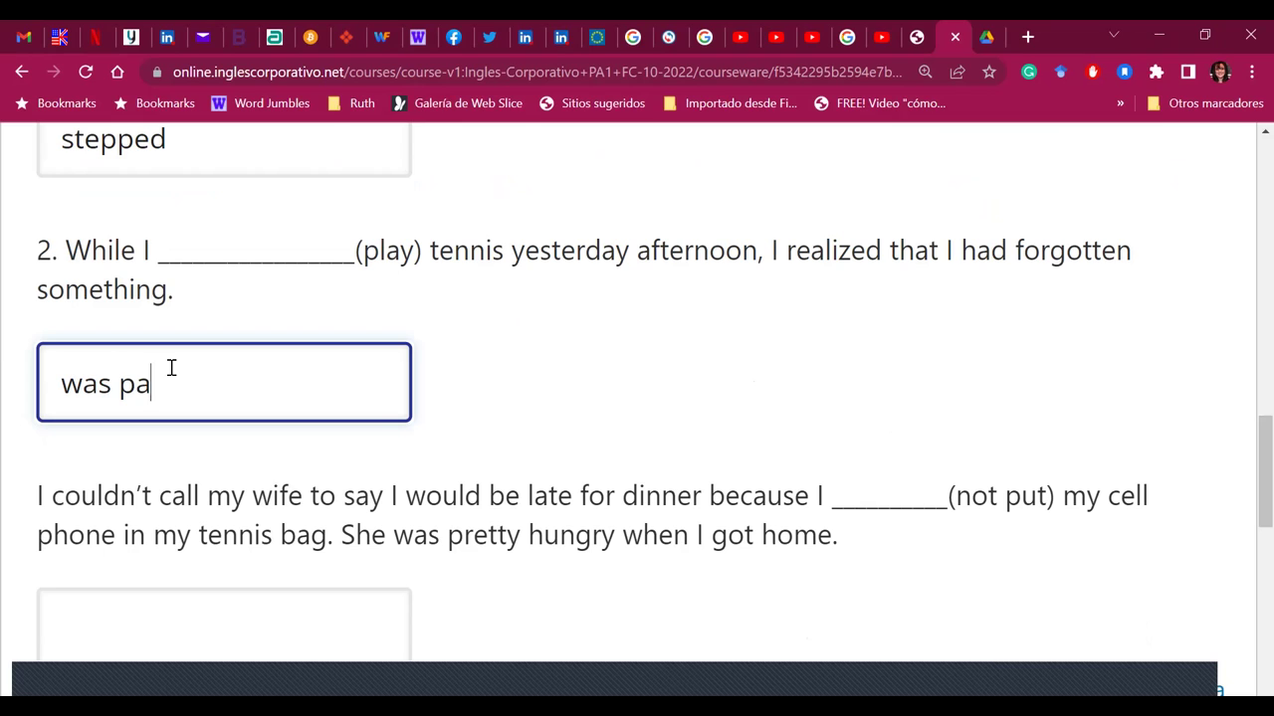
key(BackSpace)
text(laying)
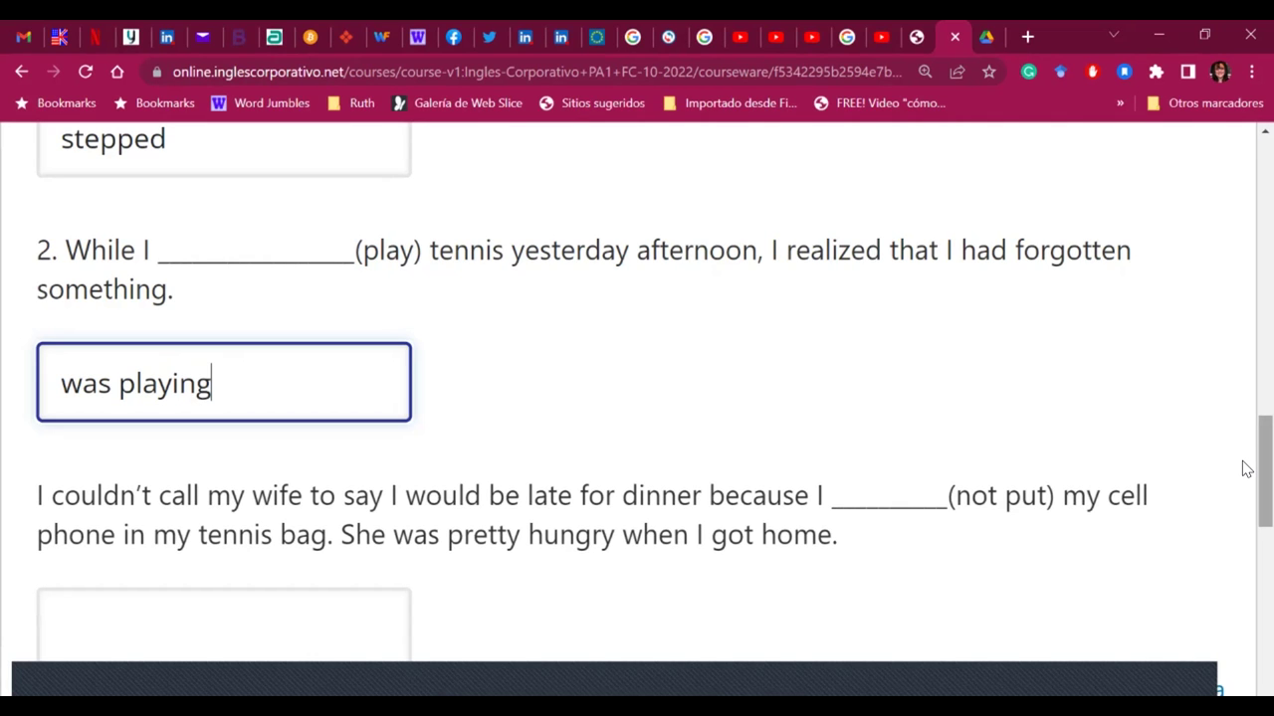
Fill in the last blank of story 2, about the cell phone, with "had not put" and submit the part D answers.
scroll(1247, 473, down, 1)
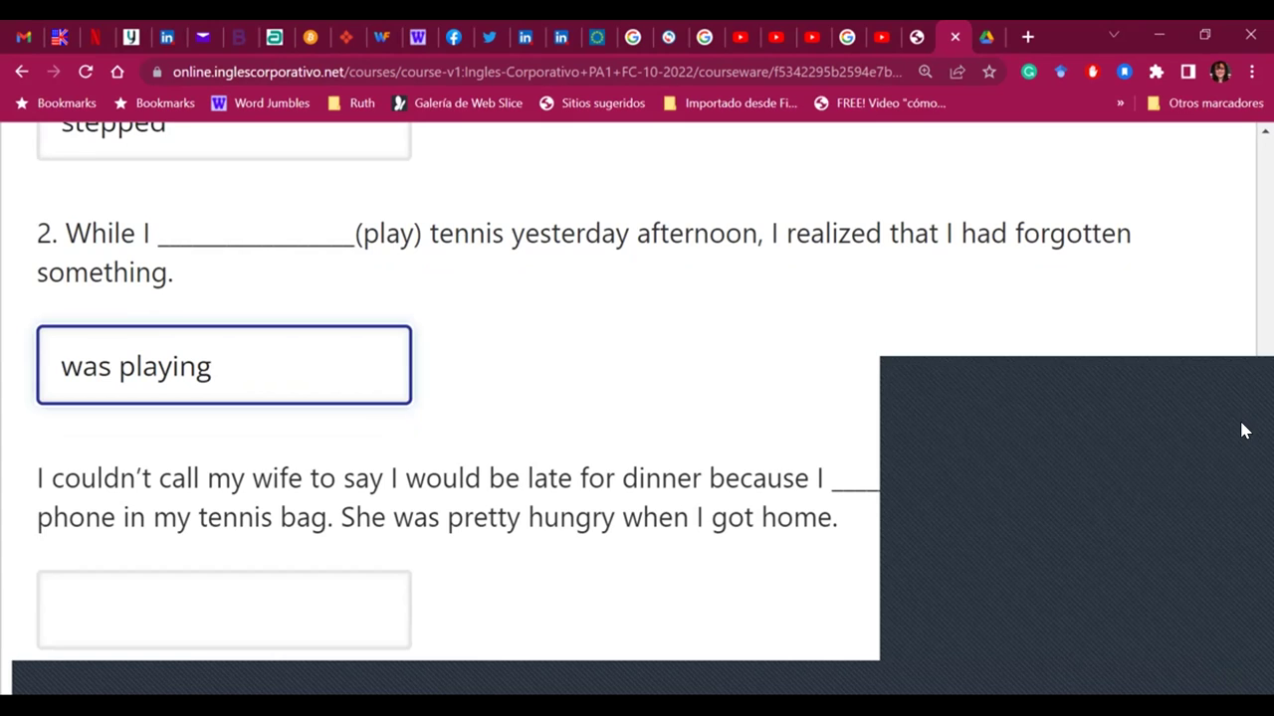
scroll(1245, 447, down, 2)
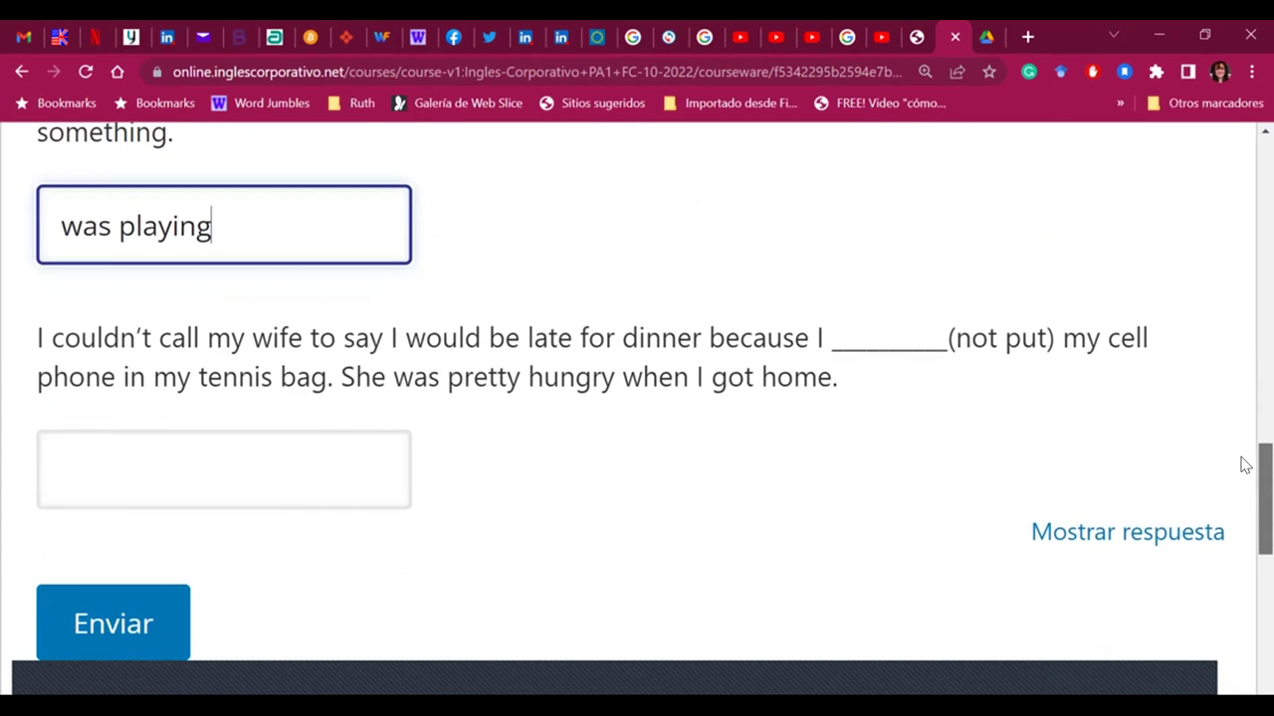
scroll(1243, 463, down, 1)
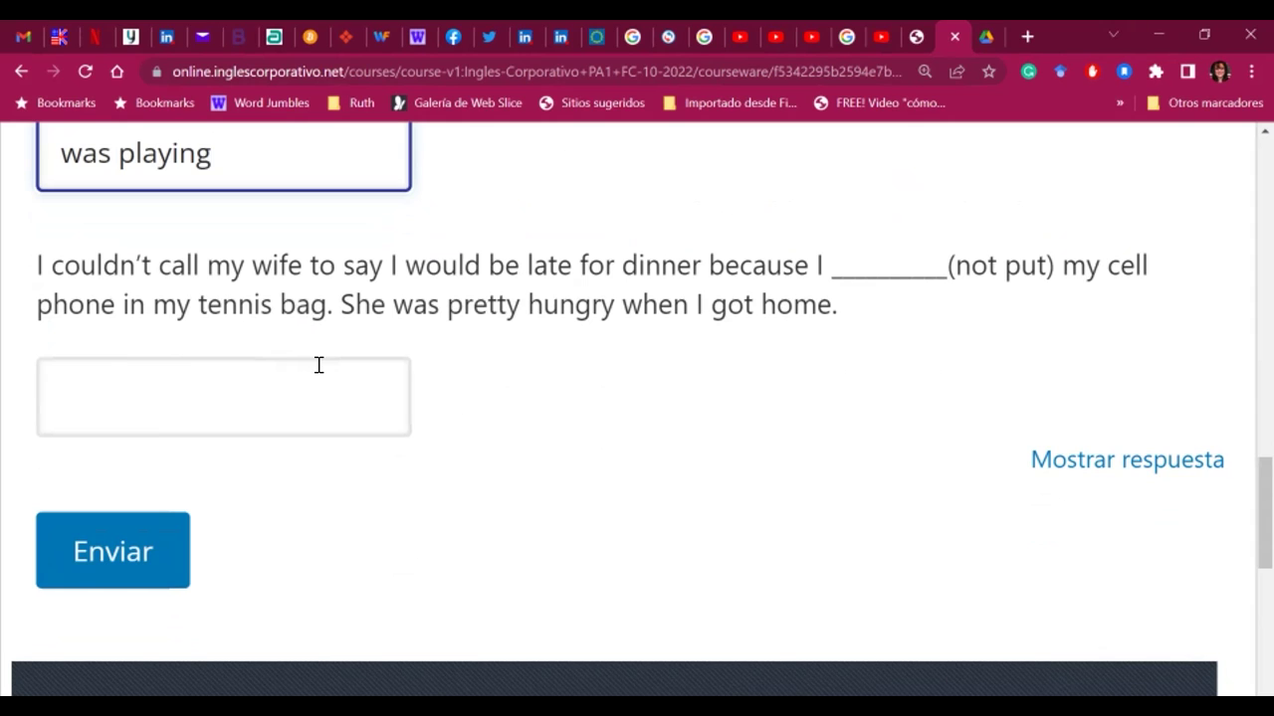
click(262, 368)
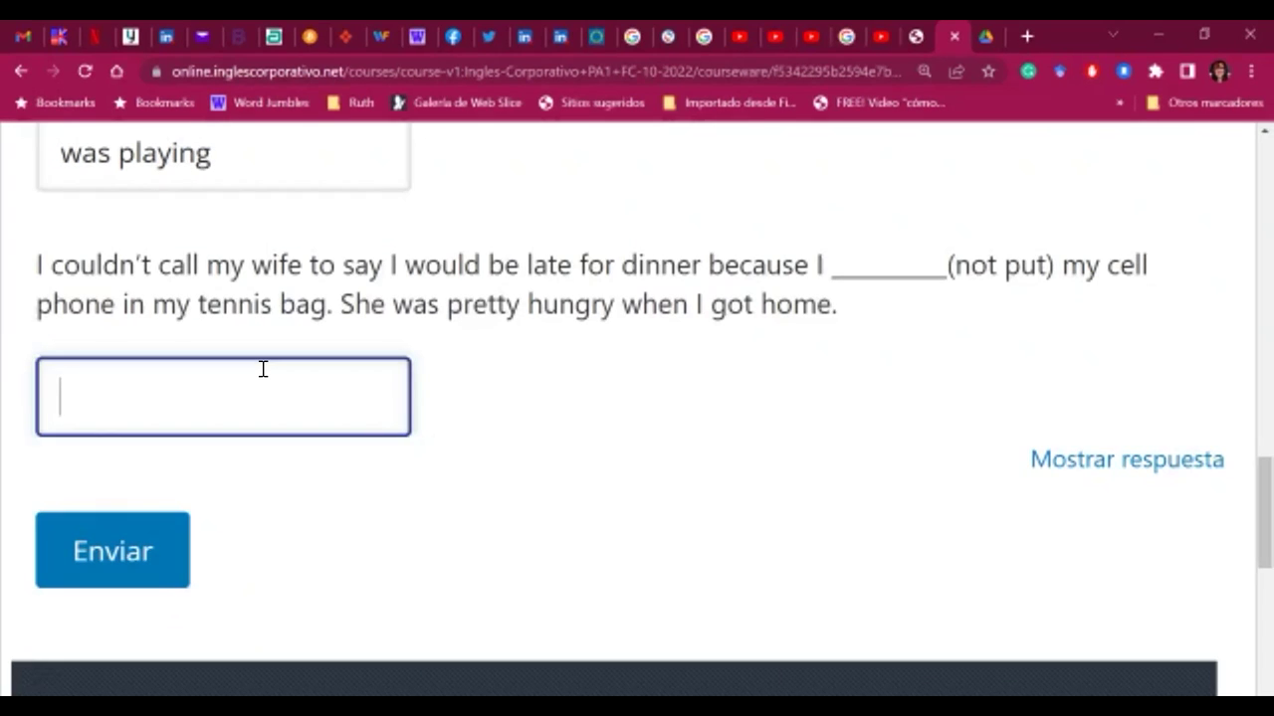
text(had)
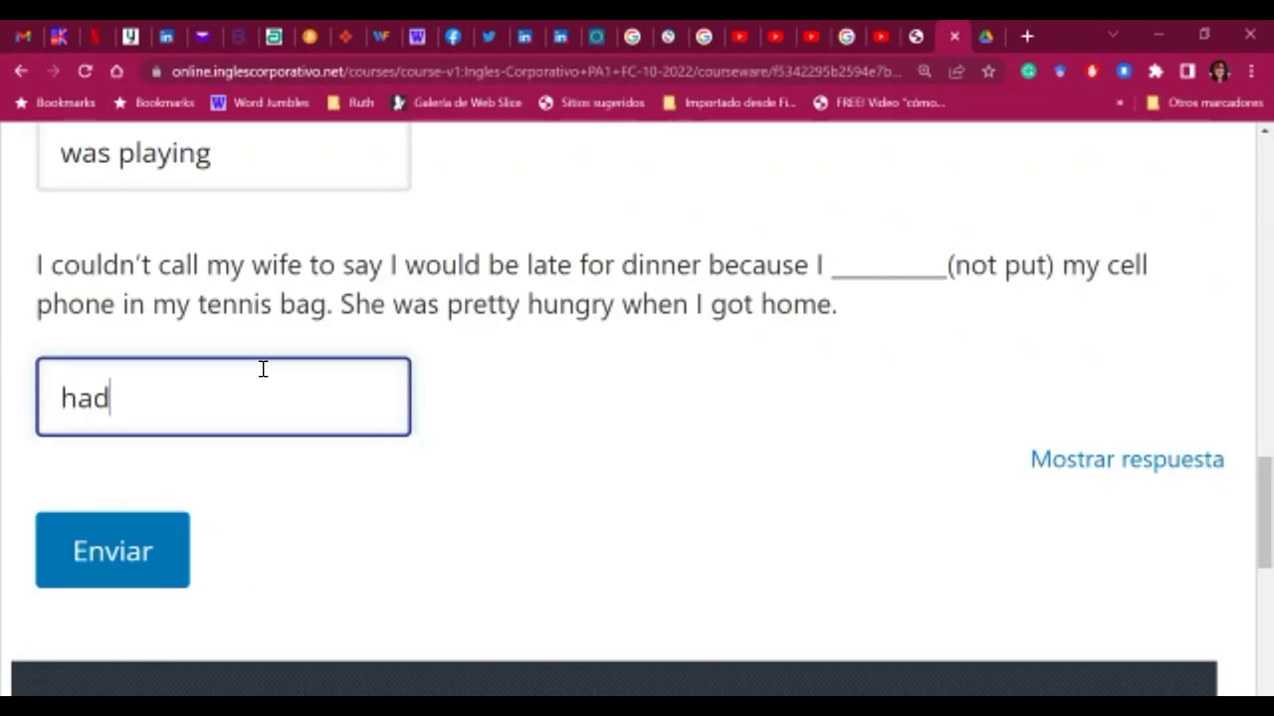
text( not pu)
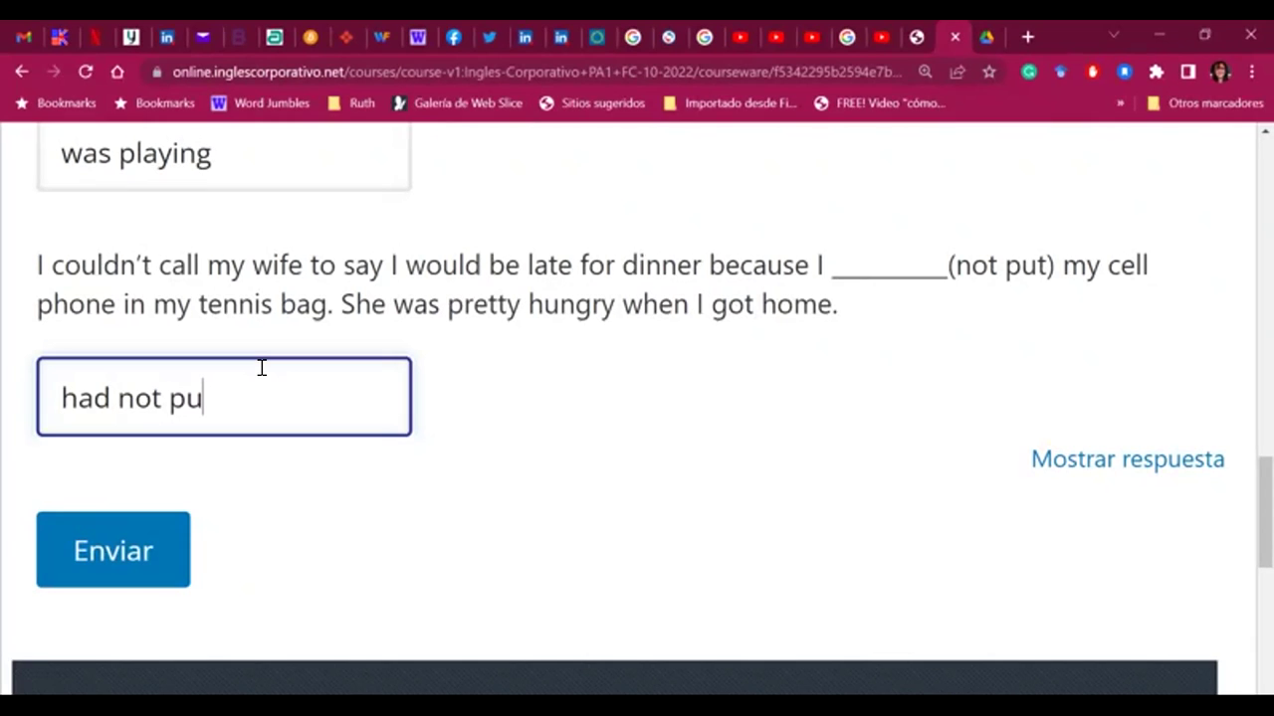
text(t)
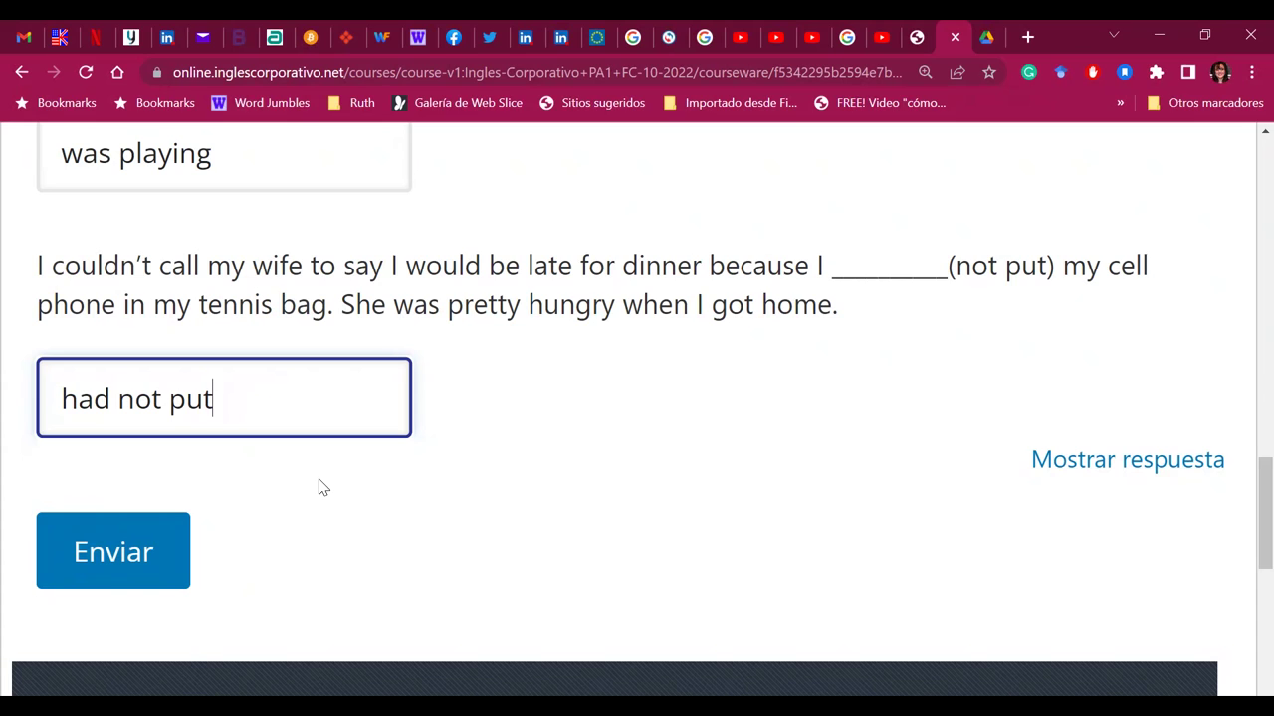
click(112, 563)
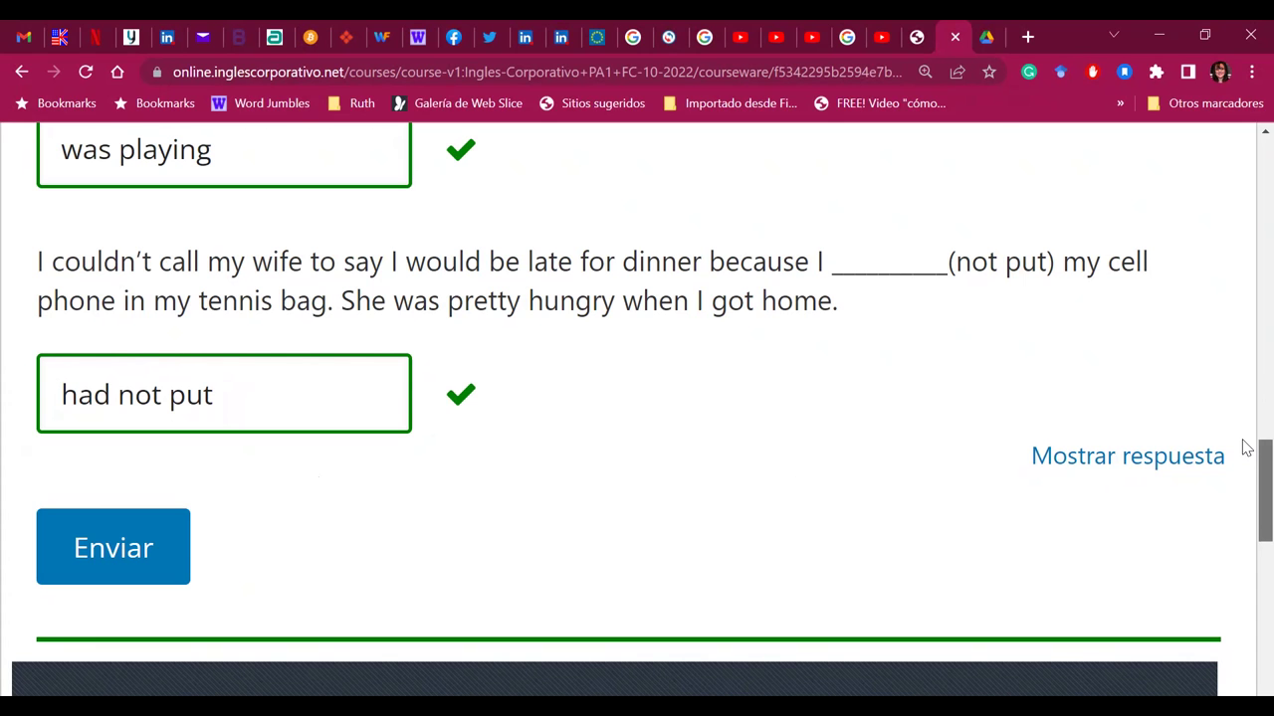
Continue from part D to part E, Read the stories, of the Final Exam.
scroll(1247, 448, up, 6)
scroll(1247, 365, up, 6)
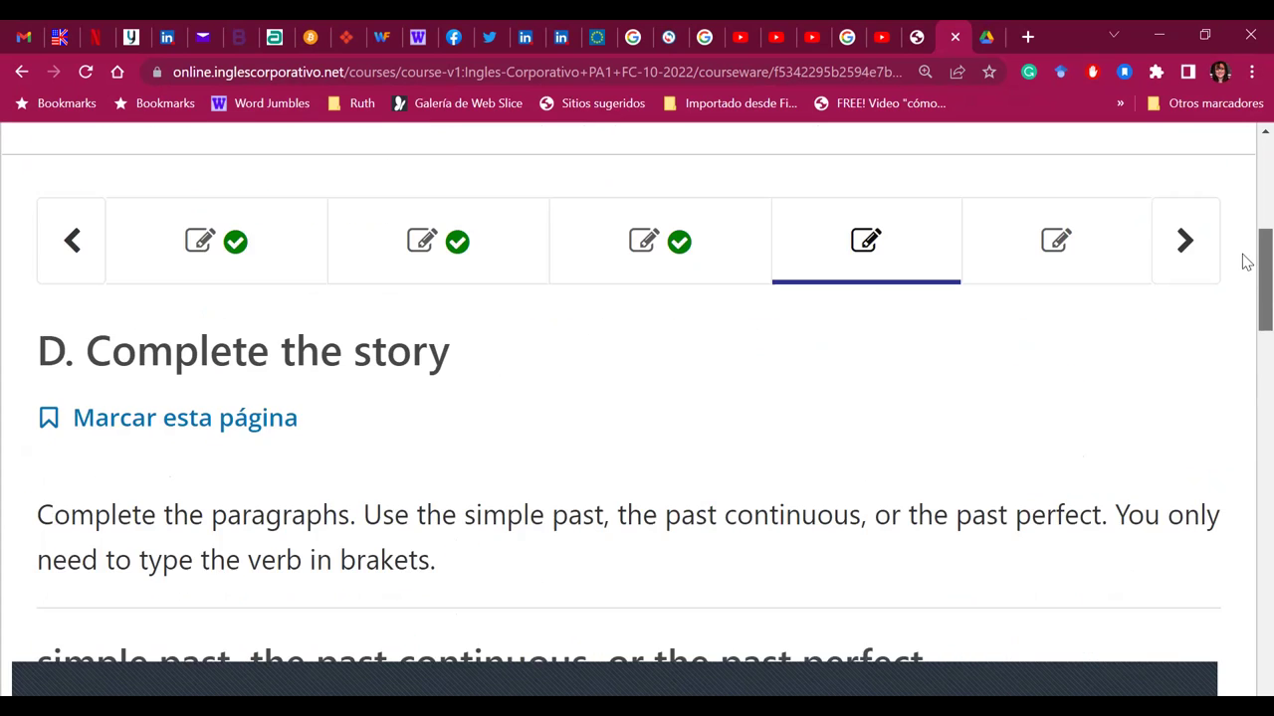
scroll(1244, 254, up, 1)
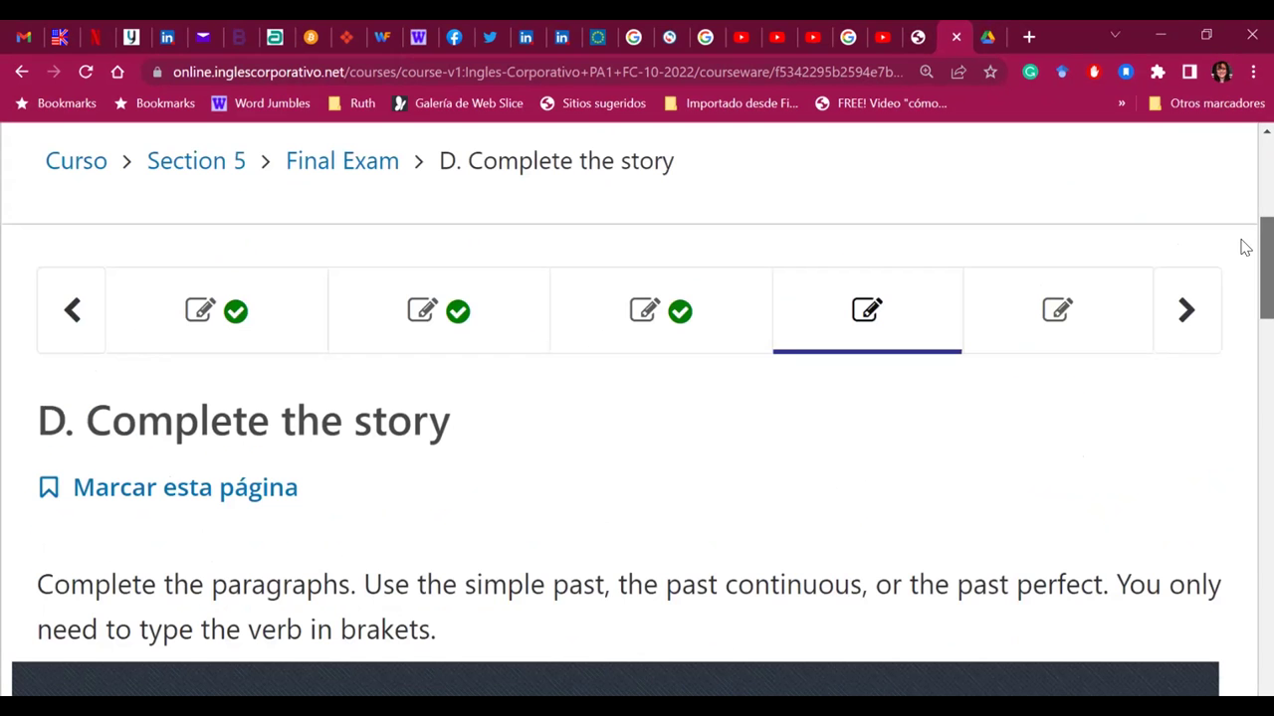
click(1179, 305)
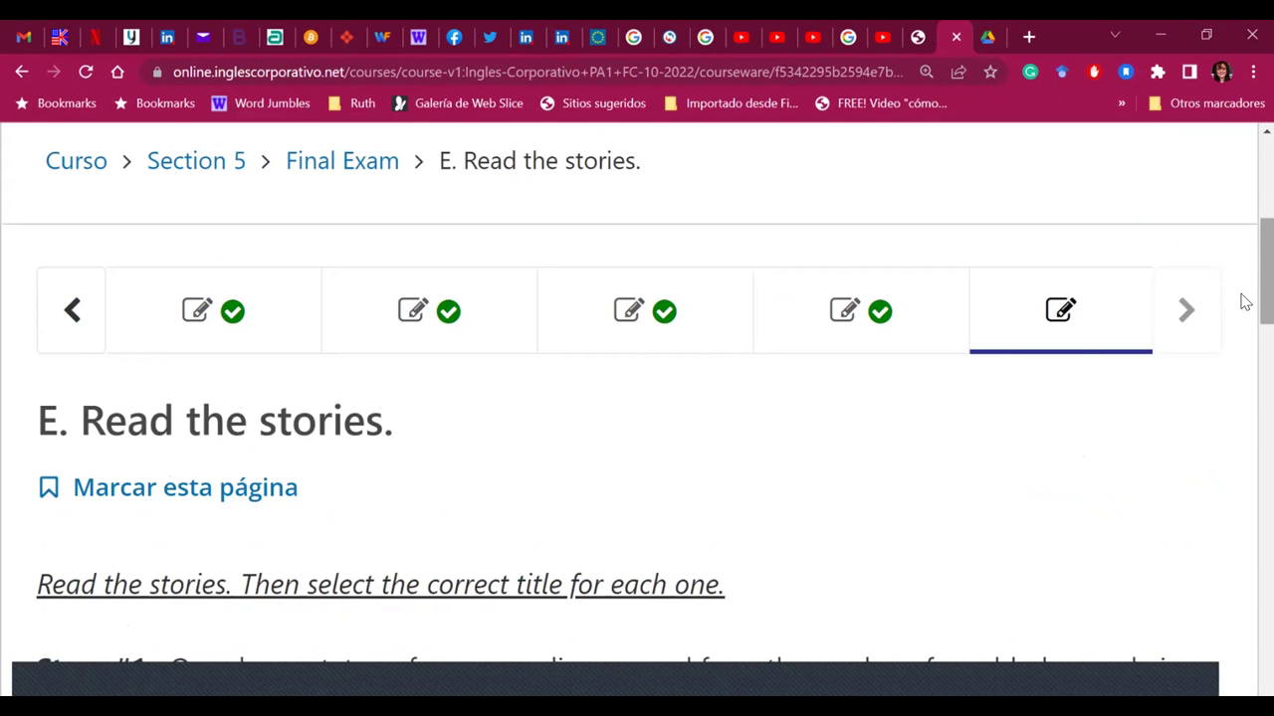
Read the three stories in part E and the title question for each one.
scroll(1243, 319, down, 2)
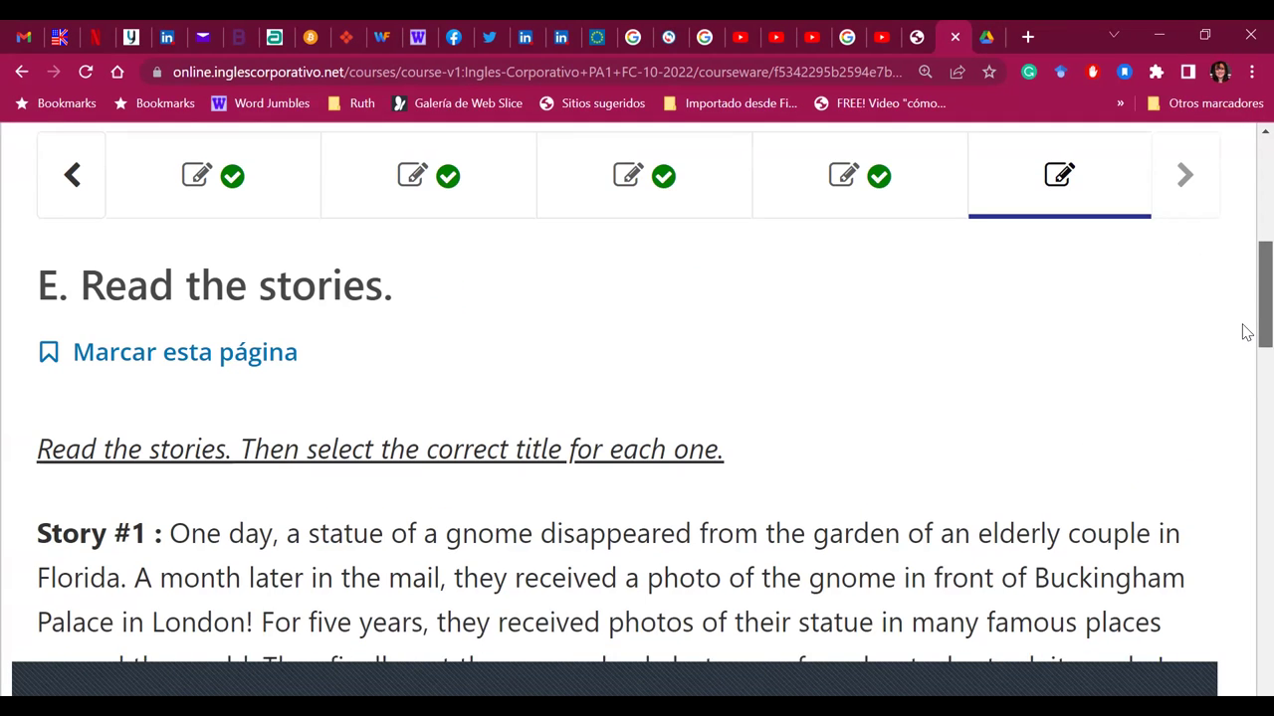
scroll(1247, 340, down, 1)
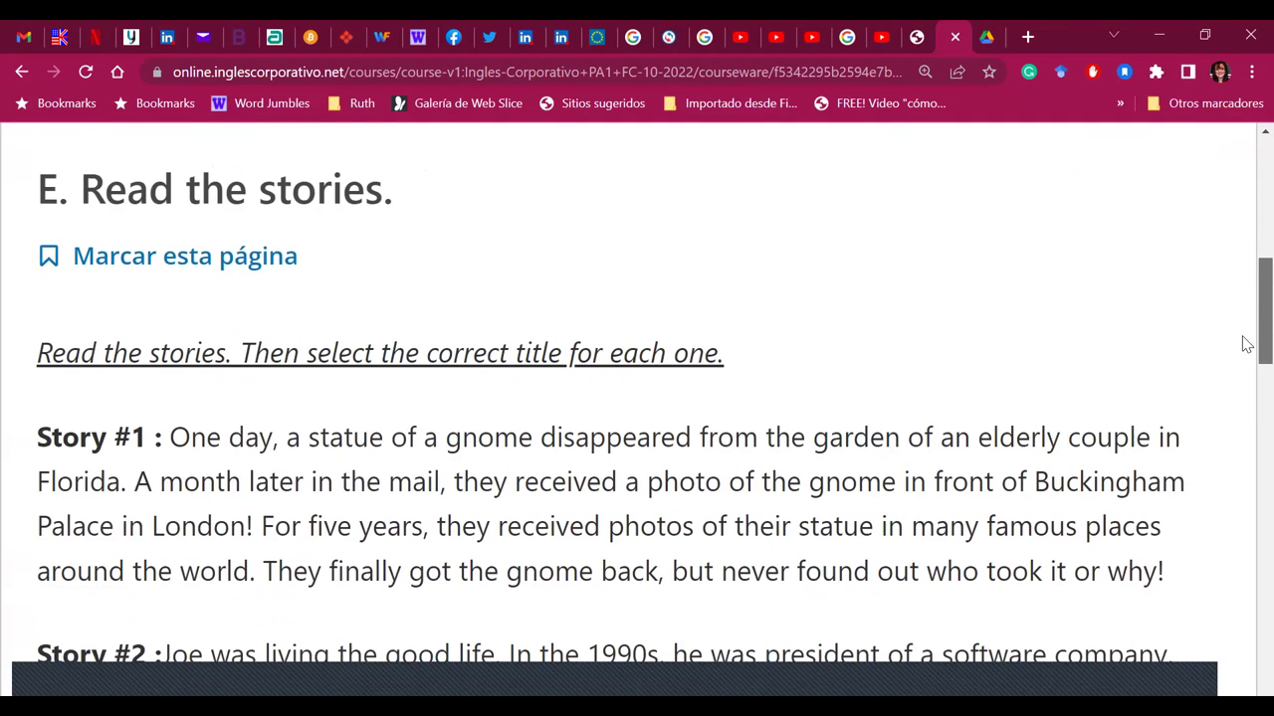
scroll(1247, 346, down, 1)
scroll(1247, 350, down, 1)
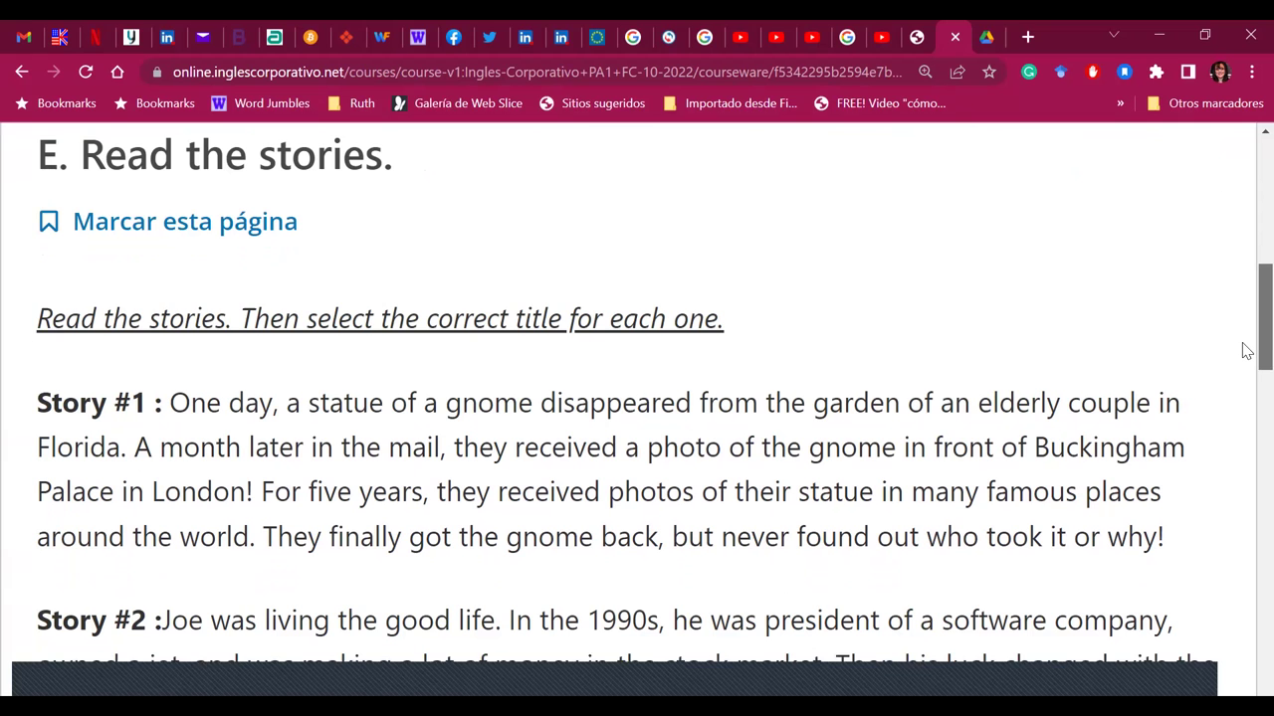
scroll(1246, 359, down, 3)
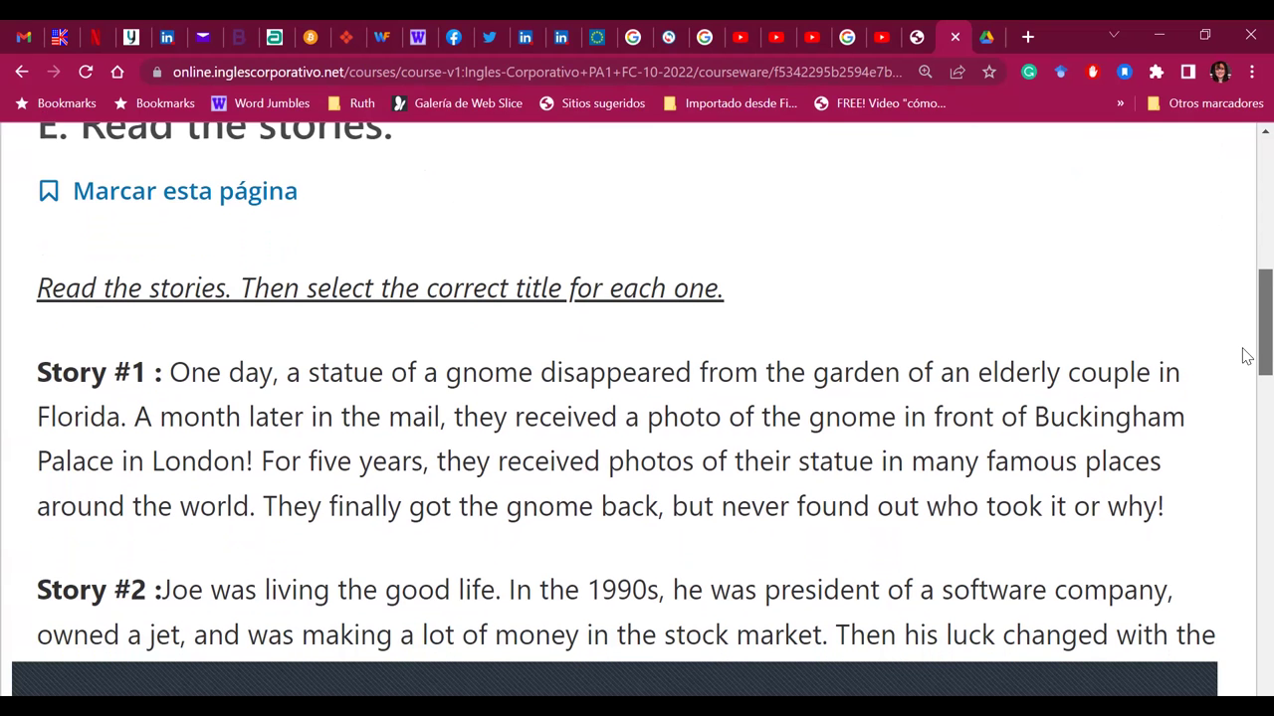
scroll(1247, 379, down, 1)
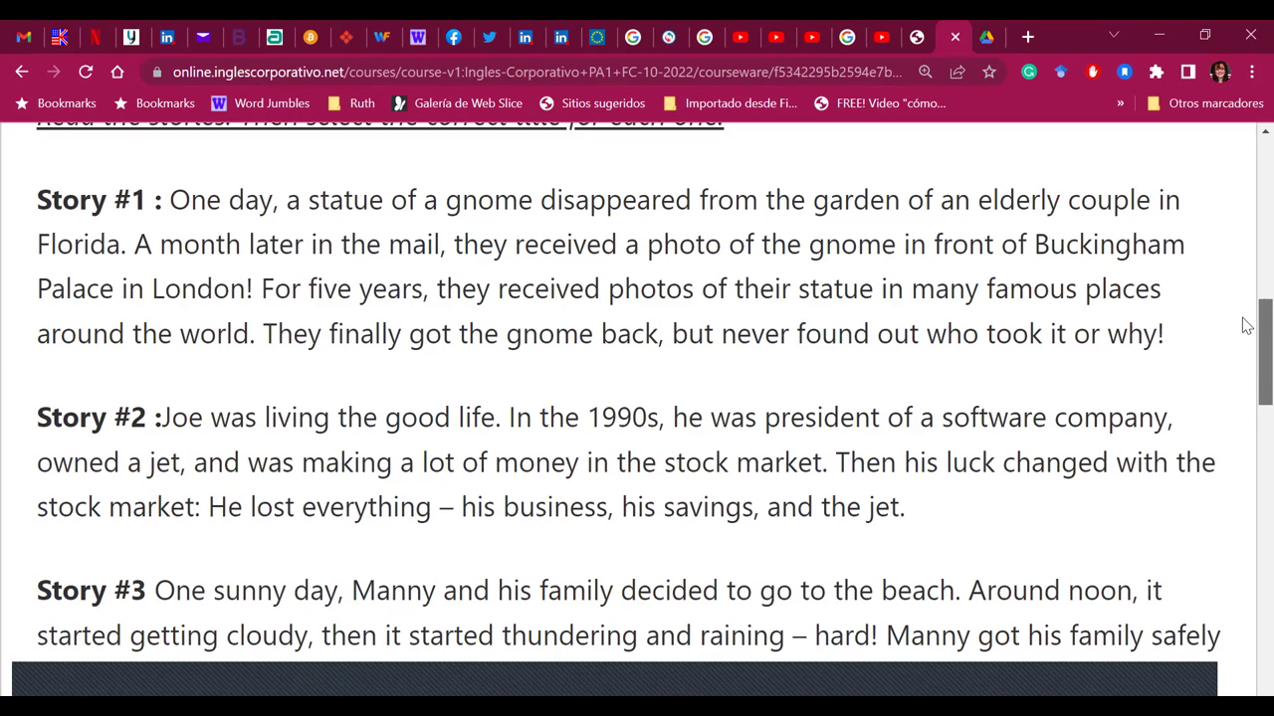
scroll(1244, 338, down, 1)
scroll(1244, 345, down, 1)
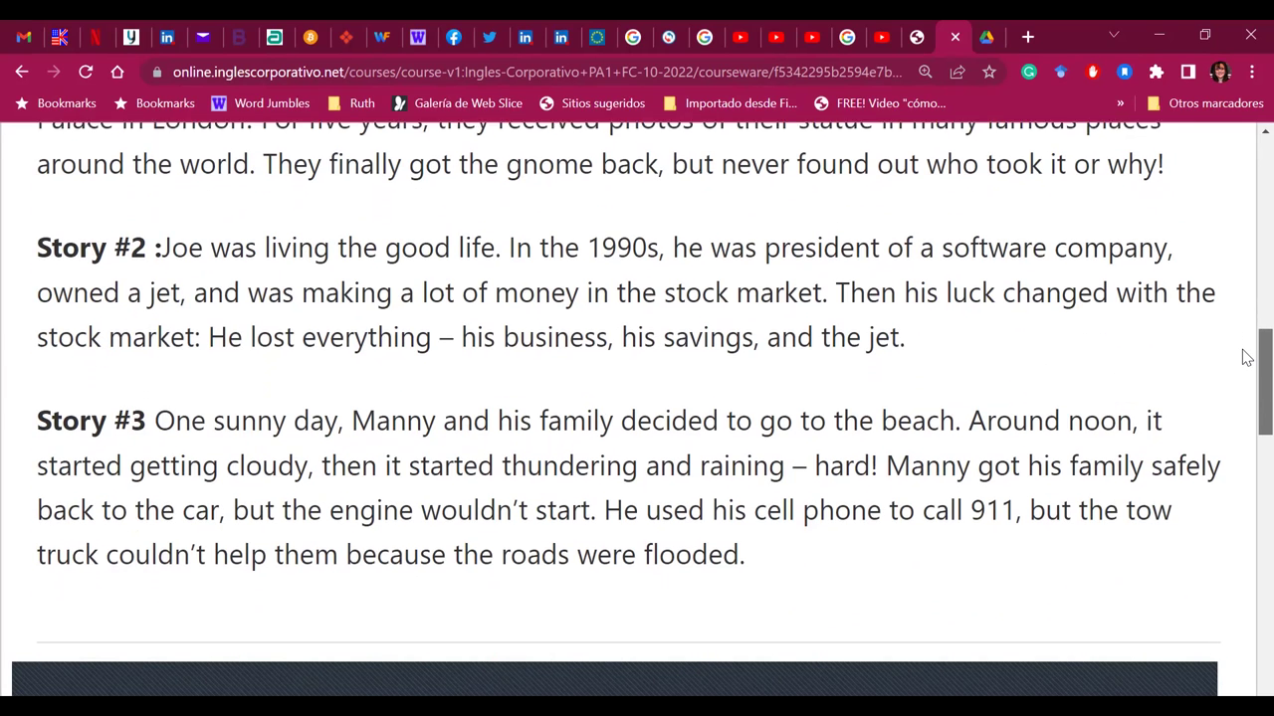
scroll(1247, 360, down, 1)
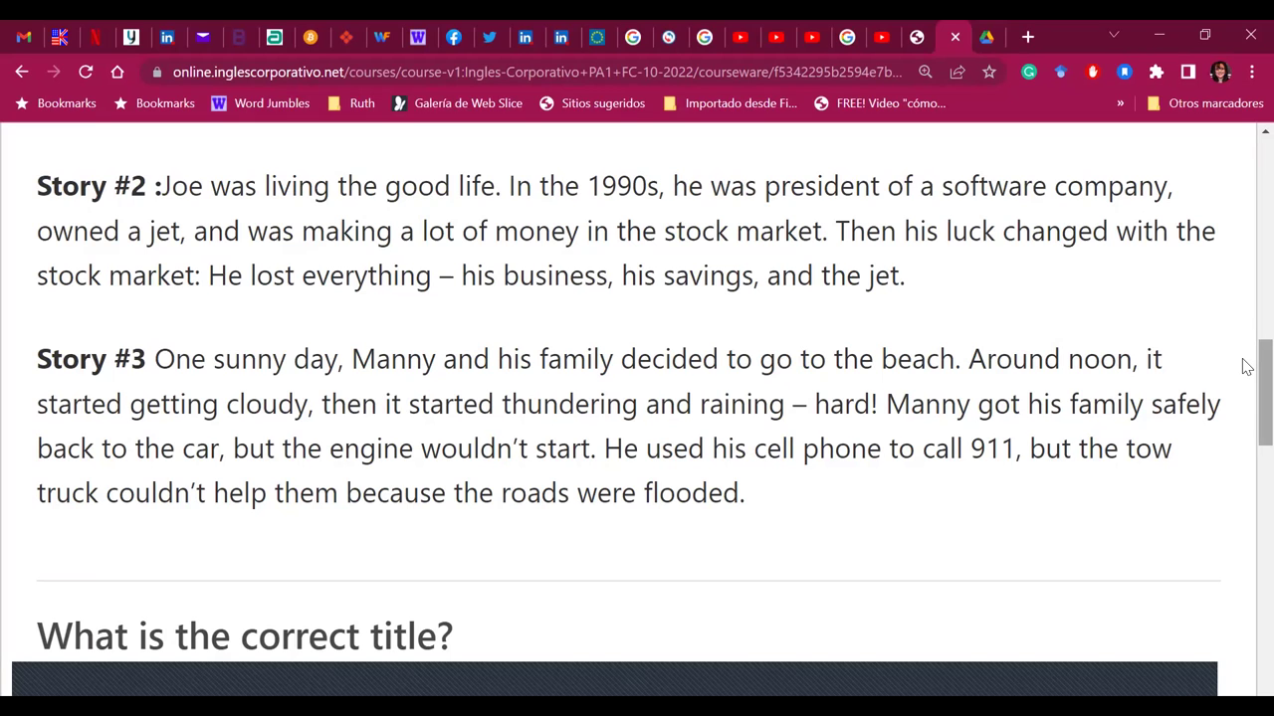
scroll(1242, 370, down, 1)
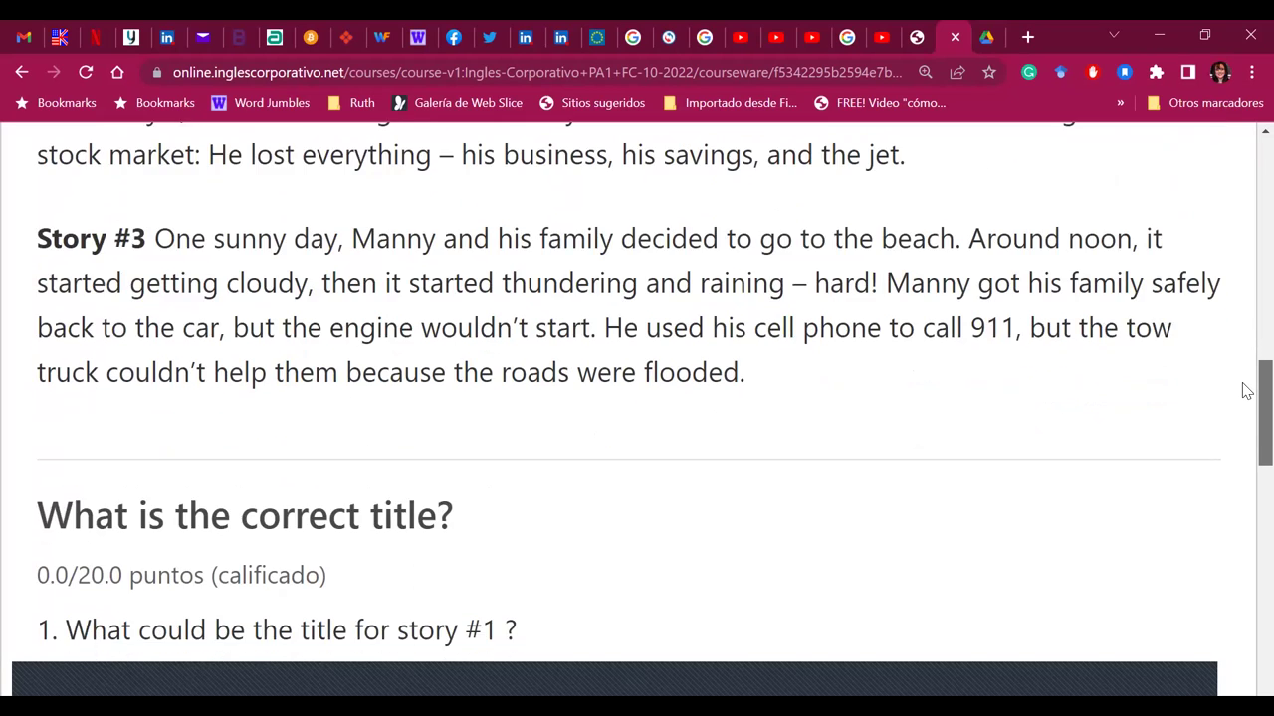
scroll(1242, 391, down, 1)
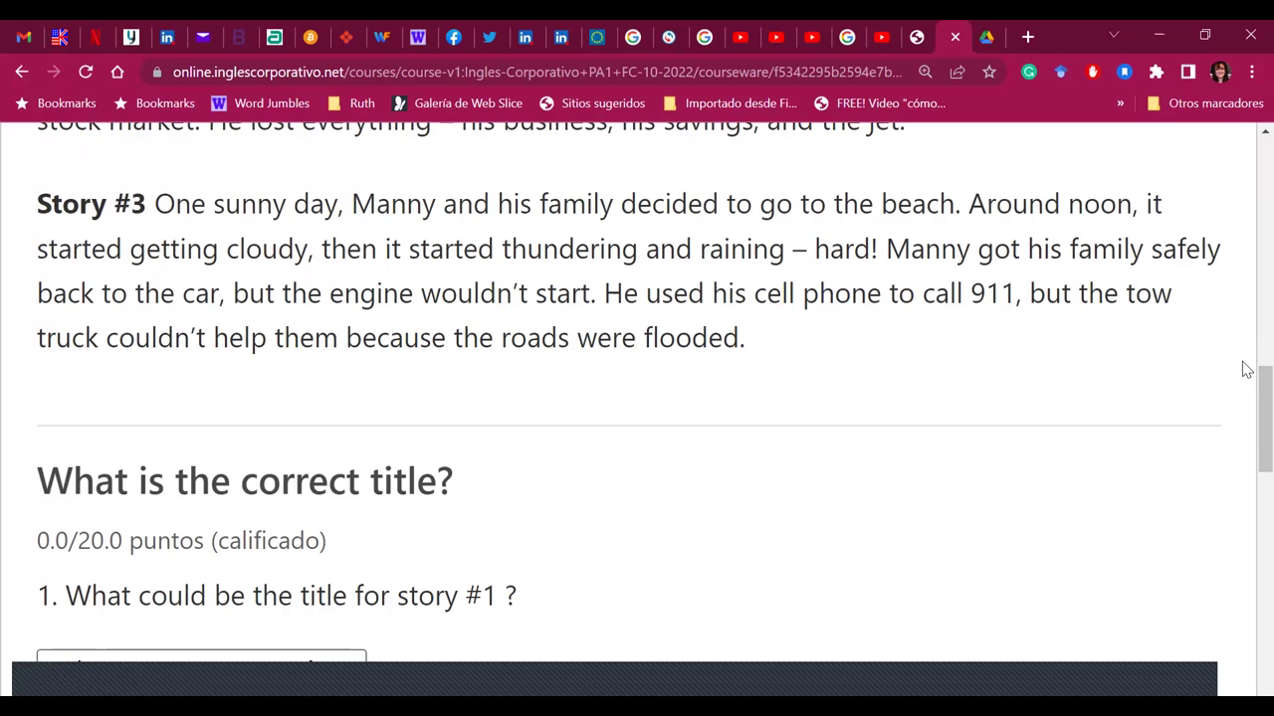
scroll(1243, 388, down, 2)
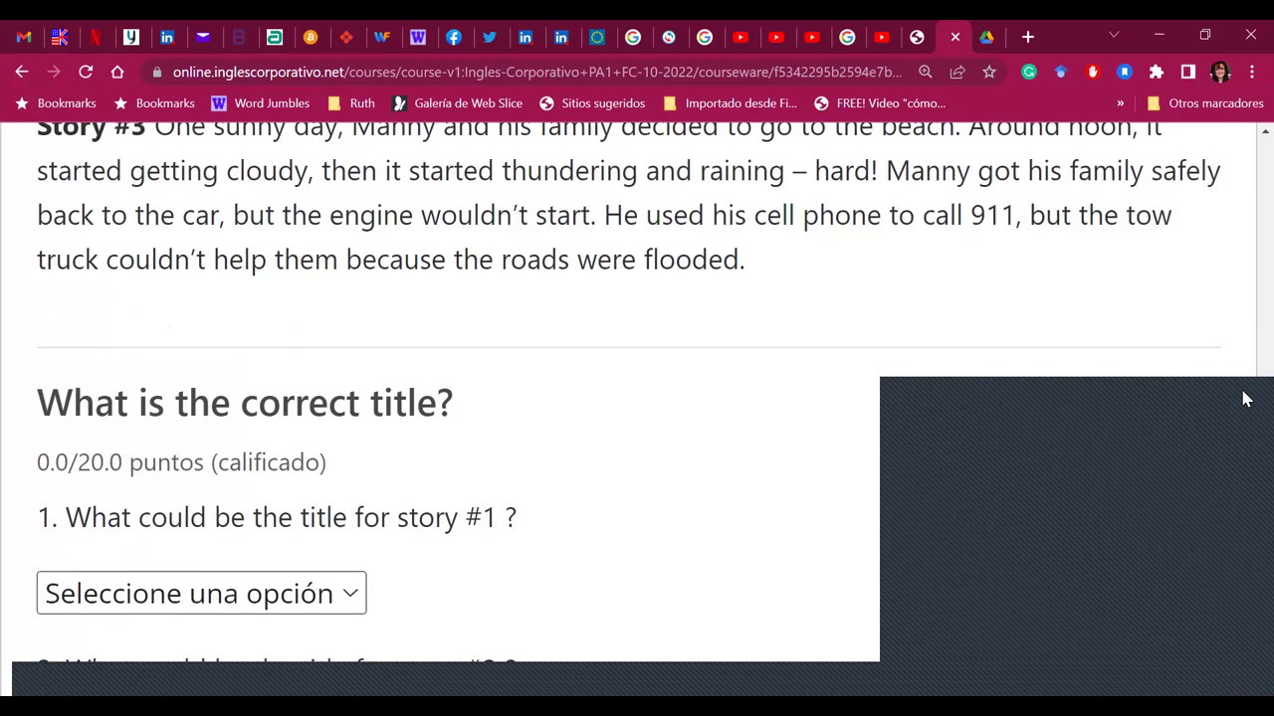
scroll(1244, 403, down, 2)
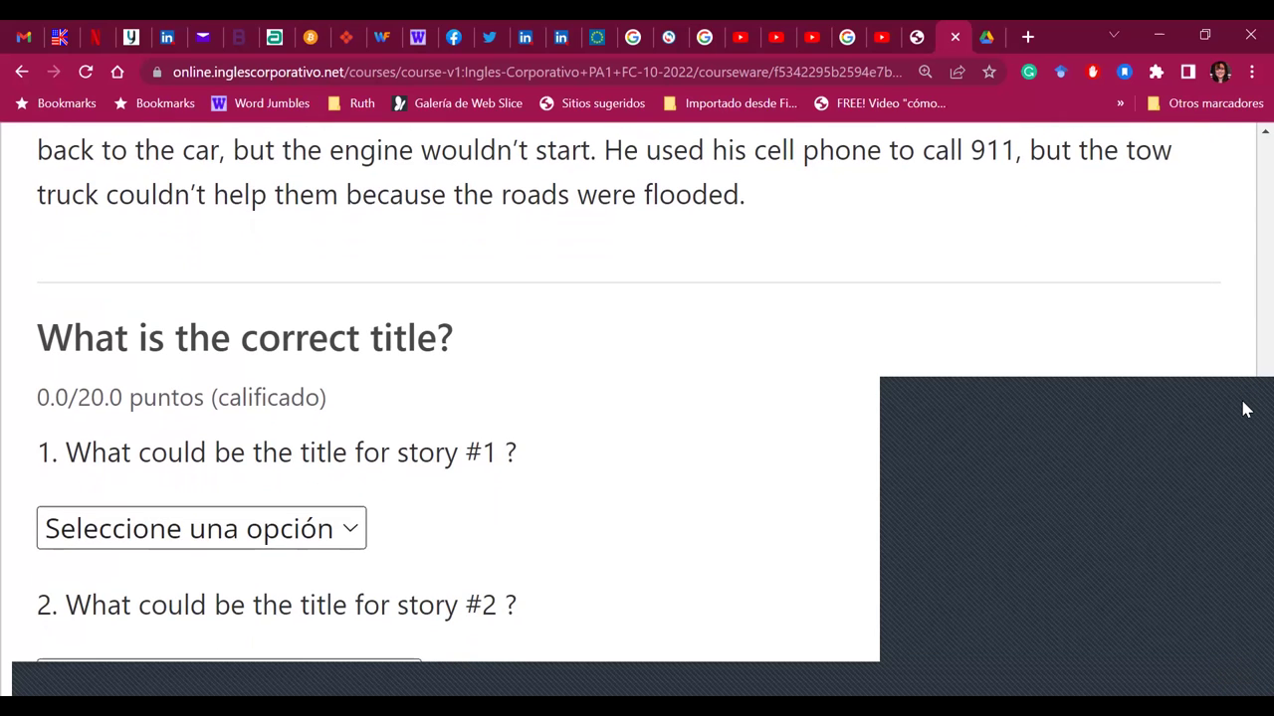
scroll(1244, 428, down, 3)
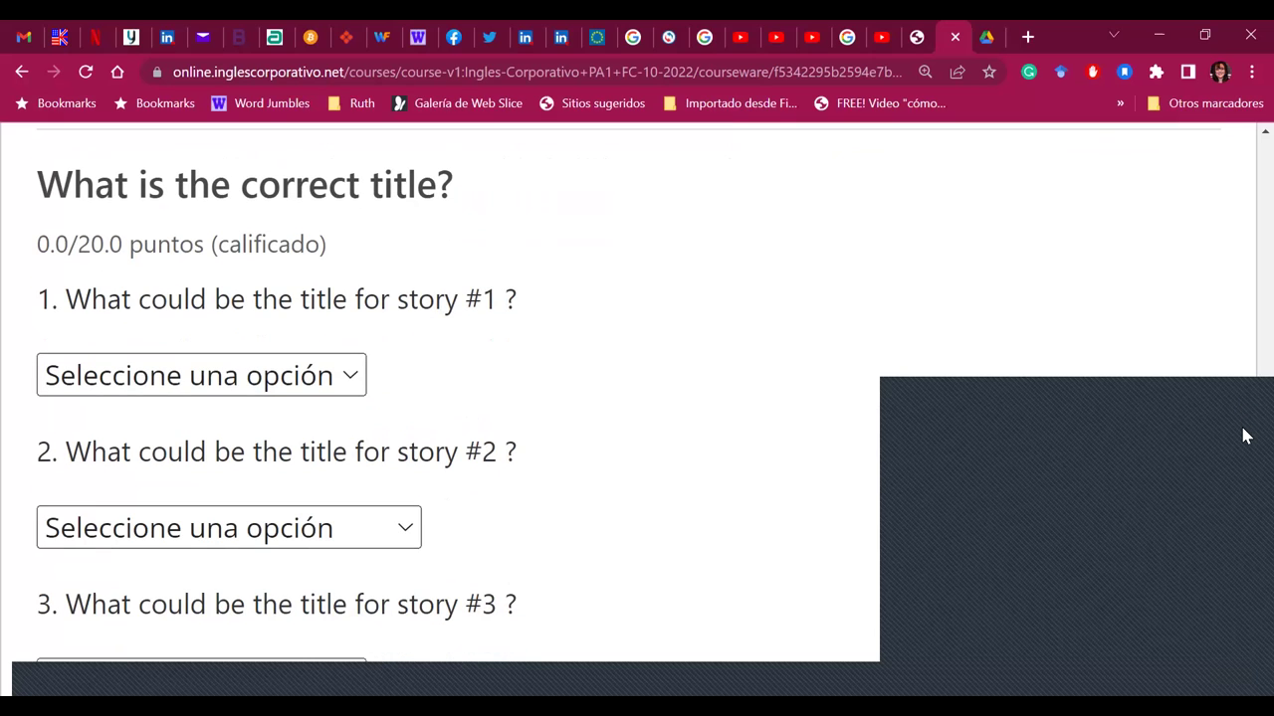
scroll(1244, 437, down, 1)
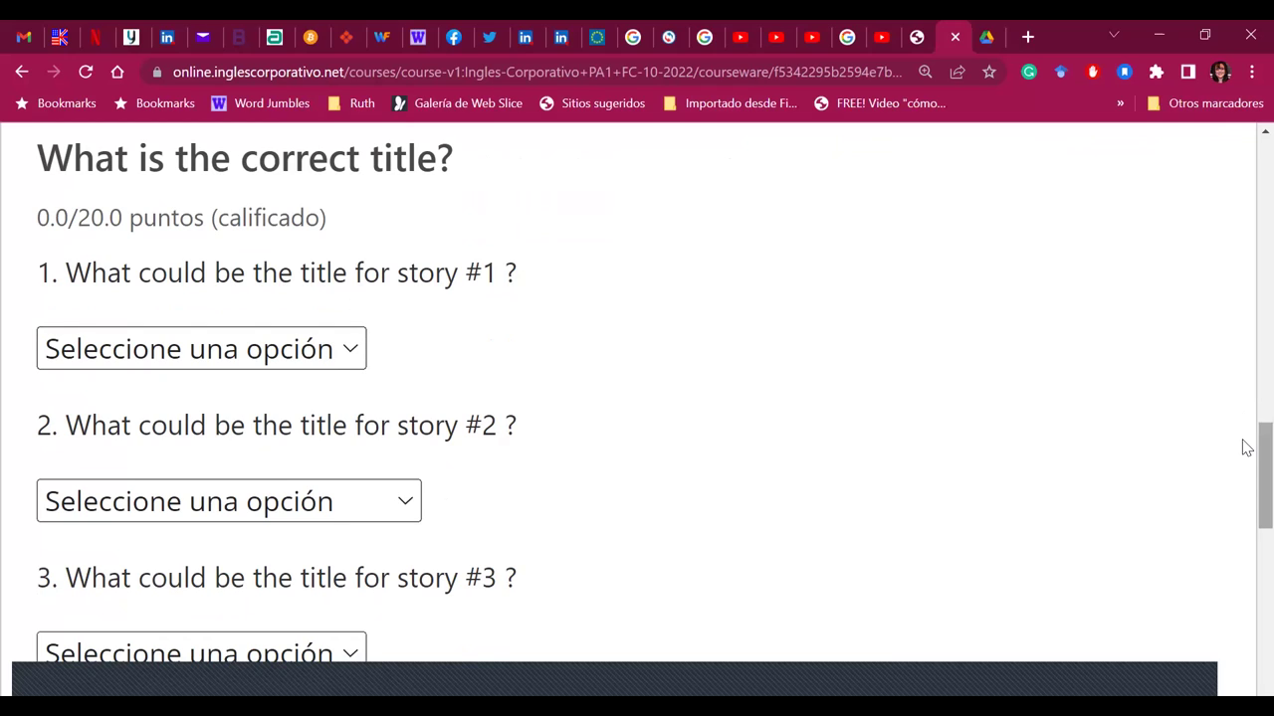
Recheck the stories and choose "It's still a mystery..." as the title for story #1.
scroll(1244, 378, up, 6)
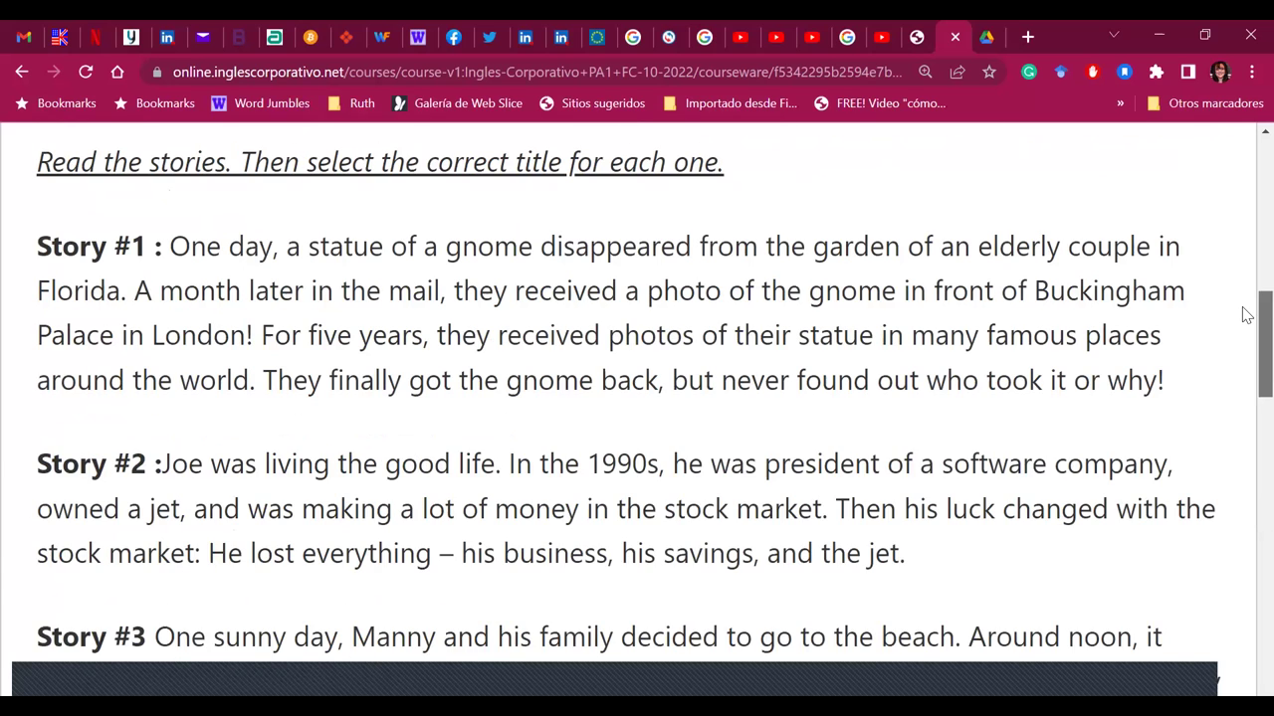
scroll(1247, 315, up, 1)
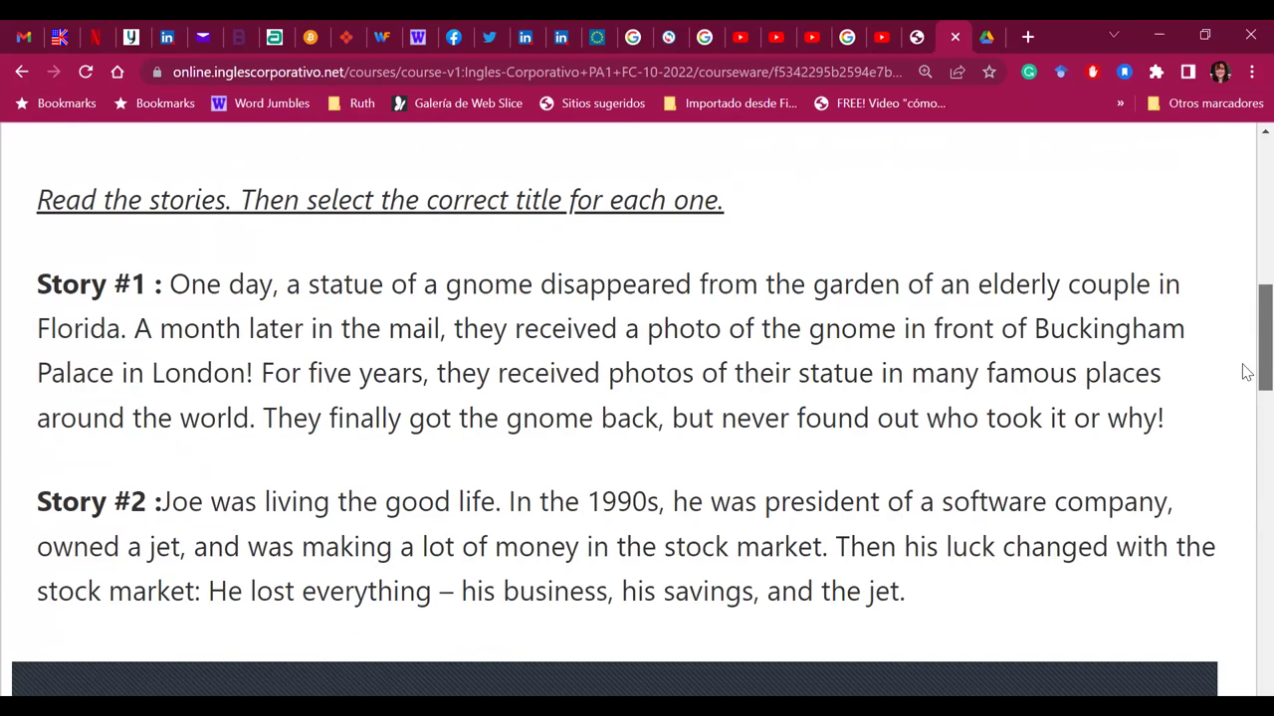
scroll(1244, 398, down, 7)
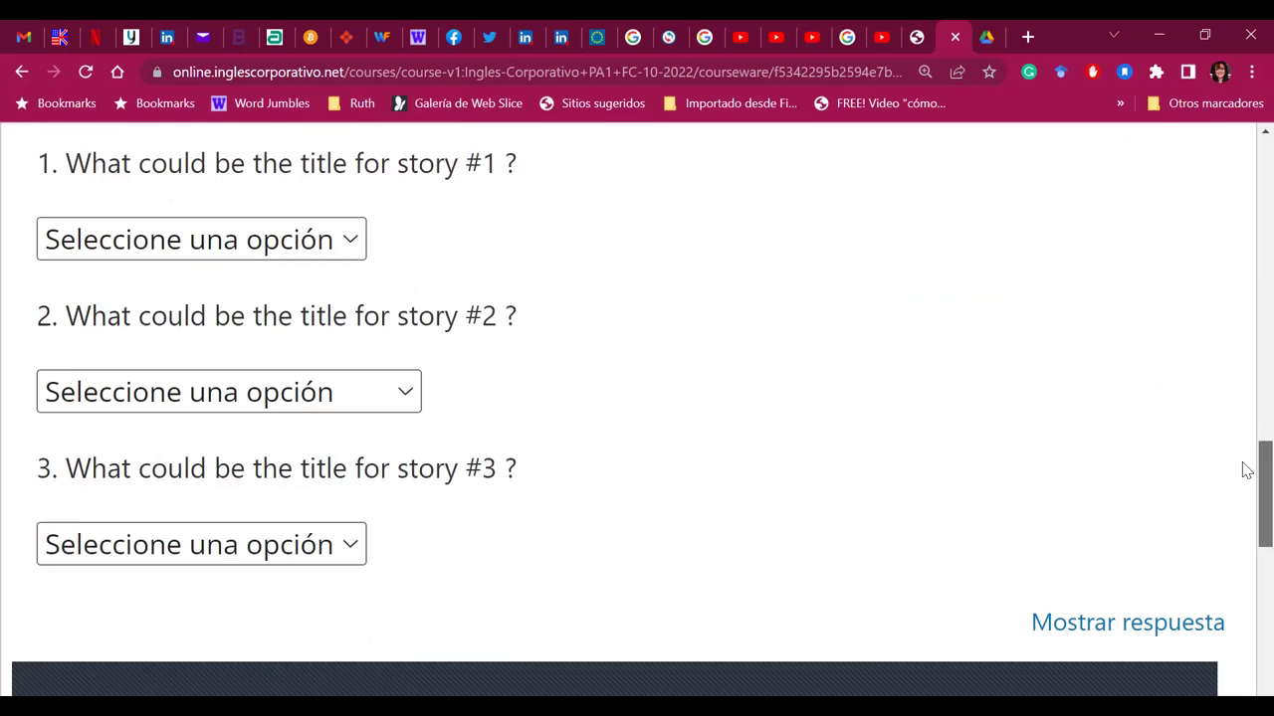
click(343, 238)
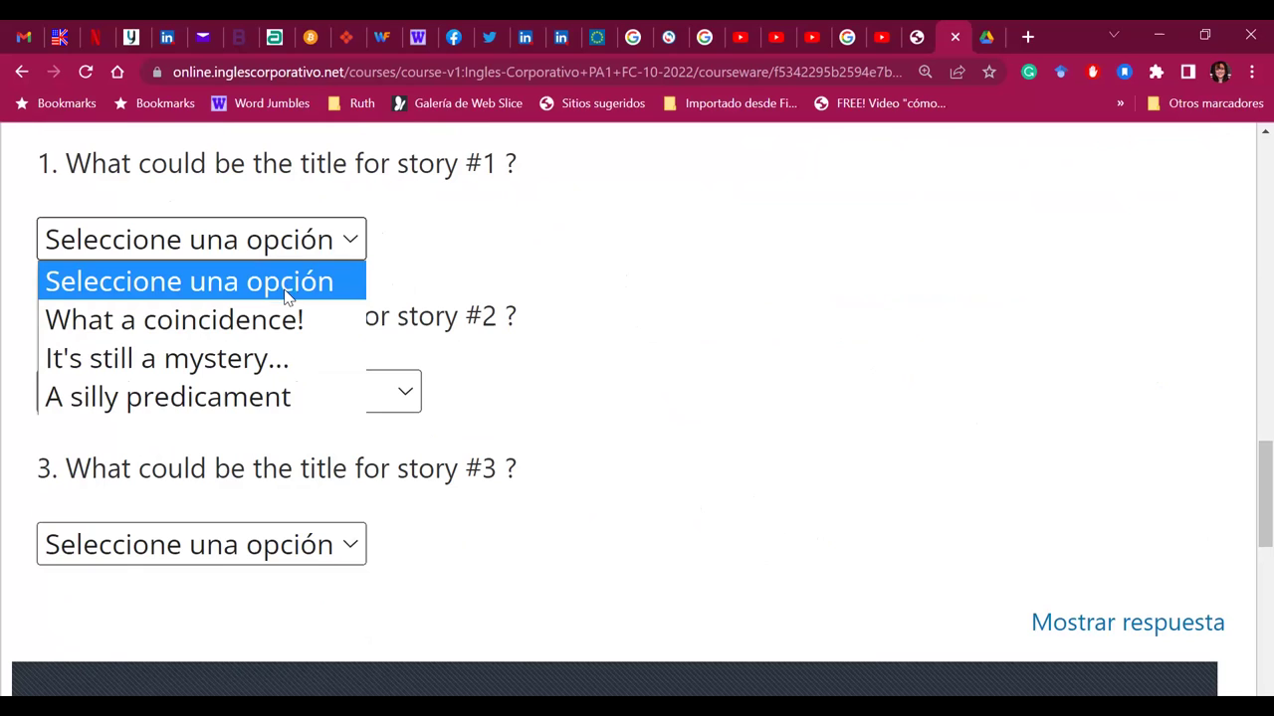
click(235, 365)
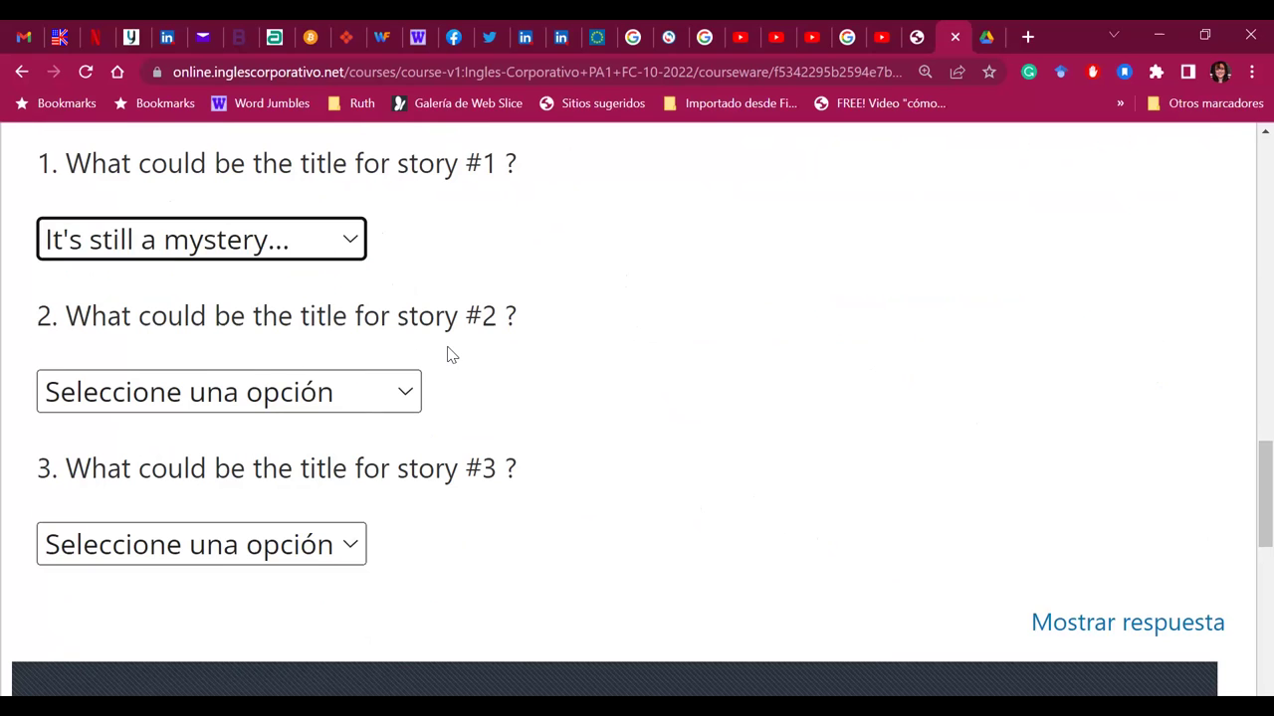
Choose "What a terrible misfortune" as the title for story #2 and "Emergency" for story #3.
click(410, 394)
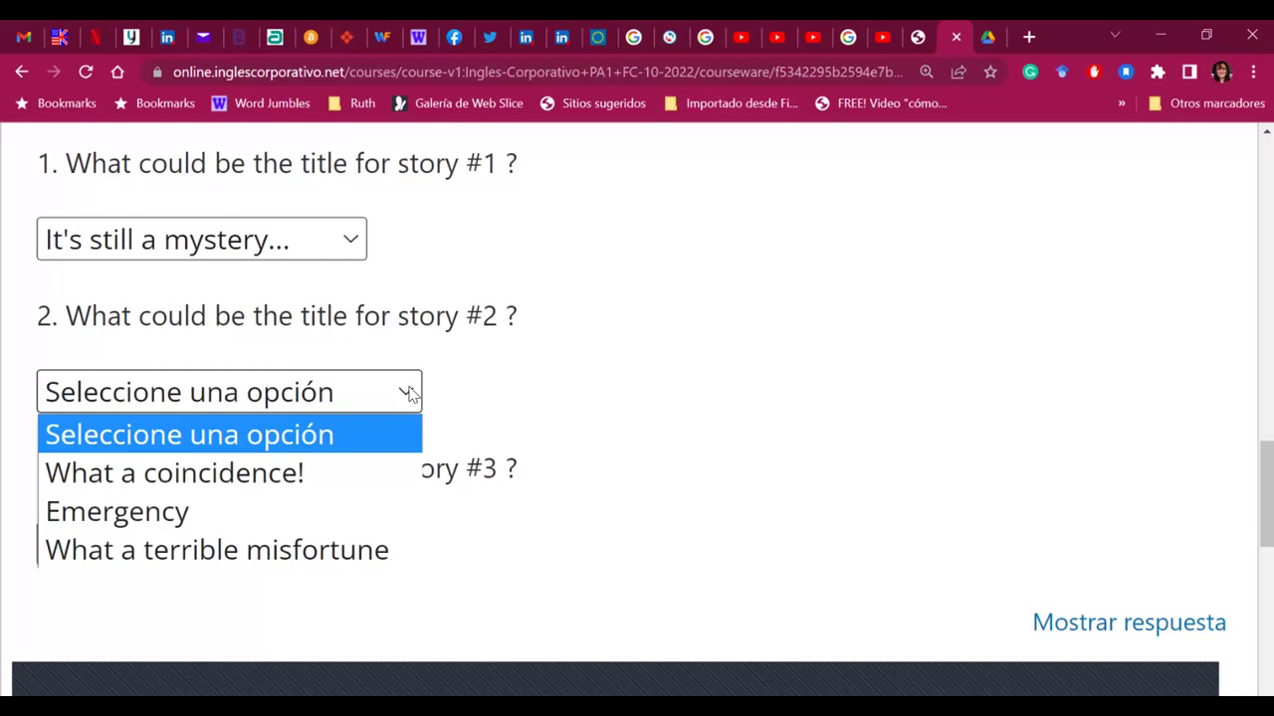
click(299, 559)
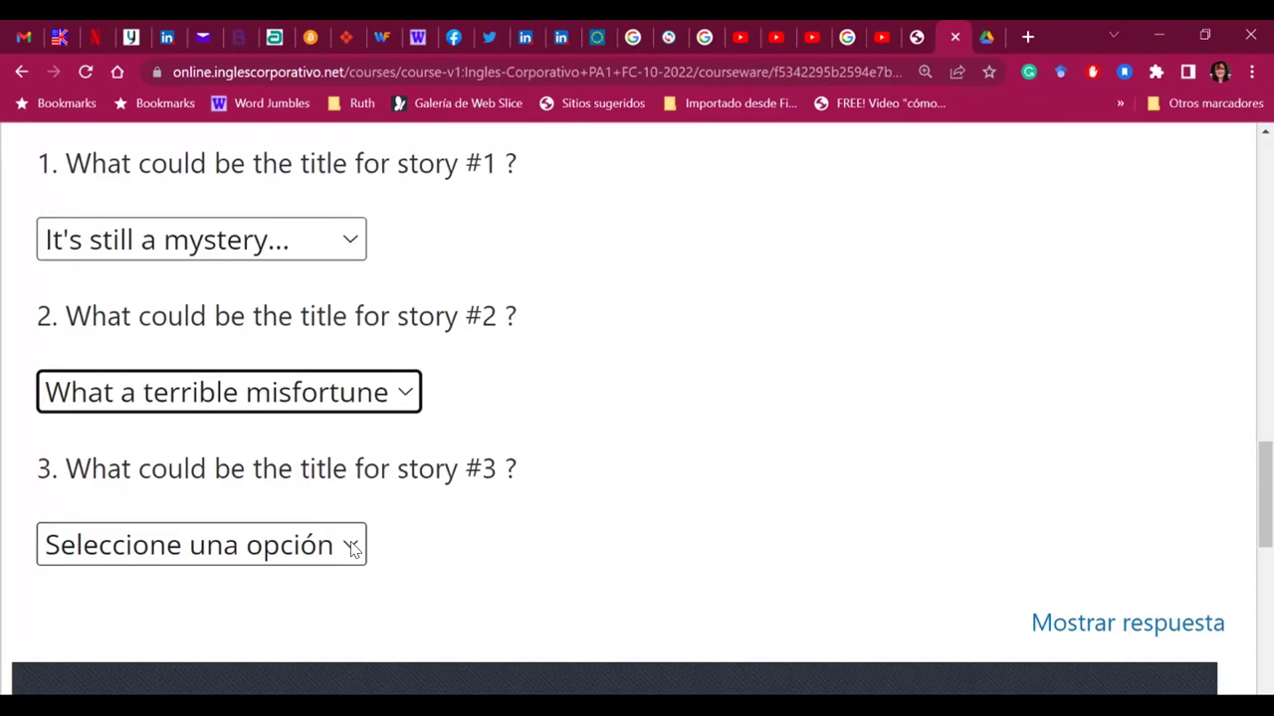
click(353, 549)
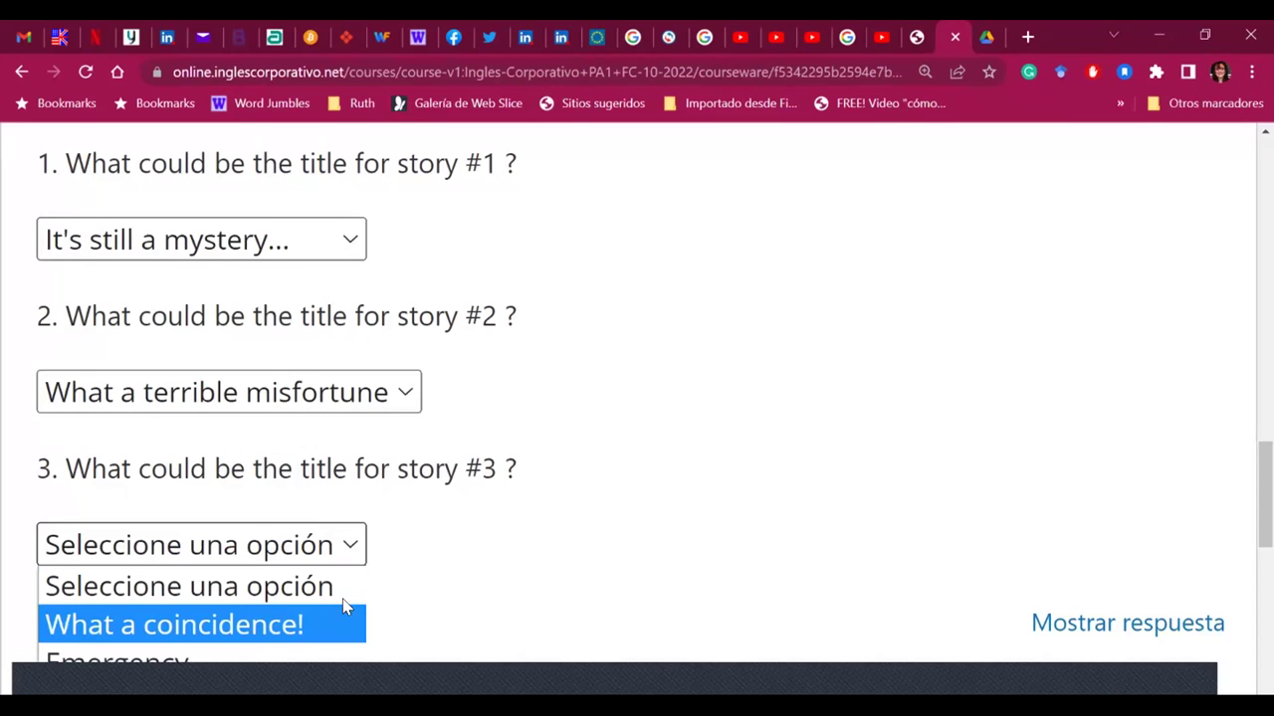
click(193, 654)
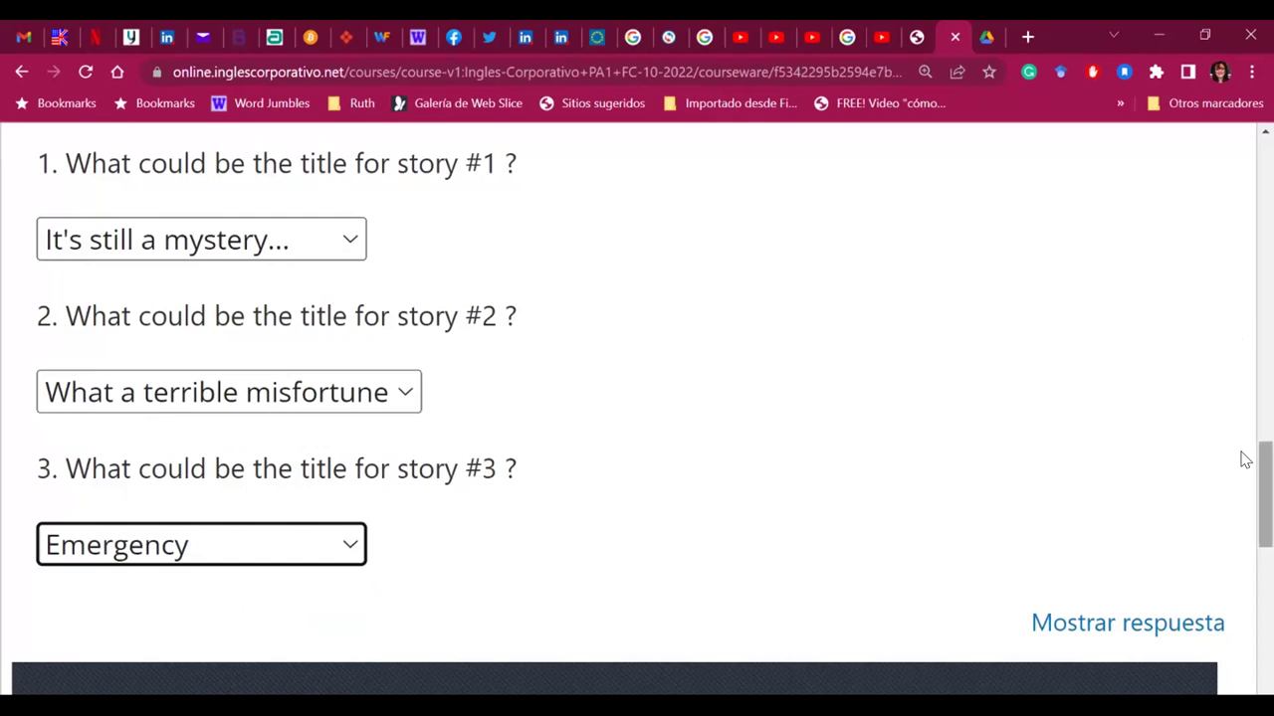
Review the stories against the chosen titles and submit the part E answers.
scroll(1247, 432, up, 5)
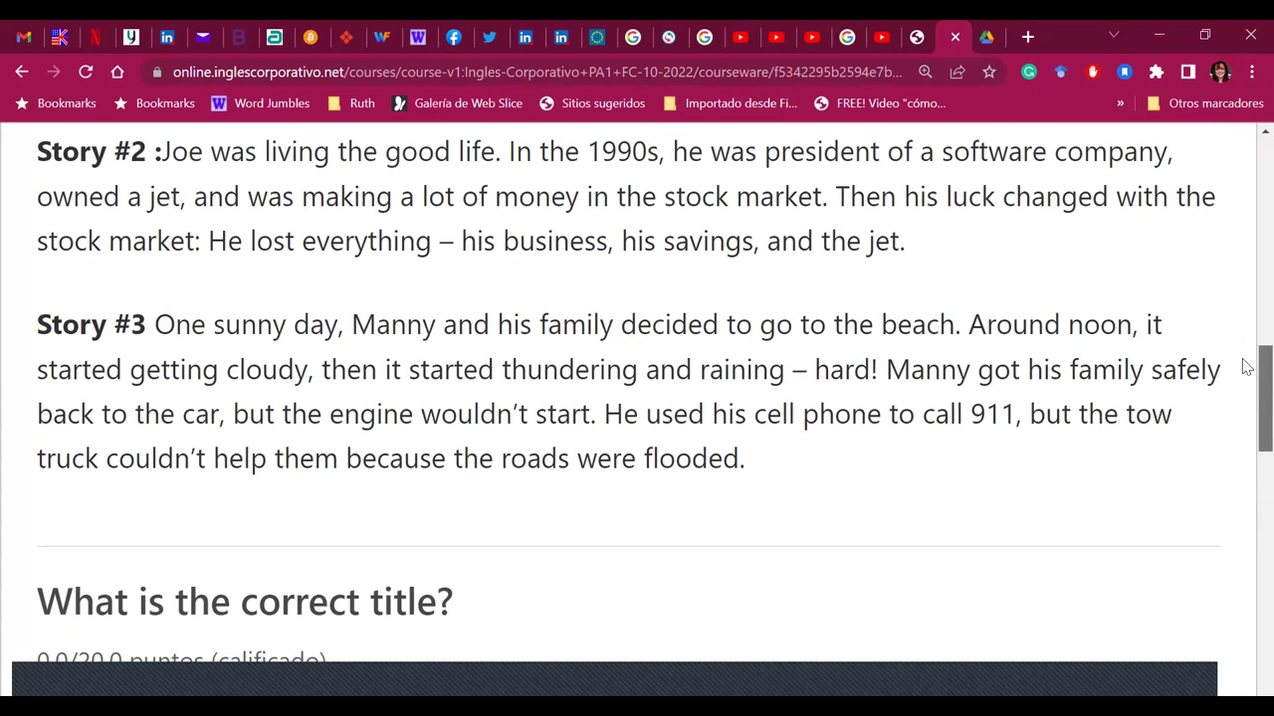
scroll(1246, 358, up, 1)
scroll(1246, 344, up, 1)
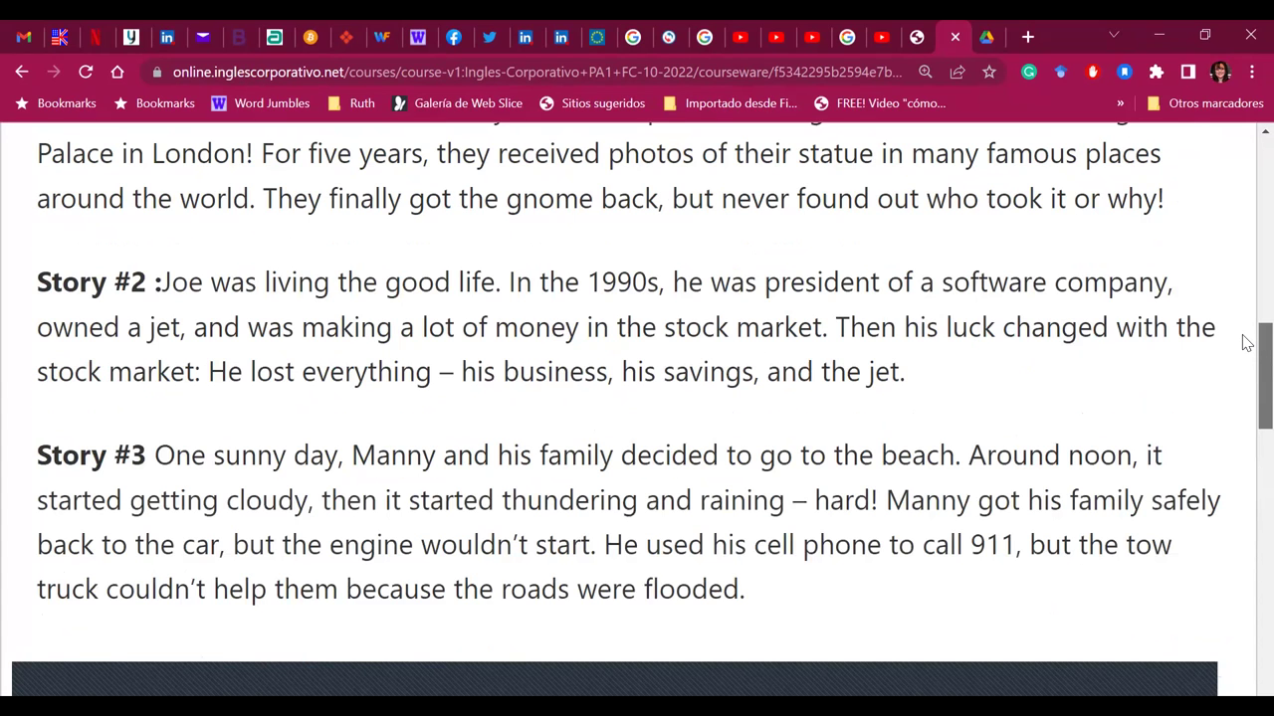
scroll(1246, 343, up, 1)
scroll(1246, 438, down, 1)
scroll(1246, 458, down, 8)
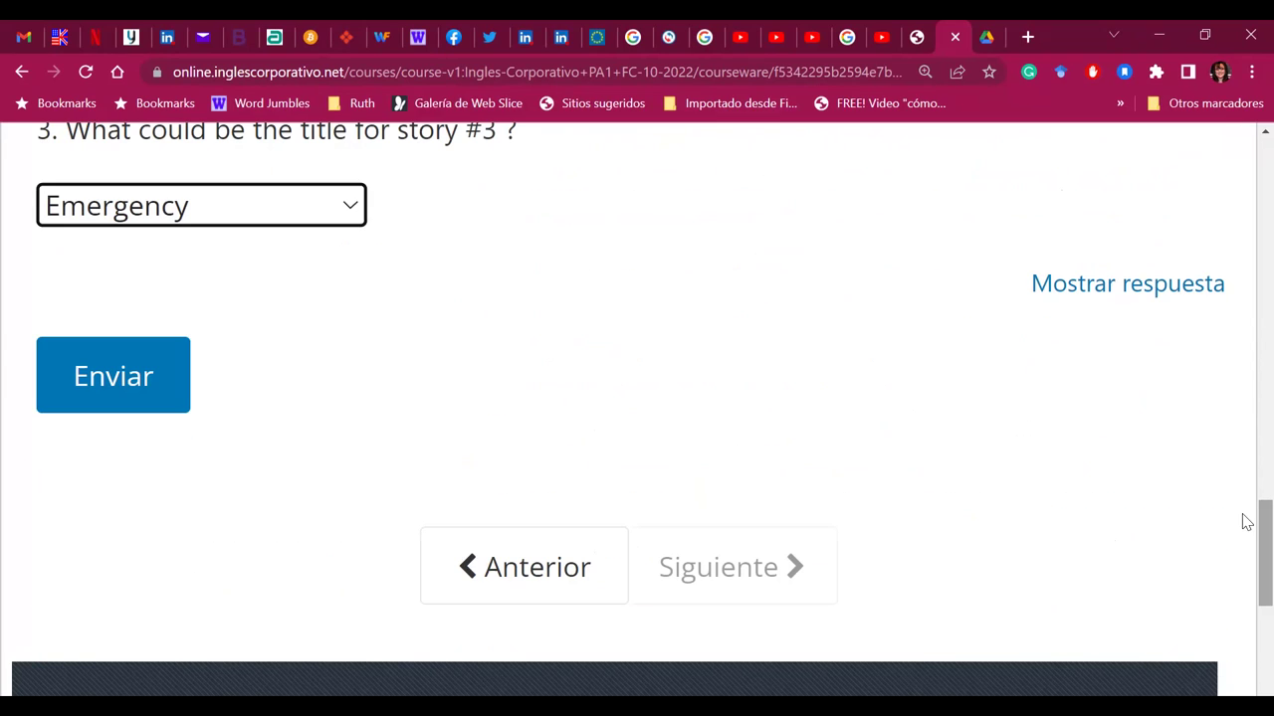
click(128, 381)
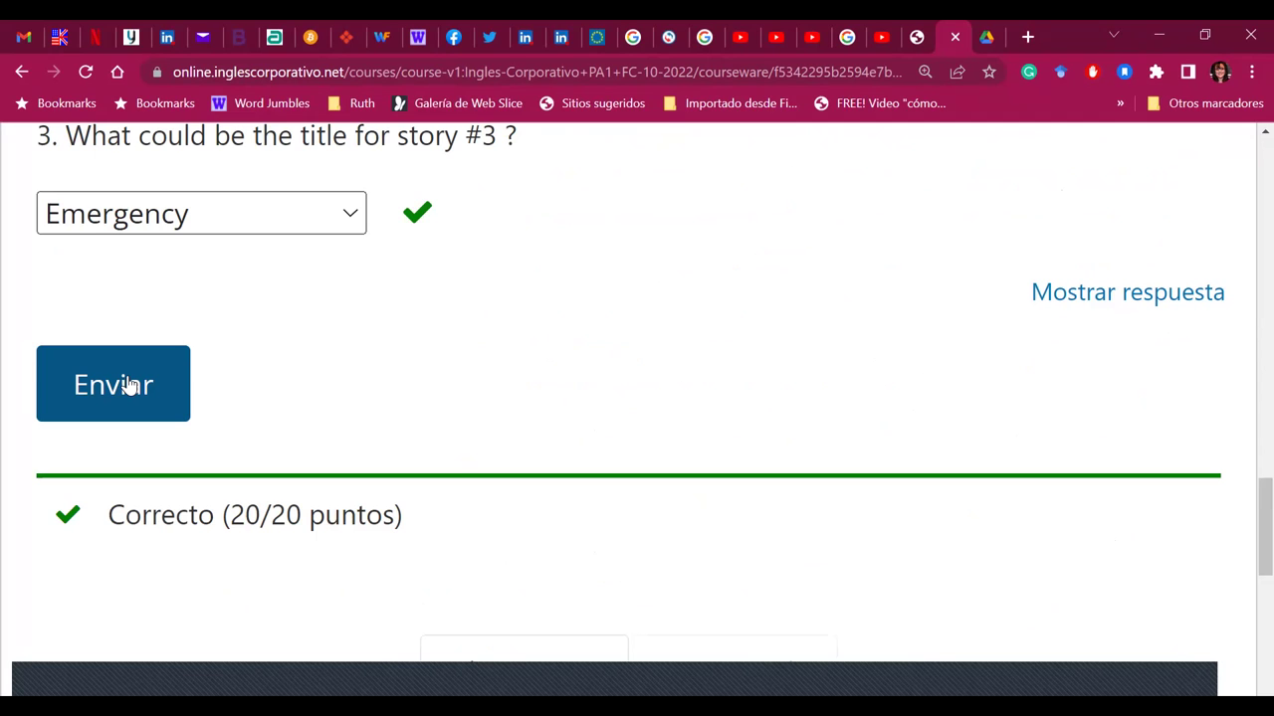
Open the course's student progress page from the Final Exam.
drag(1246, 572, 1247, 249)
scroll(1244, 249, down, 1)
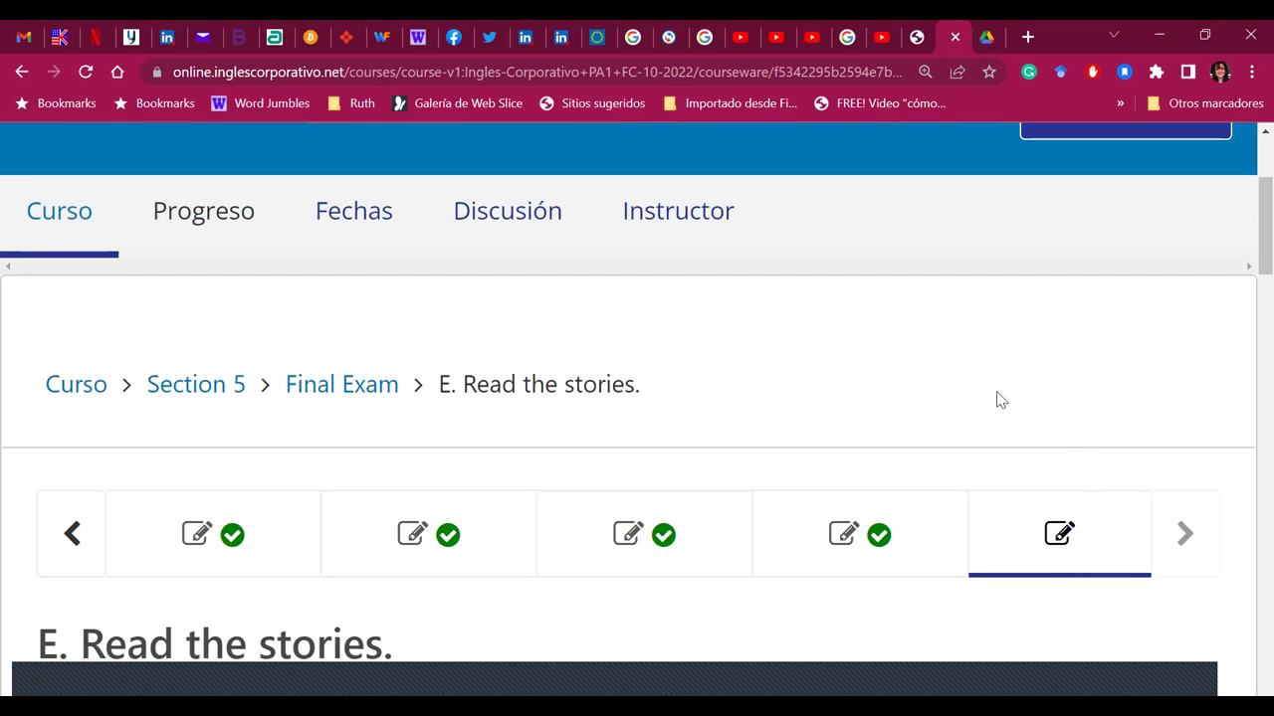
drag(1244, 261, 1244, 196)
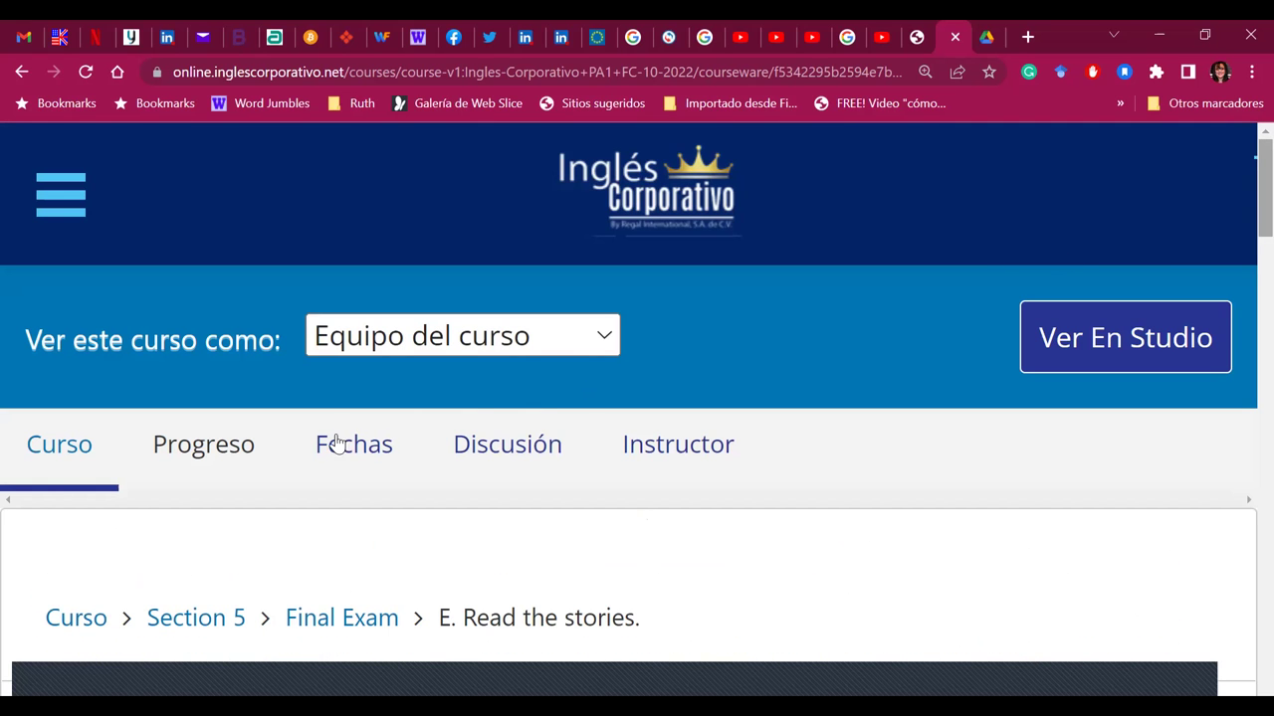
click(182, 447)
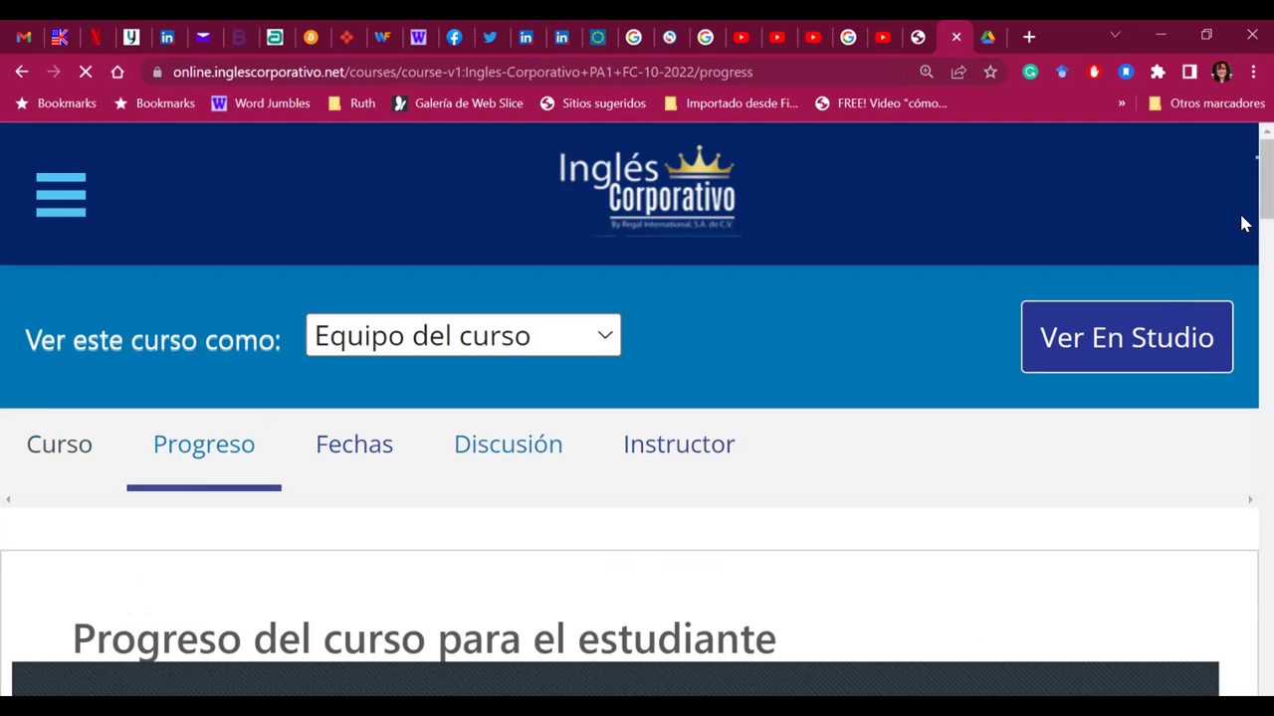
Examine the grade chart and the section-by-section scores on the progress page, down to the Final Exam.
scroll(1243, 239, down, 5)
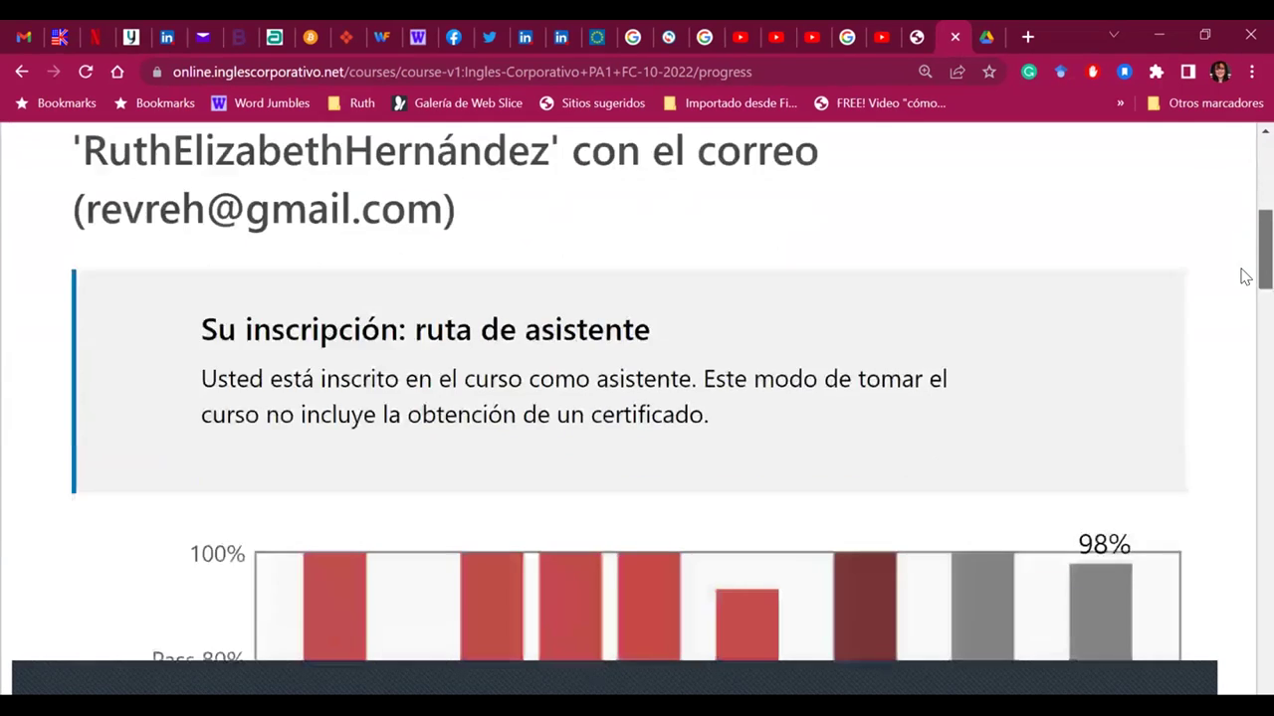
scroll(1243, 276, down, 6)
scroll(1243, 298, up, 5)
scroll(811, 319, down, 1)
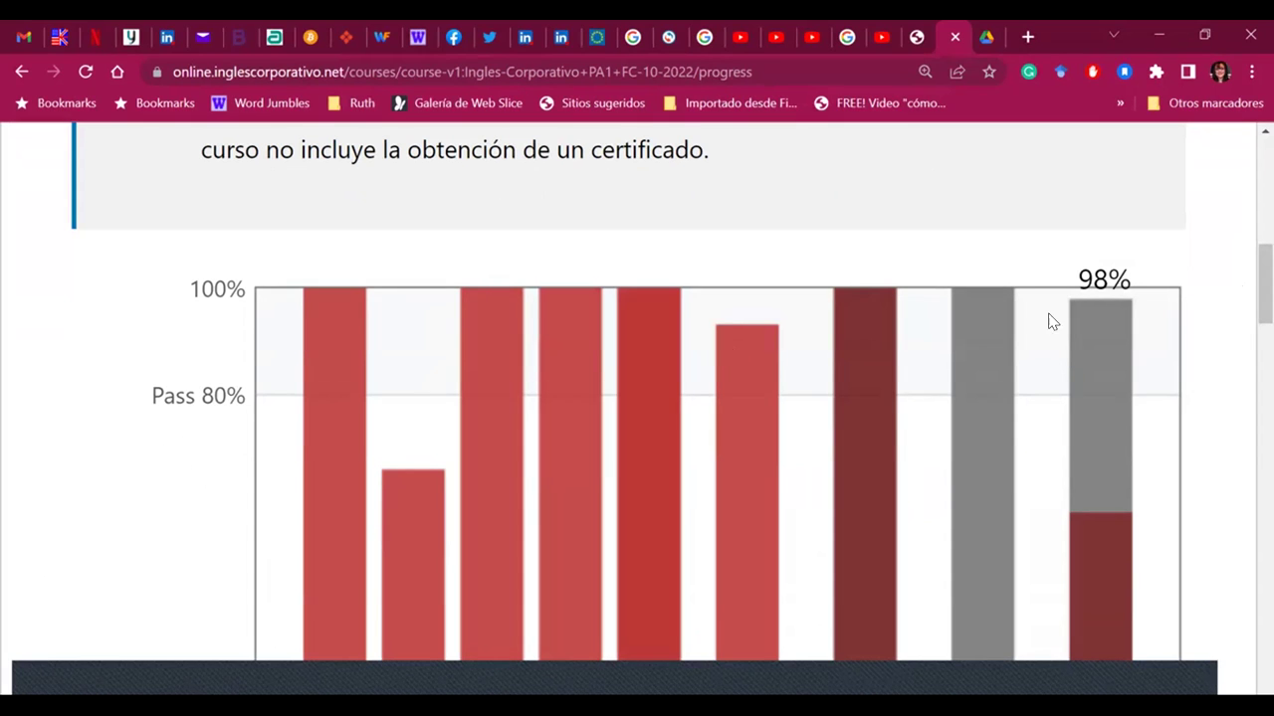
scroll(1244, 316, down, 1)
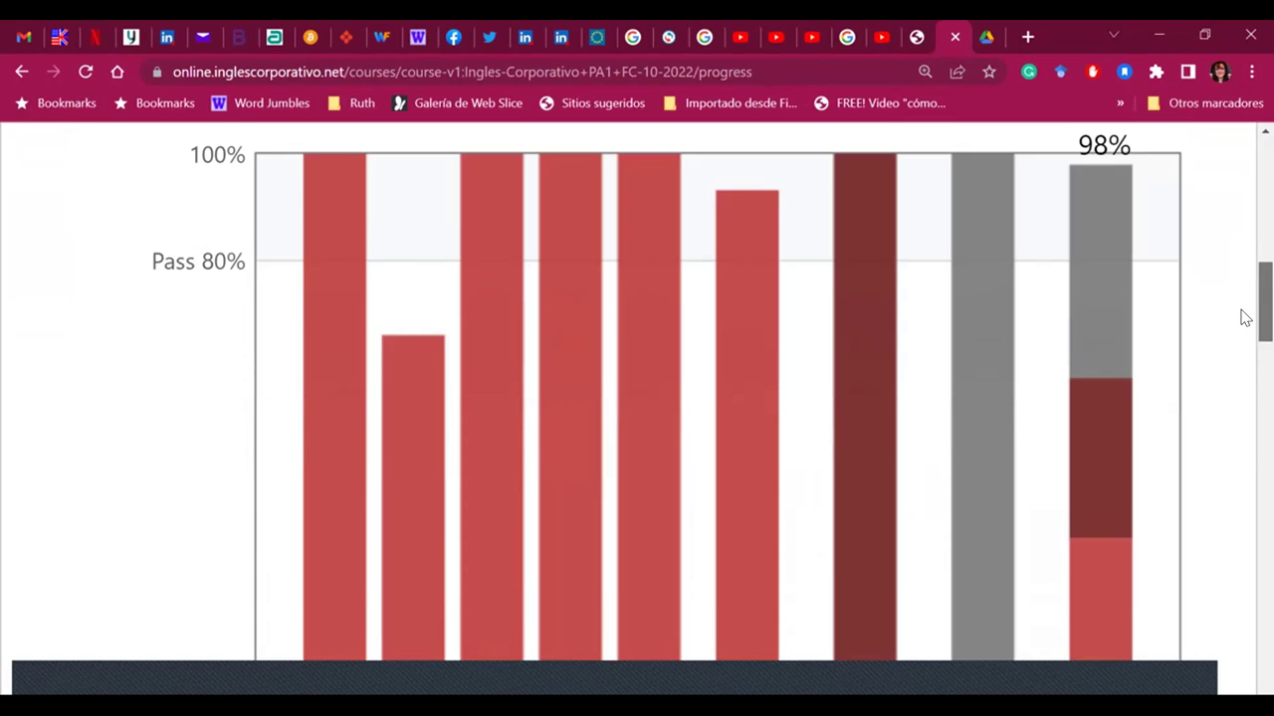
scroll(1243, 318, down, 1)
scroll(1242, 330, down, 6)
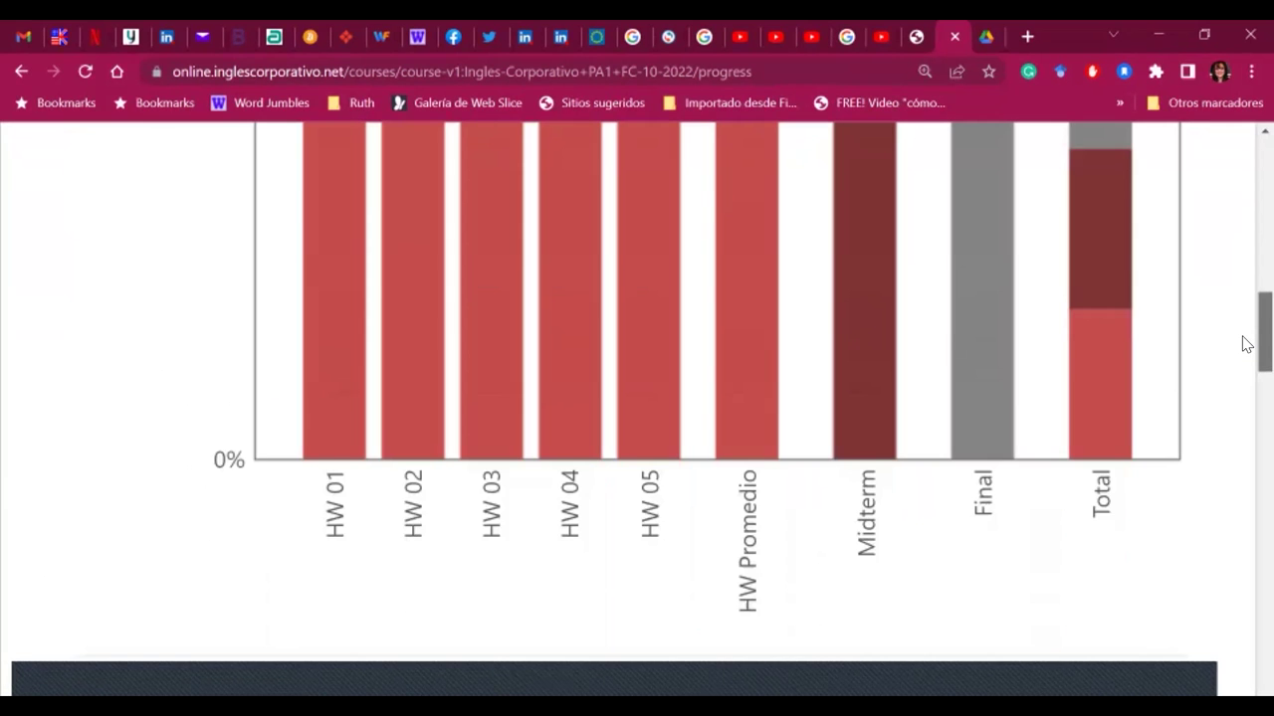
scroll(1243, 428, down, 8)
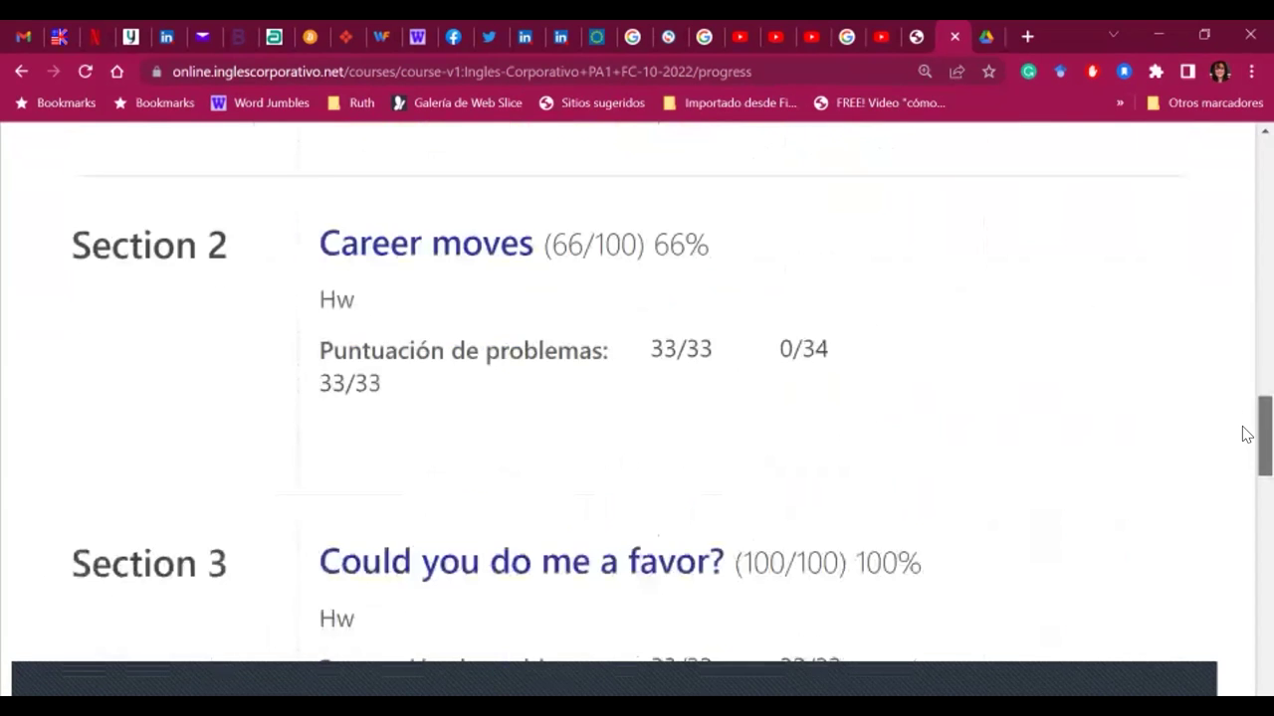
scroll(1244, 558, down, 6)
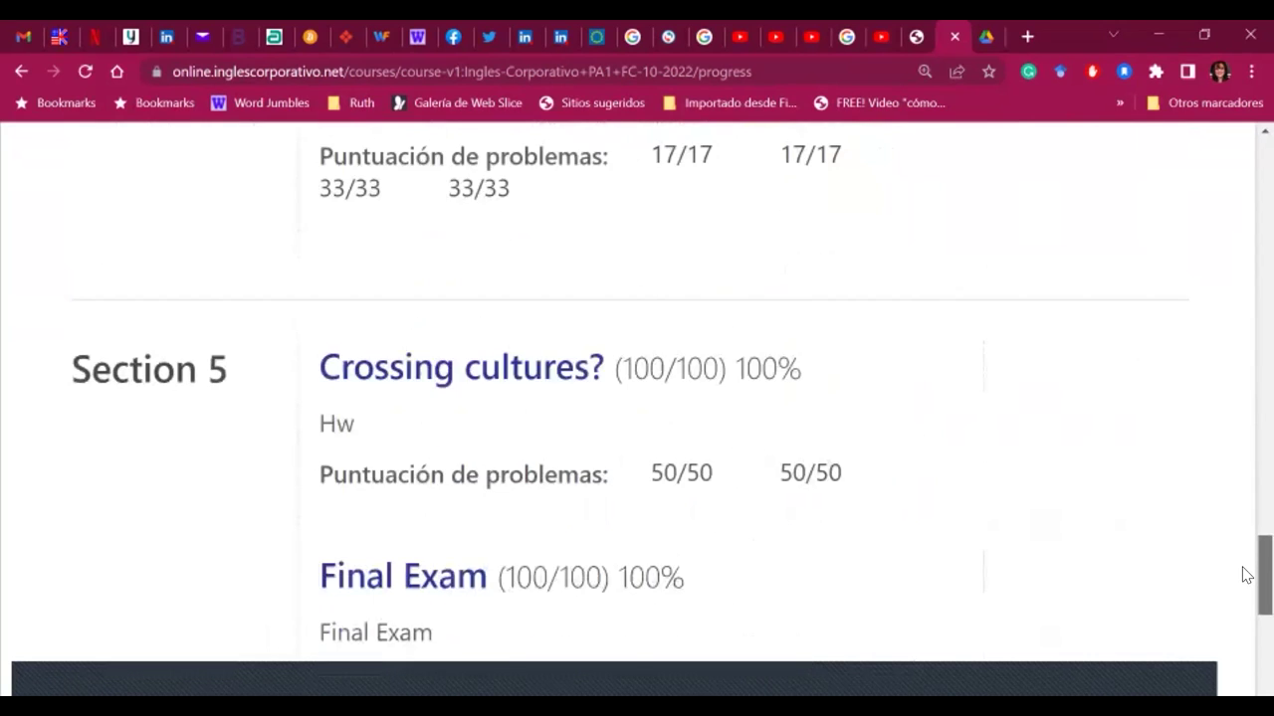
Review the section scores from the Final Exam back up through Section 1, the grade chart and the enrolment notice on the progress page.
scroll(1246, 512, up, 5)
scroll(1246, 493, up, 4)
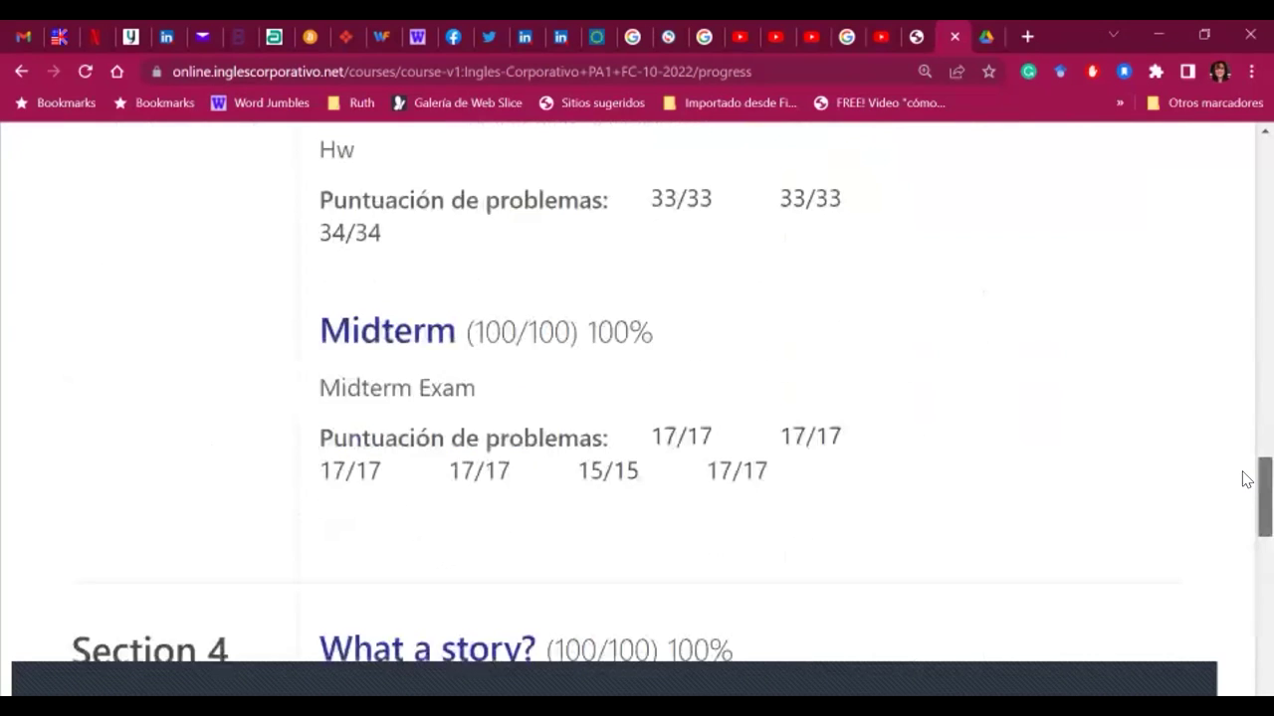
scroll(1246, 438, up, 4)
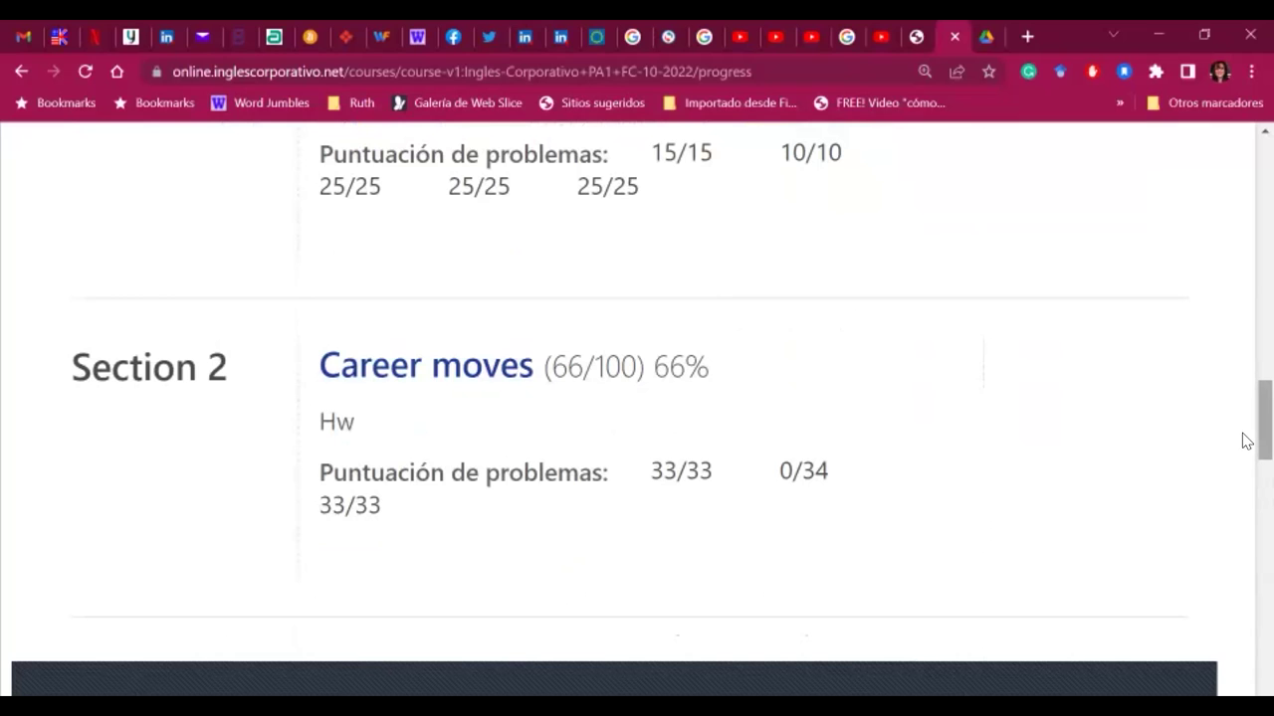
scroll(1244, 398, up, 3)
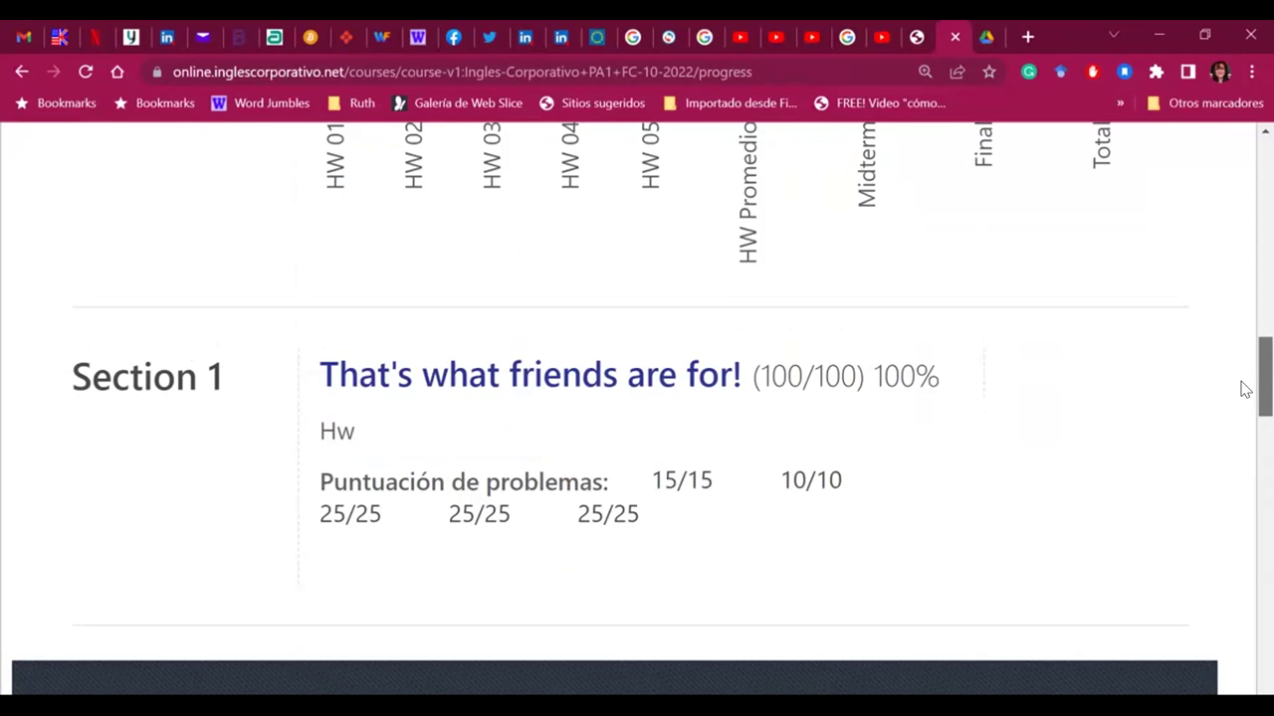
scroll(1242, 378, up, 5)
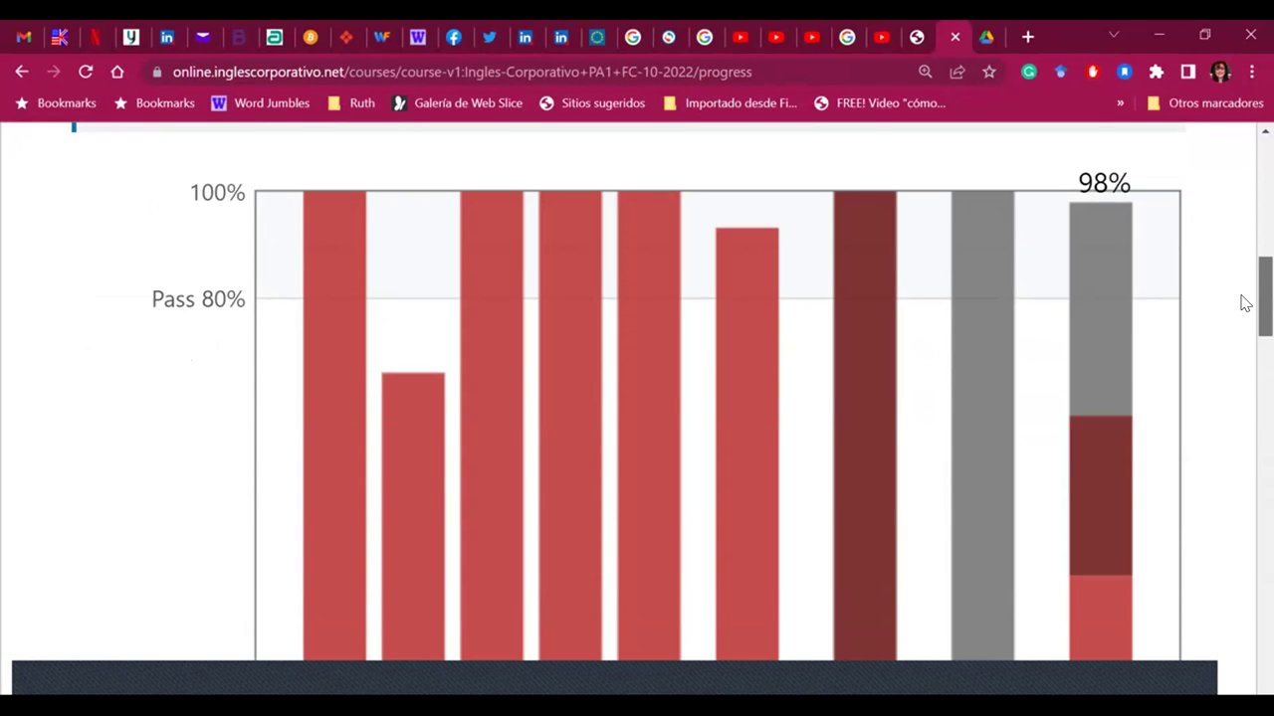
scroll(1242, 298, up, 3)
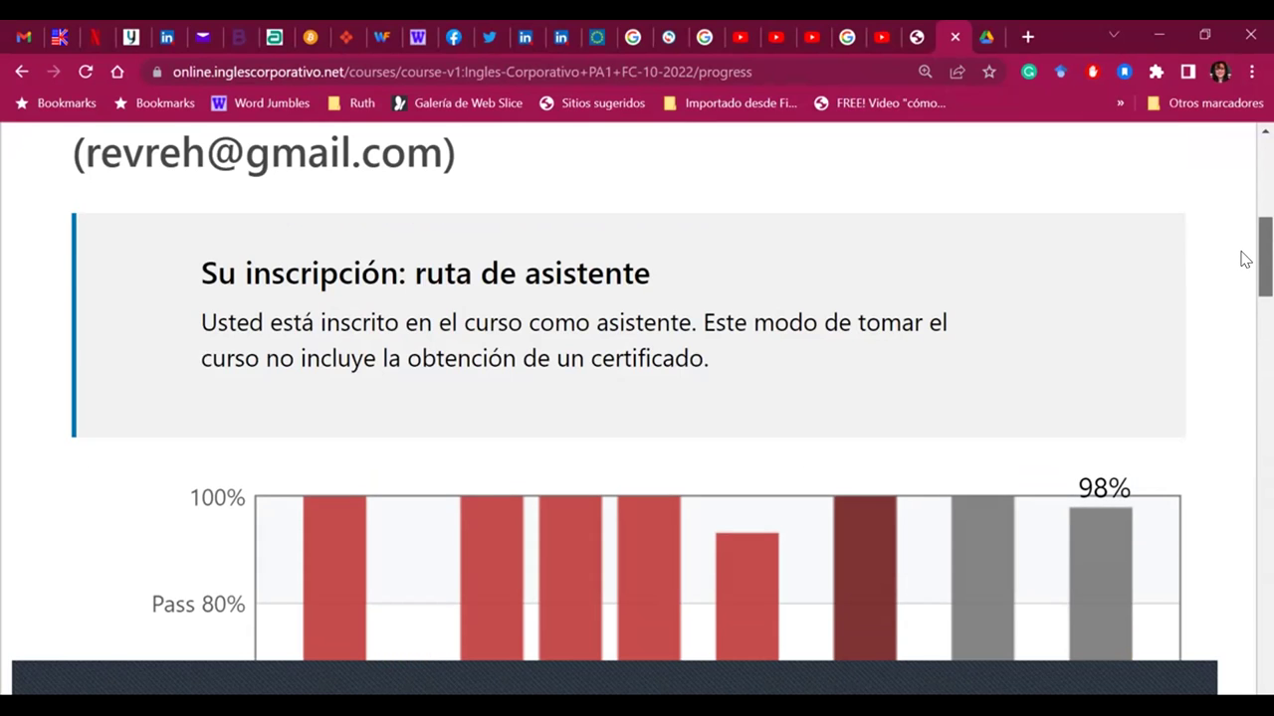
scroll(1241, 258, up, 4)
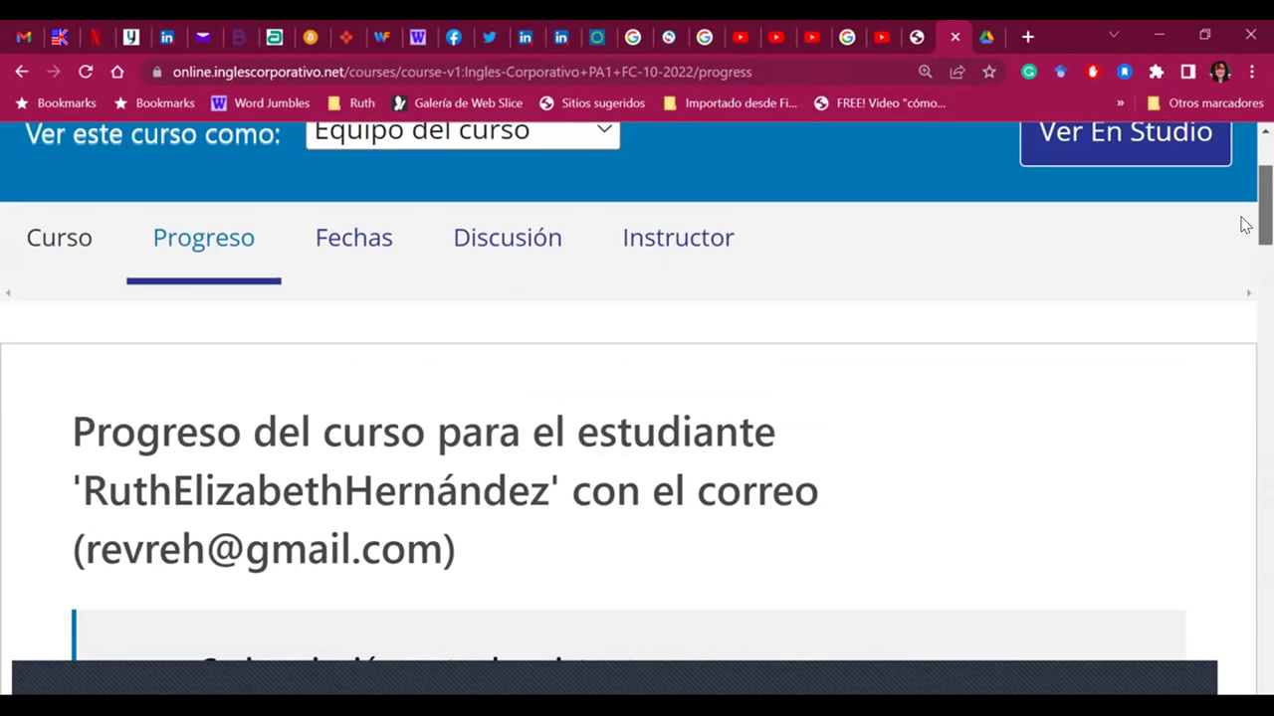
scroll(1241, 209, up, 2)
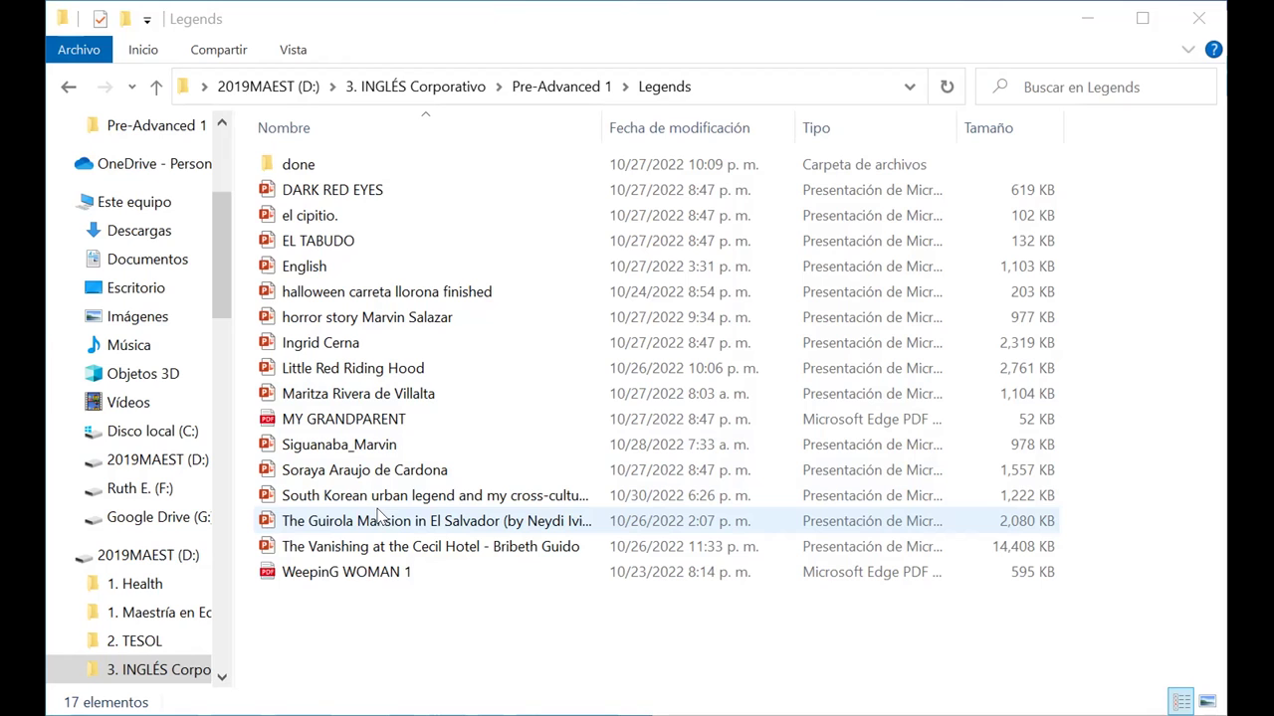
Switch to the Legends folder, open the DARK RED EYES presentation in PowerPoint and run it as a slide show.
click(436, 548)
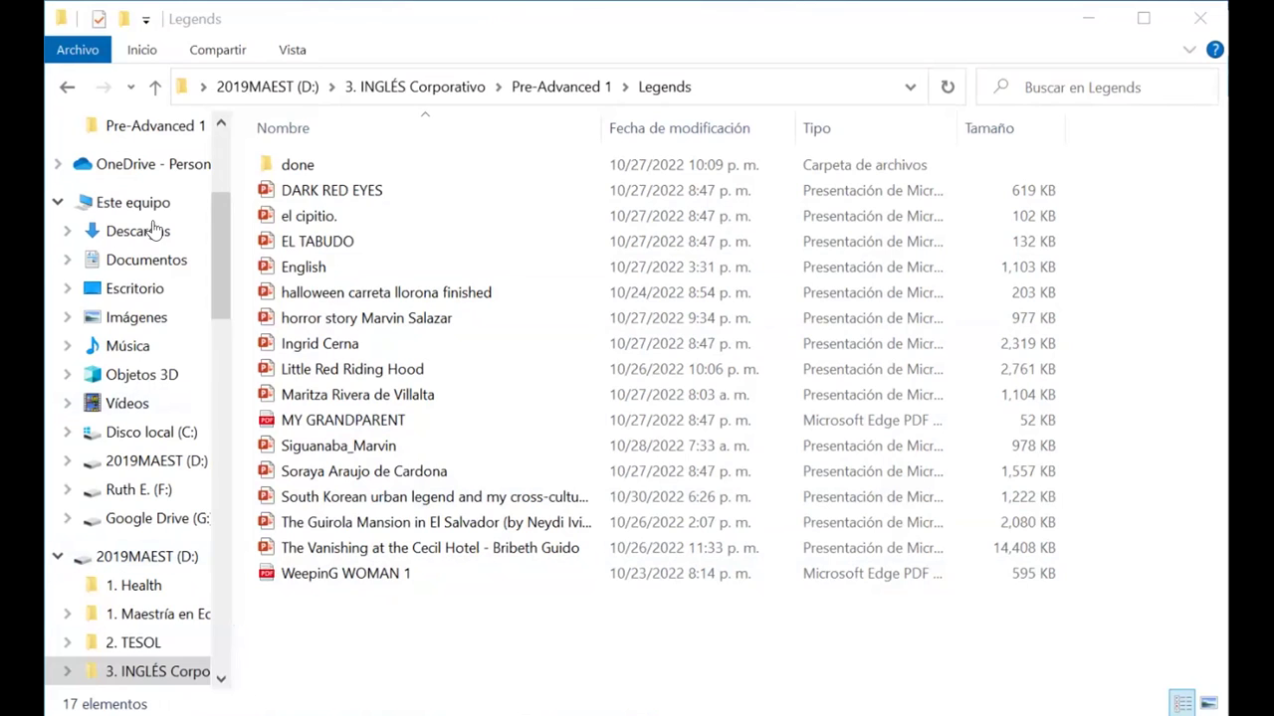
click(354, 189)
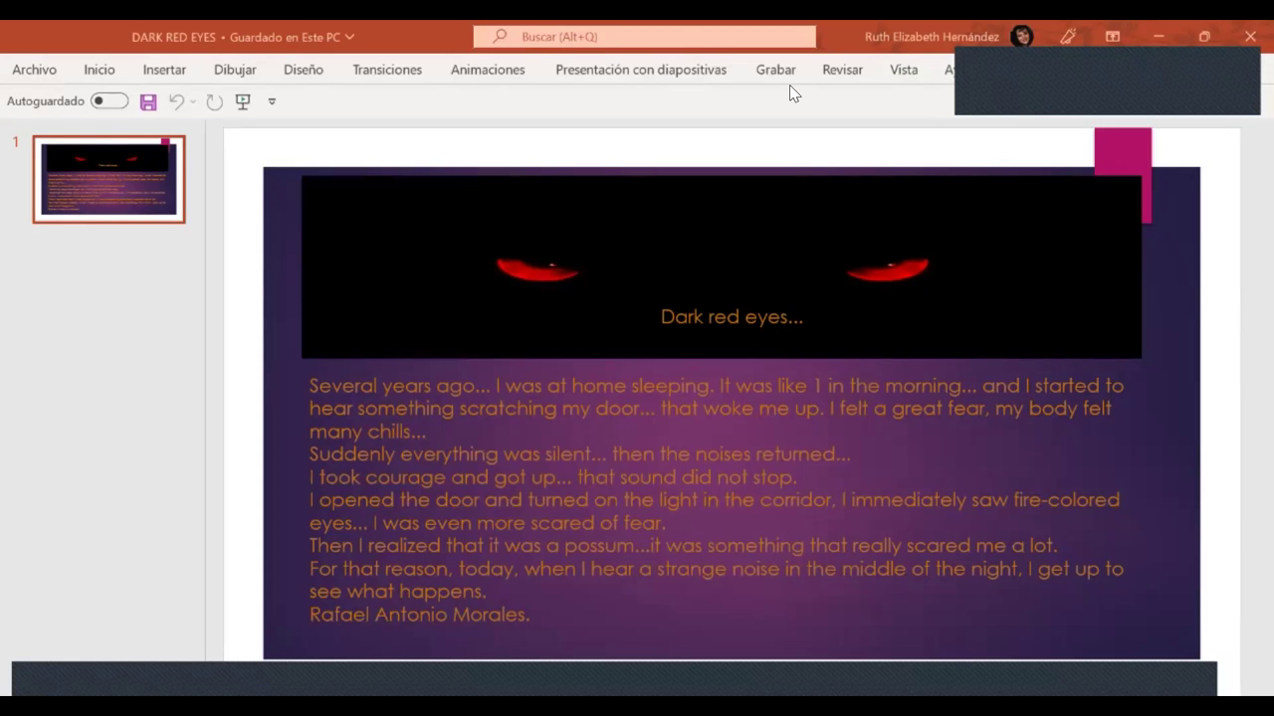
click(660, 80)
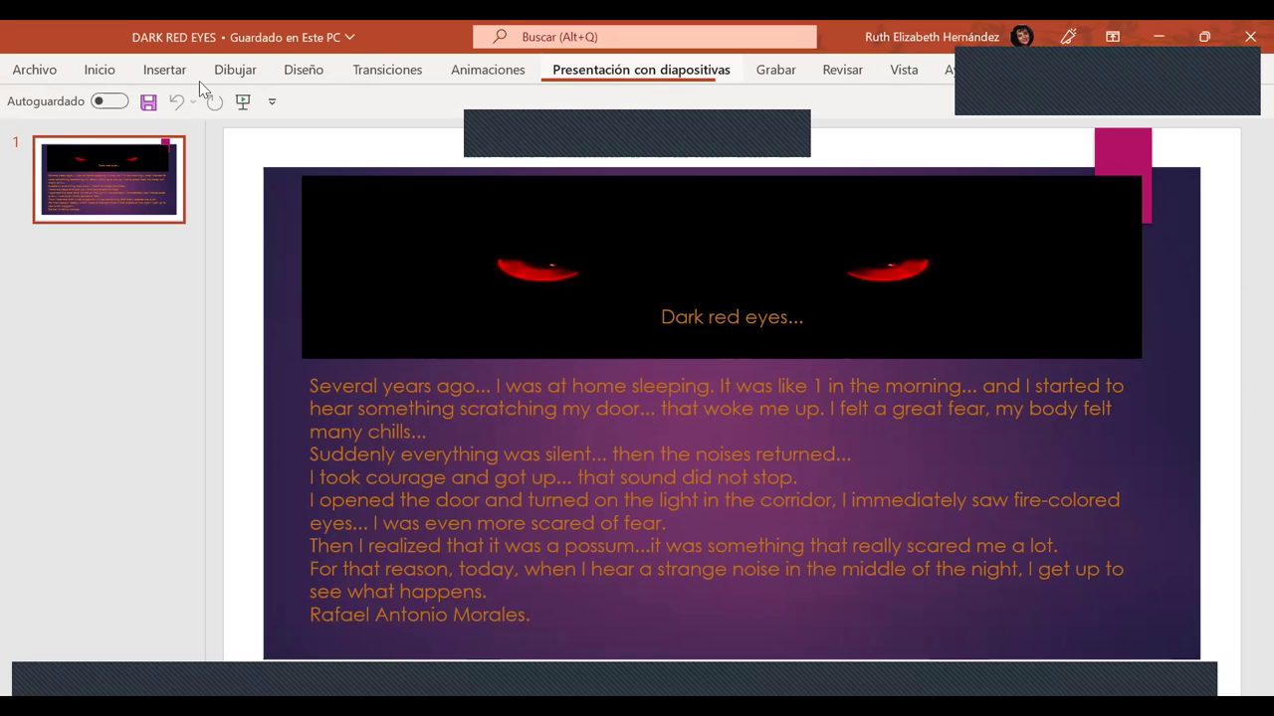
click(103, 103)
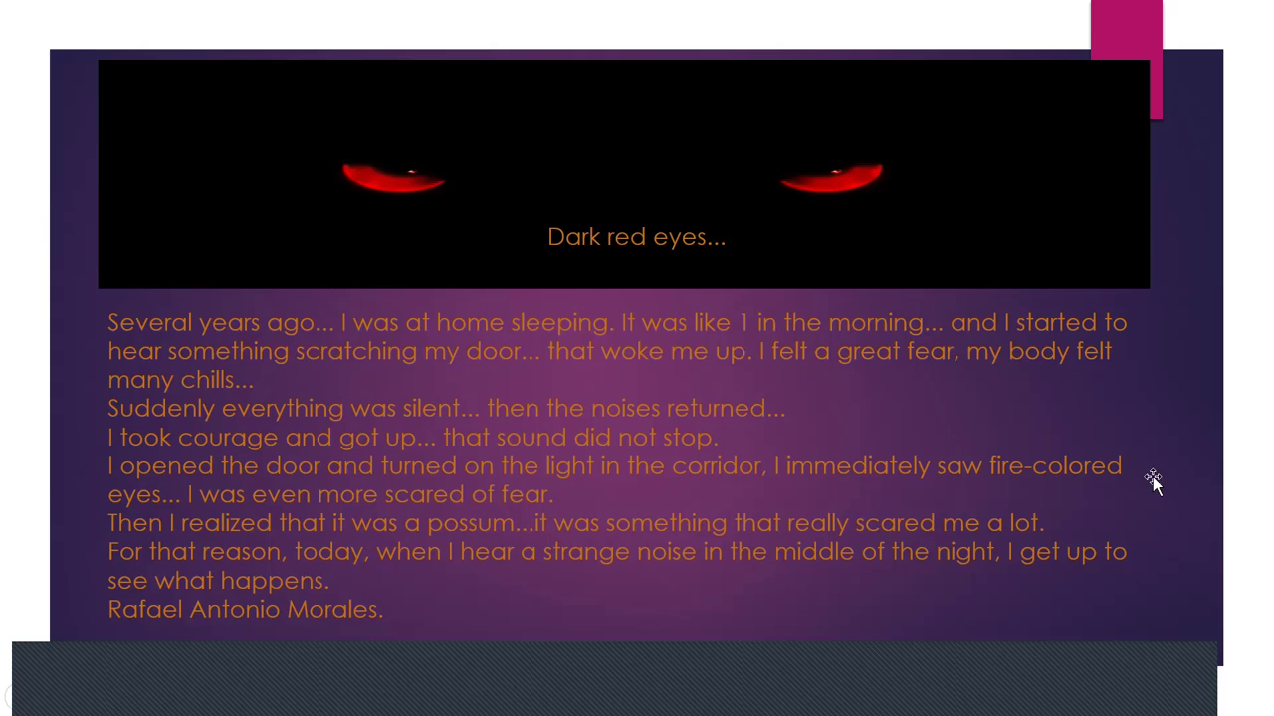
End the slide show and close the DARK RED EYES presentation.
key(Escape)
click(1248, 40)
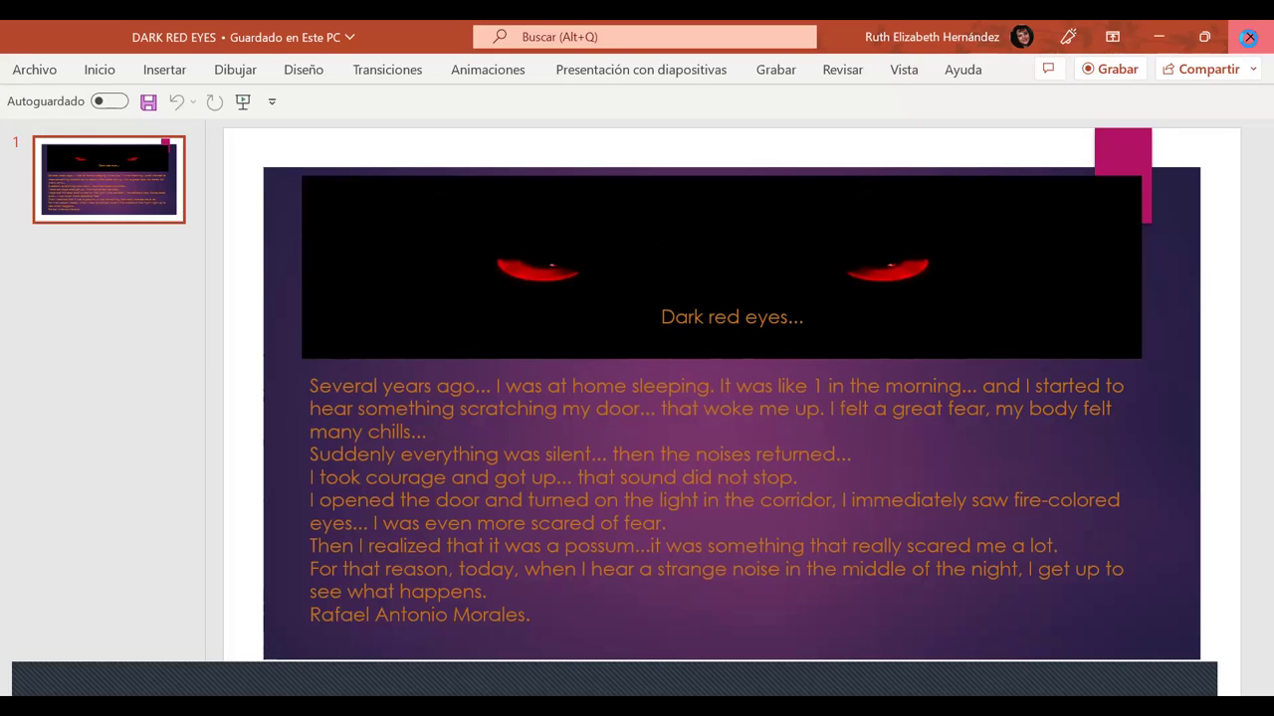